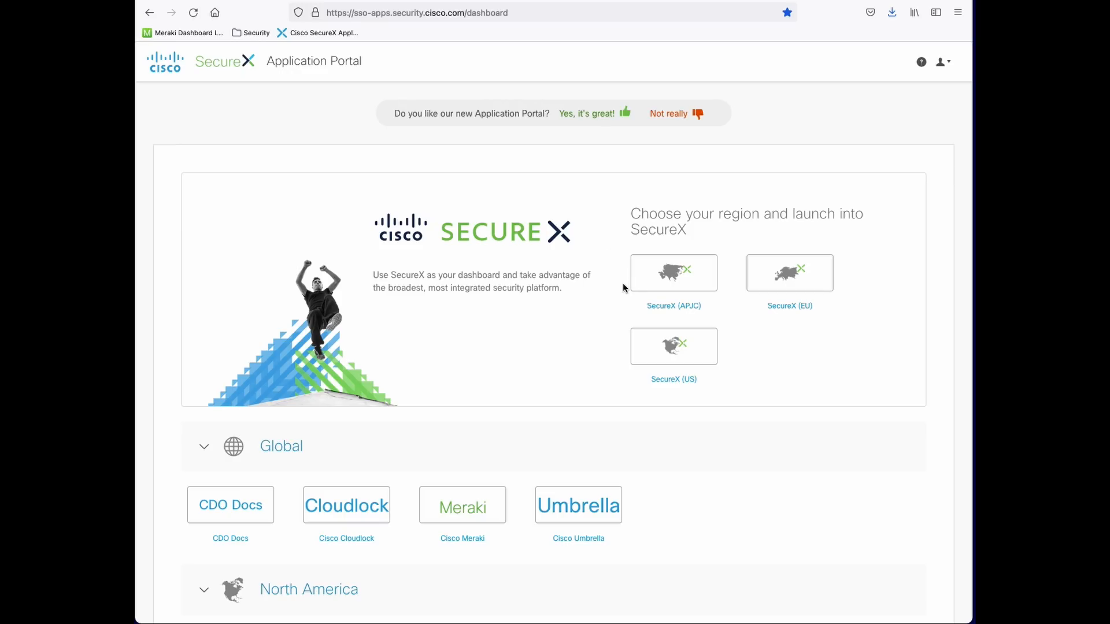
Launch SecureX in the APJC region and scroll to Cisco Integrations, where AMP for Endpoints is listed
{"action": "left_click", "coordinate": [678, 312]}
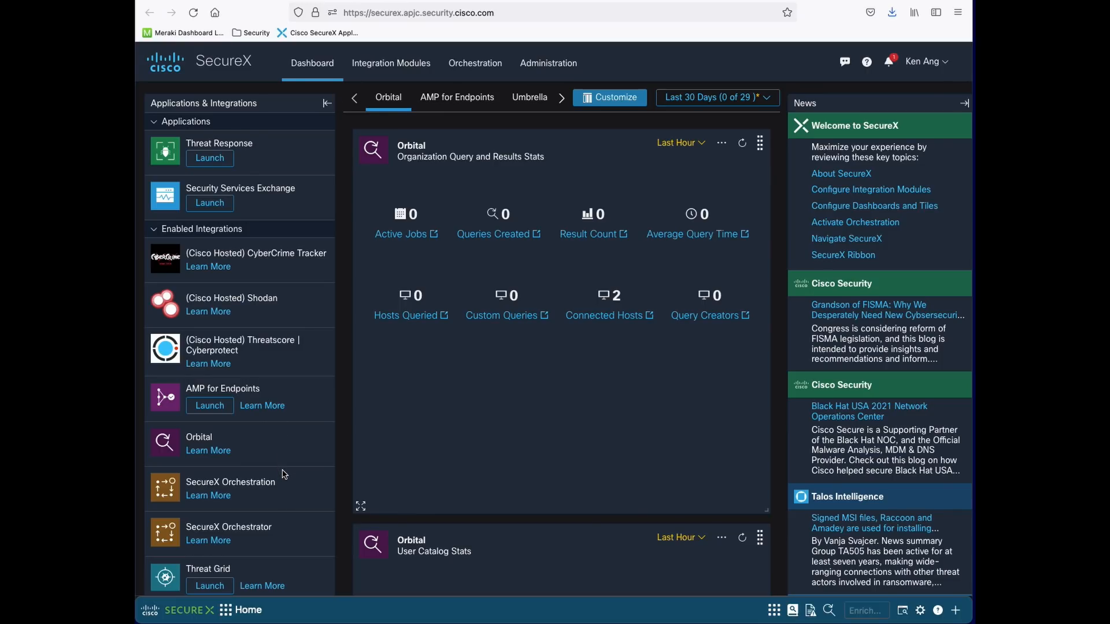
{"action": "scroll", "coordinate": [284, 474], "scroll_direction": "down", "scroll_amount": 10}
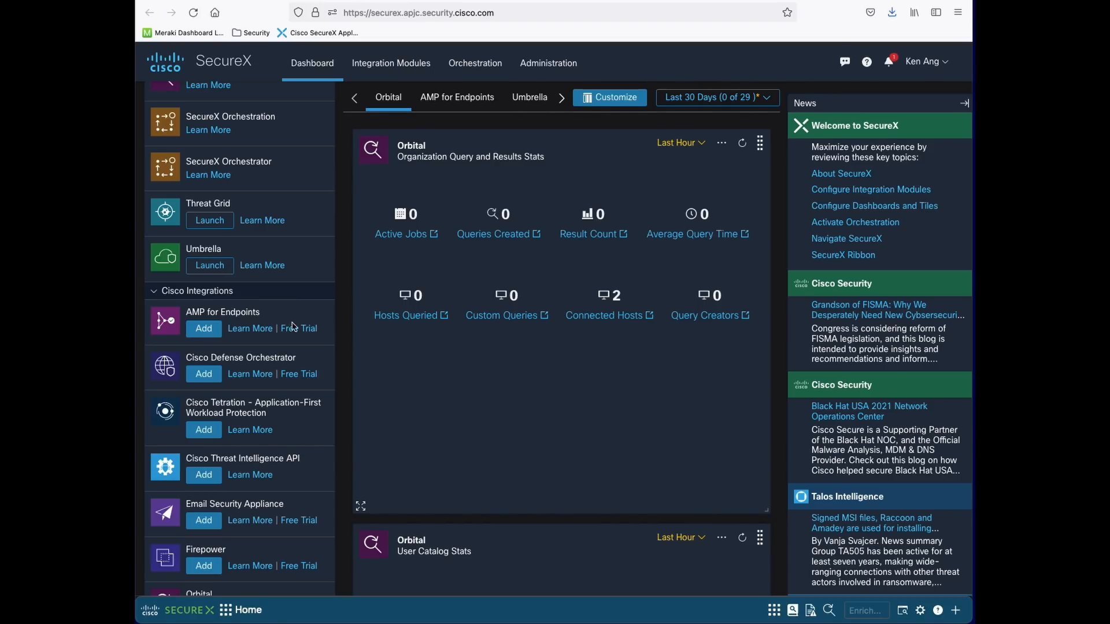
{"action": "left_click", "coordinate": [209, 332]}
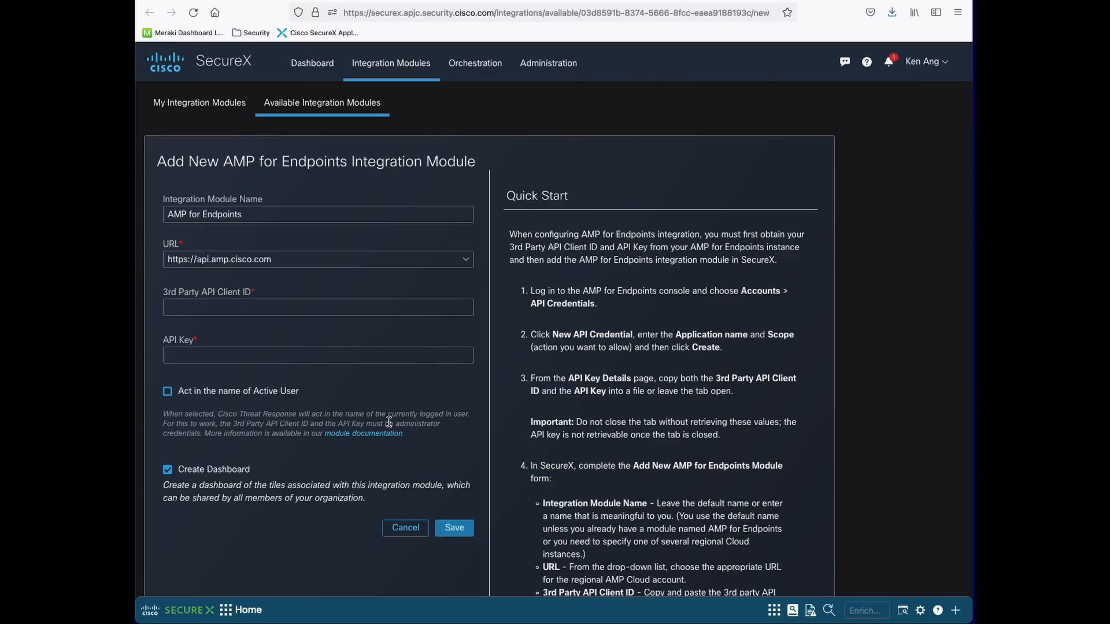
{"action": "left_click", "coordinate": [291, 215]}
{"action": "type", "text": "Demo"}
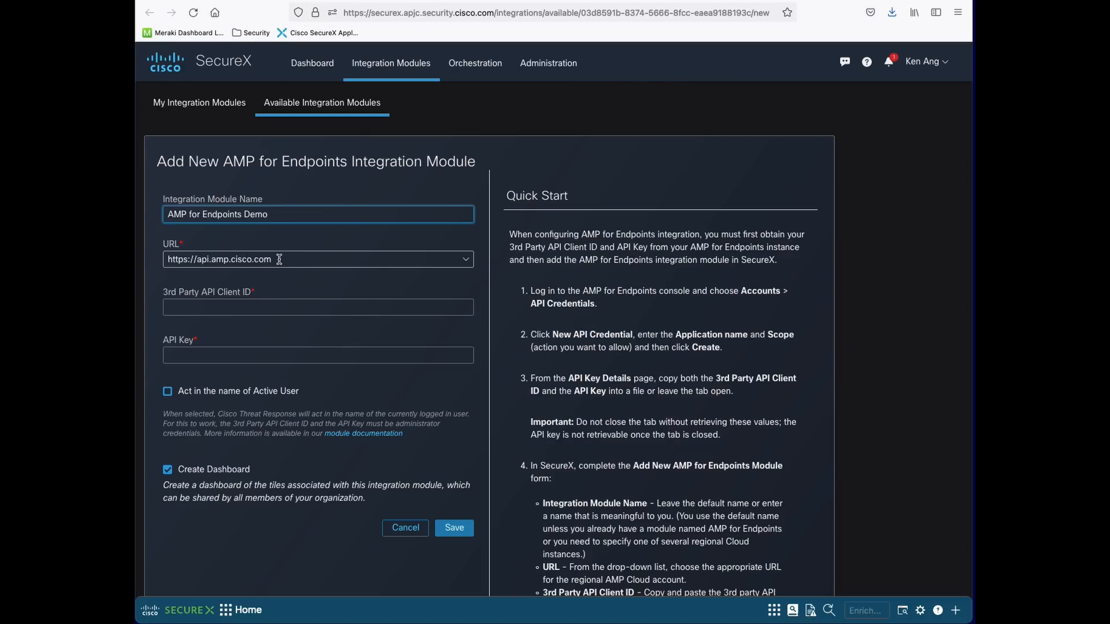
{"action": "left_click", "coordinate": [466, 263]}
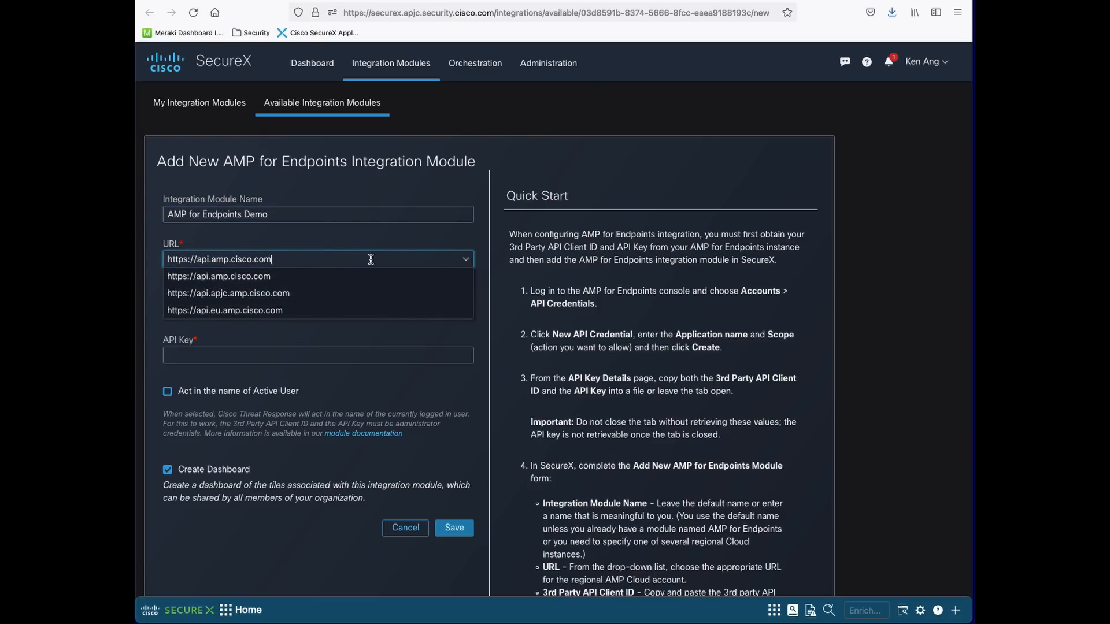
{"action": "left_click", "coordinate": [240, 293]}
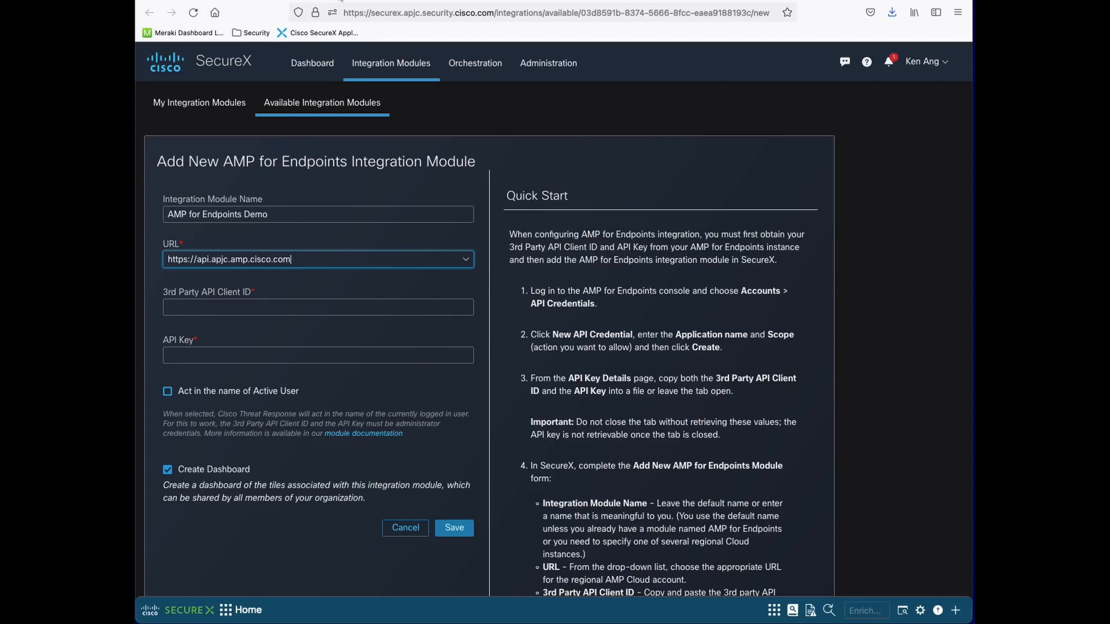
{"action": "left_click", "coordinate": [341, 1]}
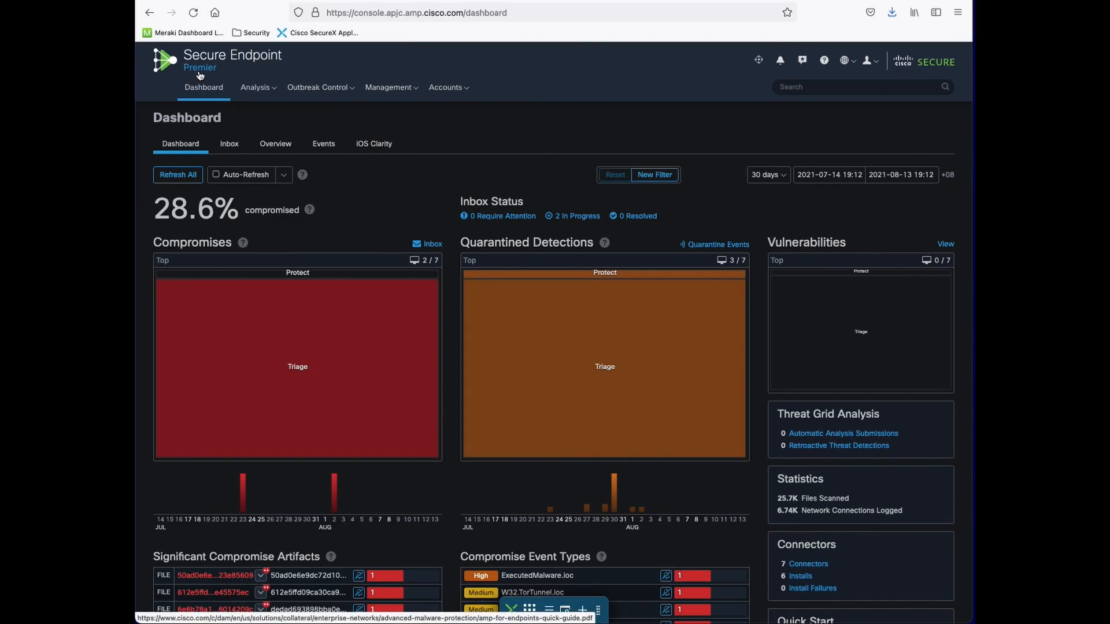
Go to the API Credentials page from the Secure Endpoint account menu
{"action": "left_click", "coordinate": [464, 97]}
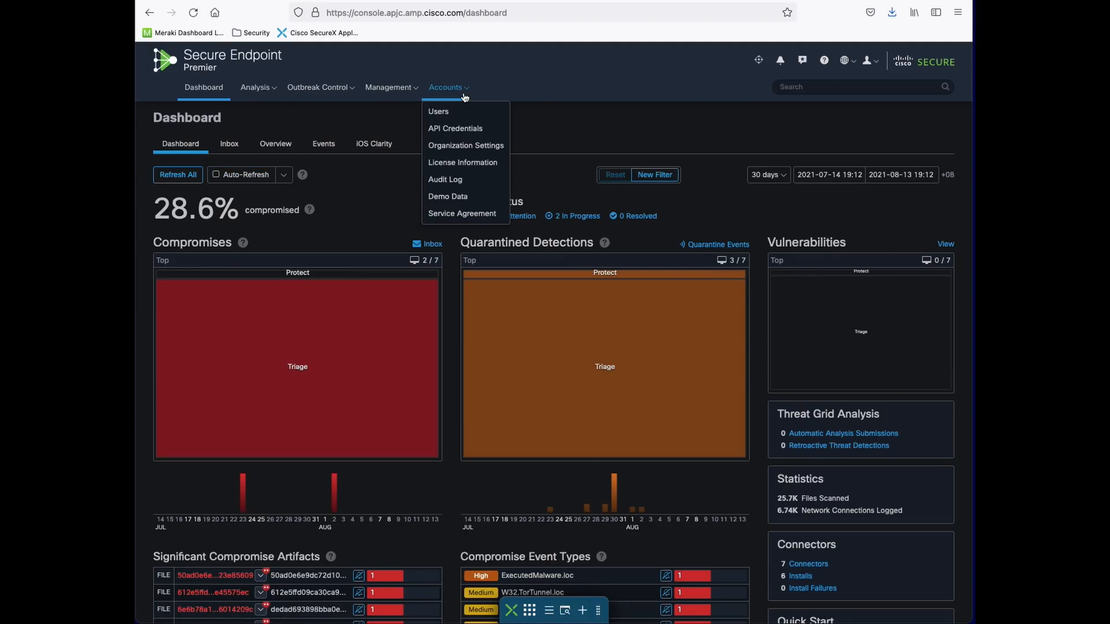
{"action": "left_click", "coordinate": [466, 95]}
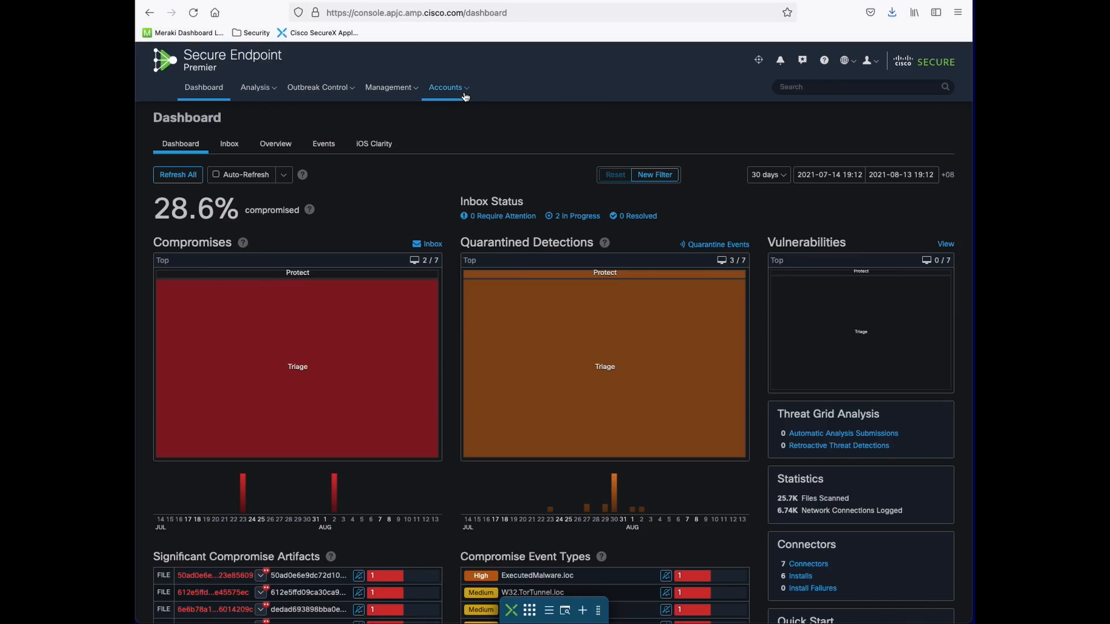
{"action": "key", "text": "ctrl+alt+a"}
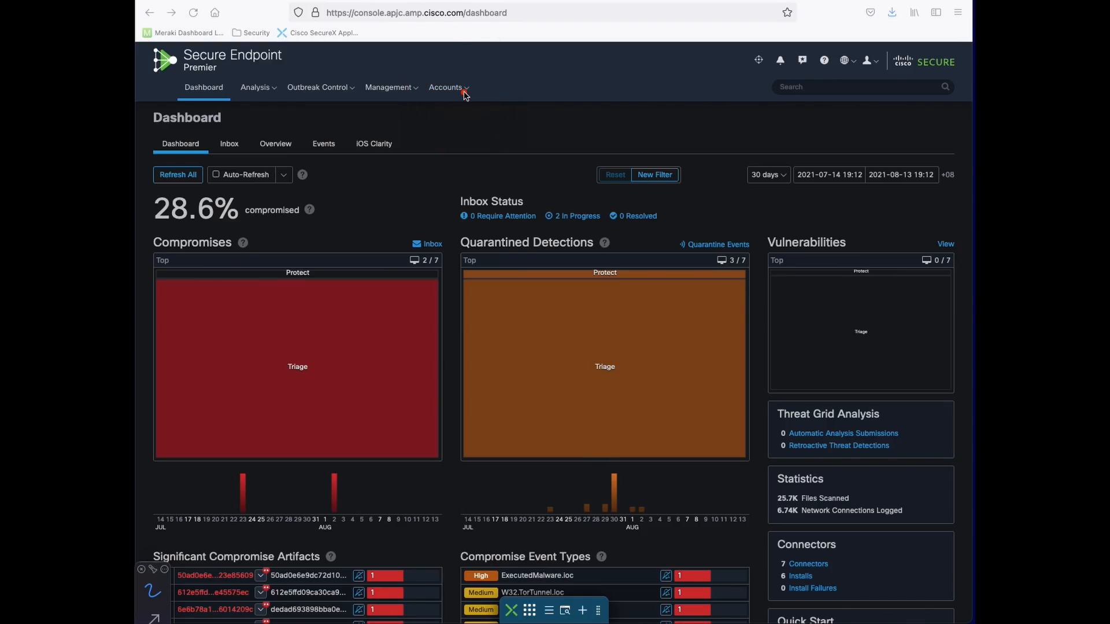
{"action": "key", "text": "Escape"}
{"action": "left_click", "coordinate": [464, 92]}
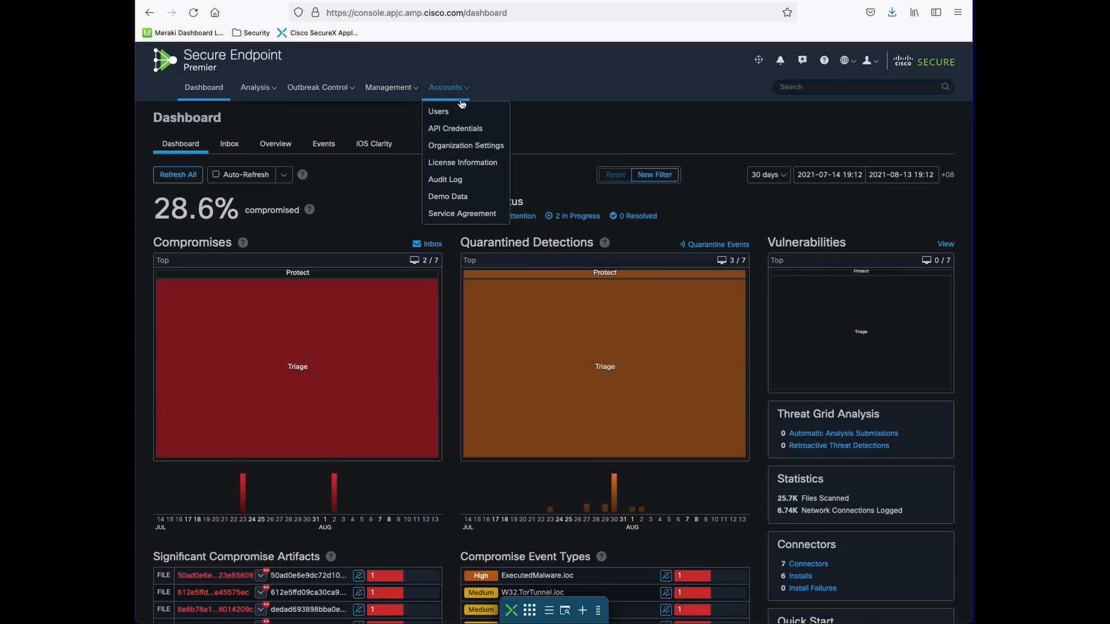
{"action": "left_click", "coordinate": [457, 129]}
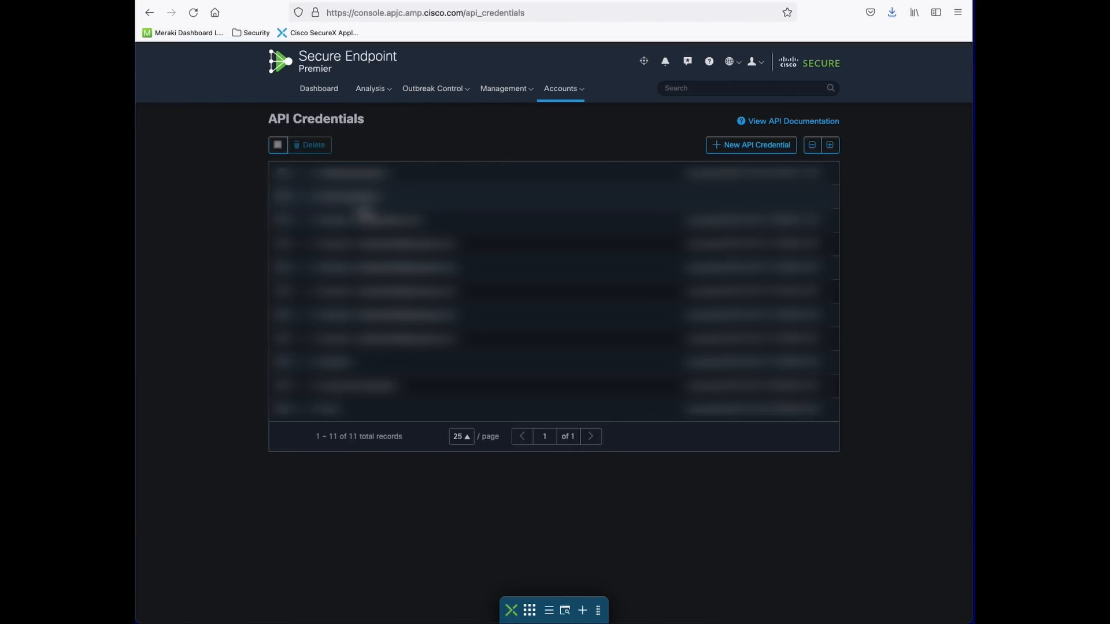
Create a Read & Write API credential named 'Video Demo'
{"action": "left_click", "coordinate": [737, 150]}
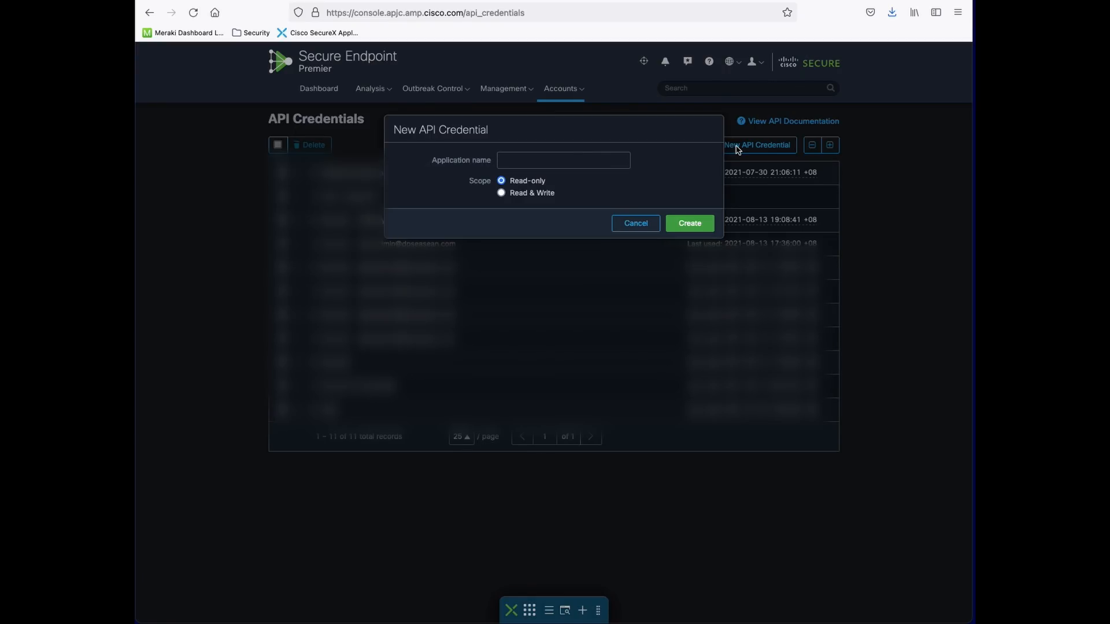
{"action": "left_click", "coordinate": [500, 193]}
{"action": "left_click", "coordinate": [520, 160]}
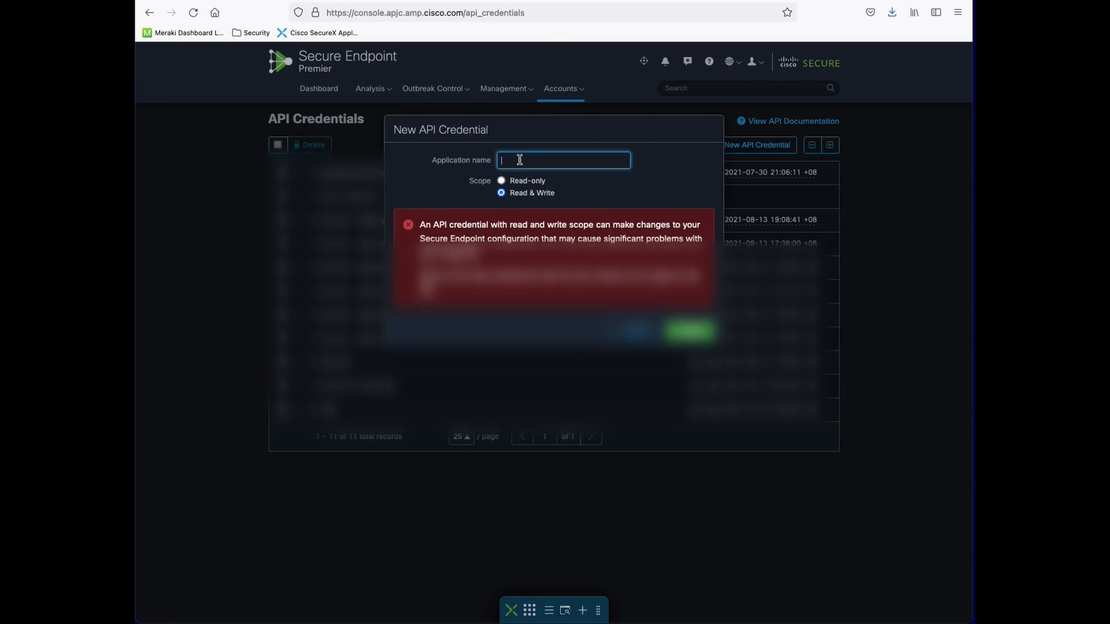
{"action": "type", "text": "Video Deo"}
{"action": "key", "text": "BackSpace"}
{"action": "type", "text": "mo"}
{"action": "left_click", "coordinate": [687, 337]}
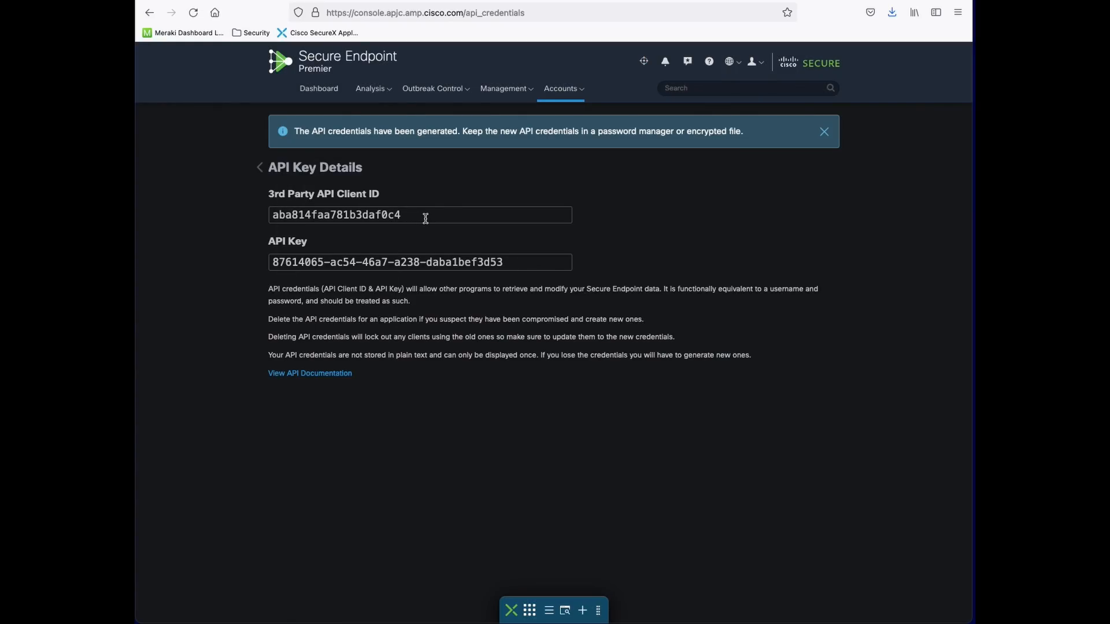
Select the generated client ID and API key, and dismiss the credentials-generated notice
{"action": "left_click_drag", "start_coordinate": [425, 218], "coordinate": [154, 198]}
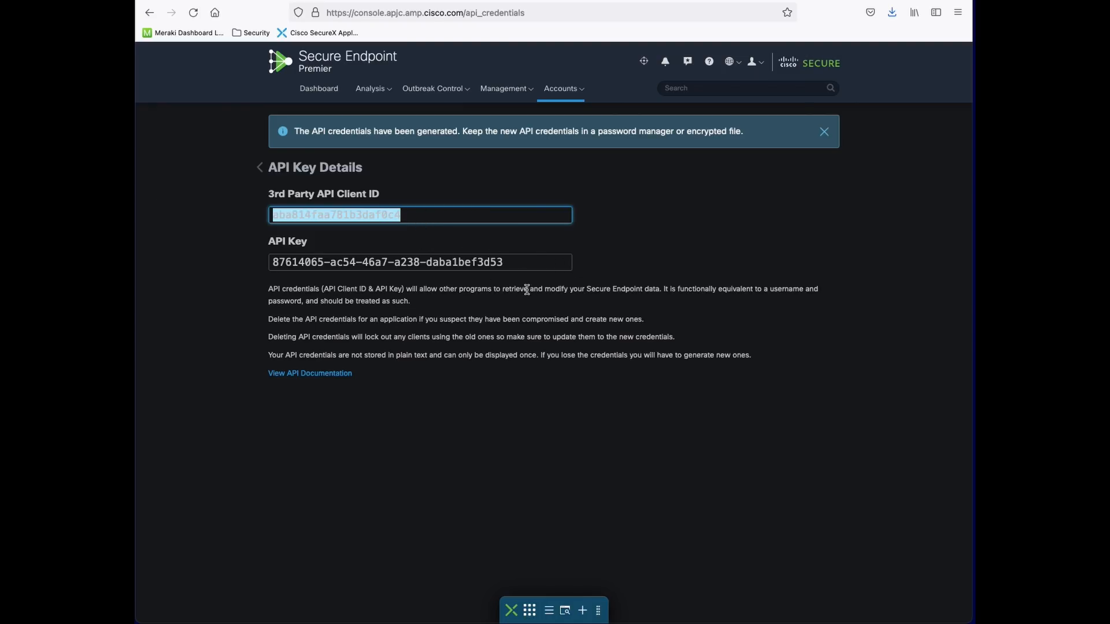
{"action": "left_click_drag", "start_coordinate": [517, 263], "coordinate": [237, 248]}
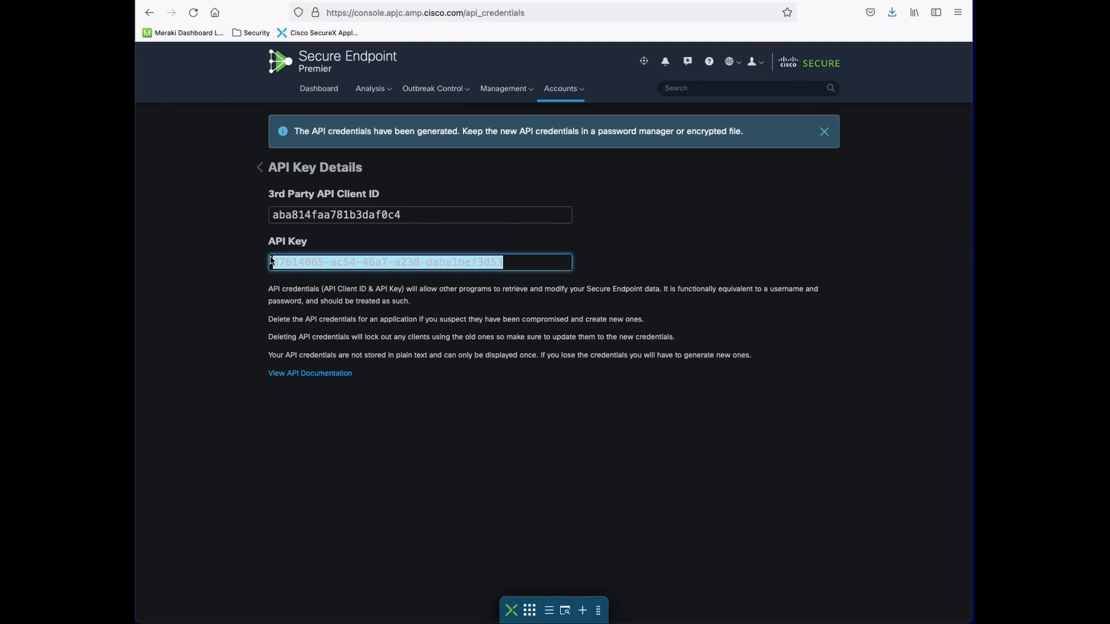
{"action": "left_click", "coordinate": [738, 281]}
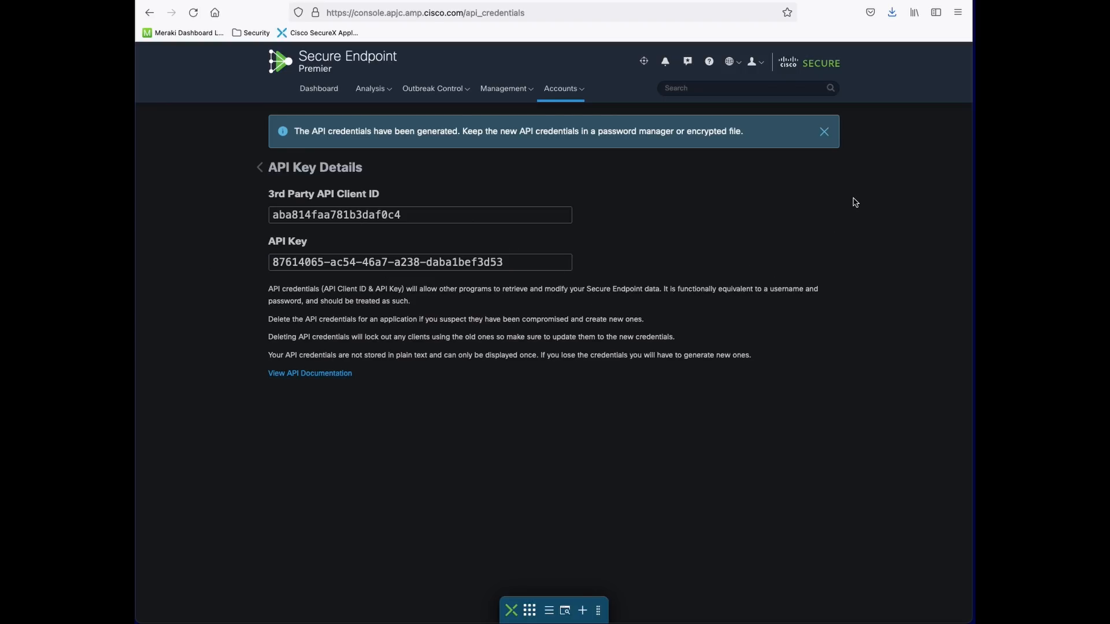
{"action": "left_click", "coordinate": [828, 138]}
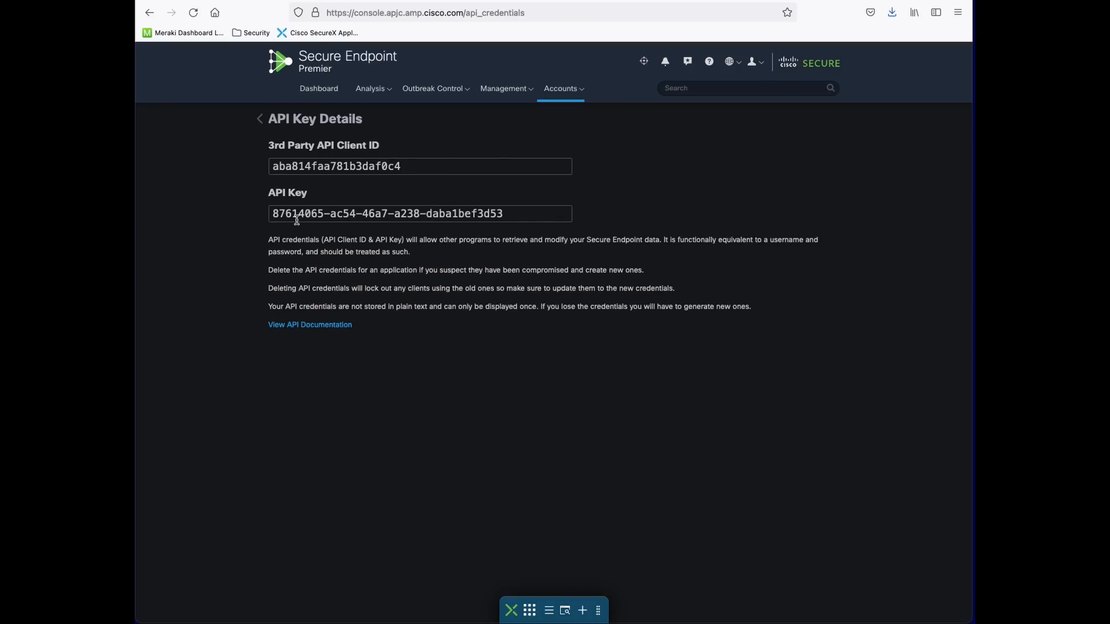
{"action": "left_click_drag", "start_coordinate": [519, 213], "coordinate": [210, 214]}
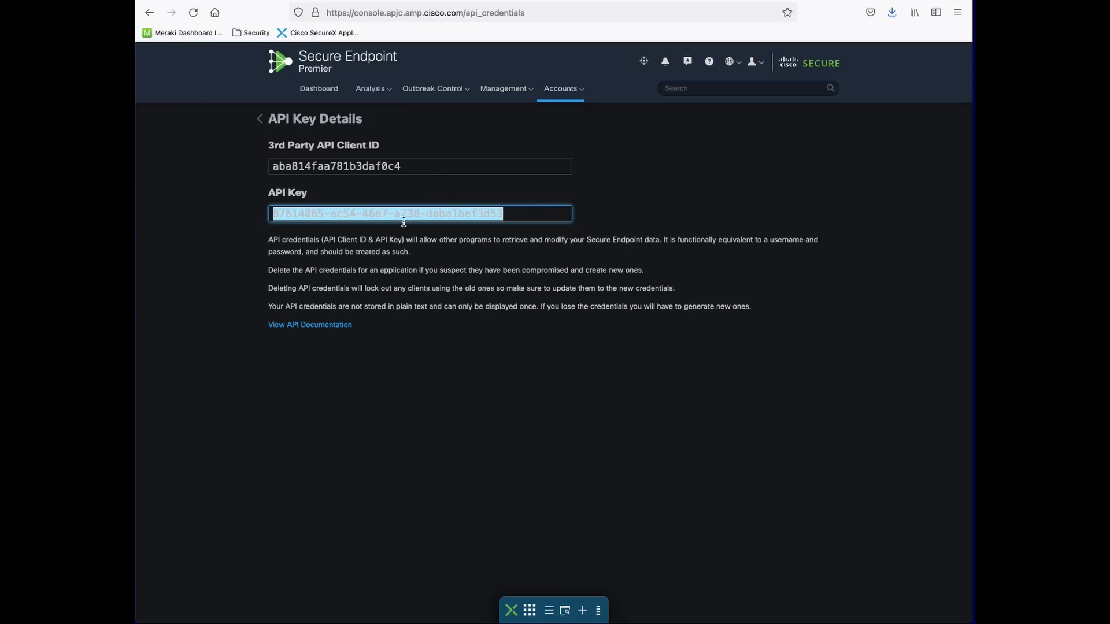
Copy the new 3rd Party API client ID
{"action": "key", "text": "alt+Tab"}
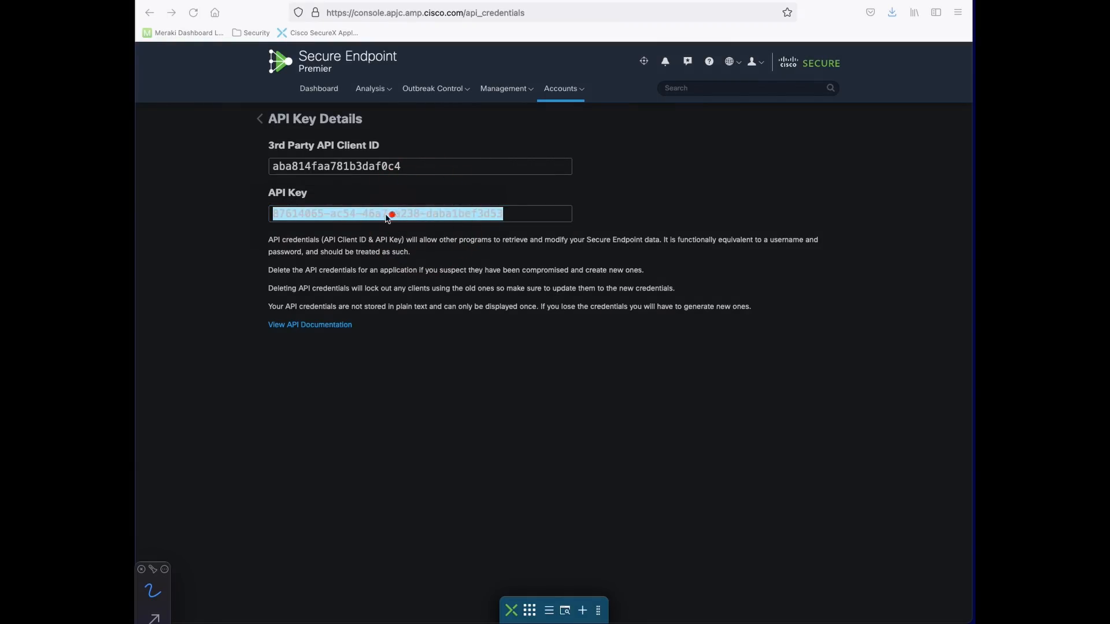
{"action": "key", "text": "Escape"}
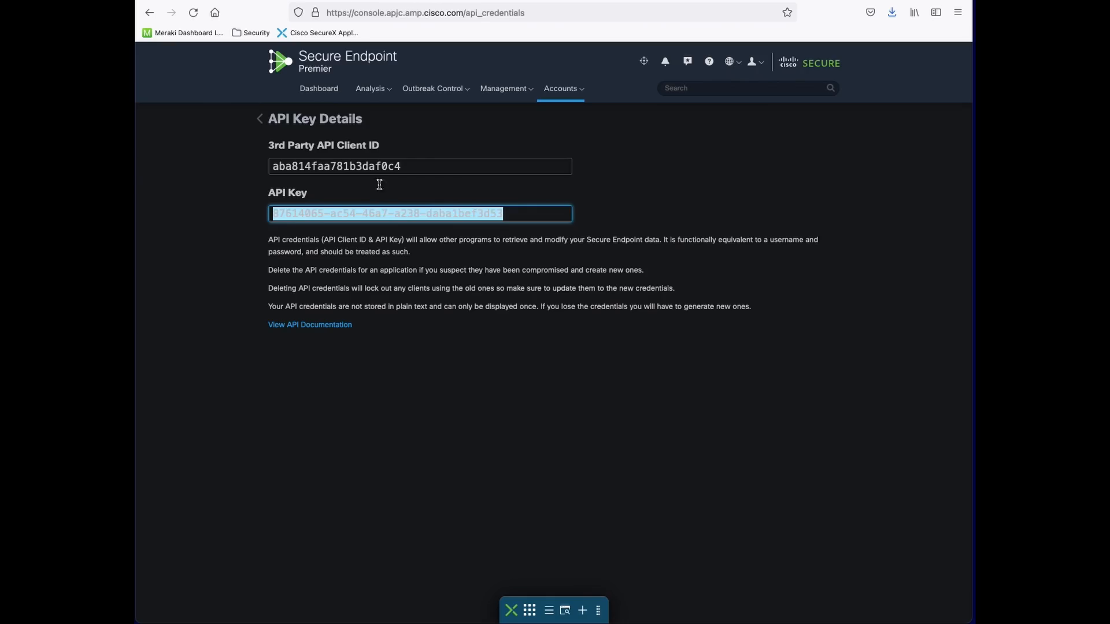
{"action": "double_click", "coordinate": [390, 166]}
{"action": "right_click", "coordinate": [391, 166]}
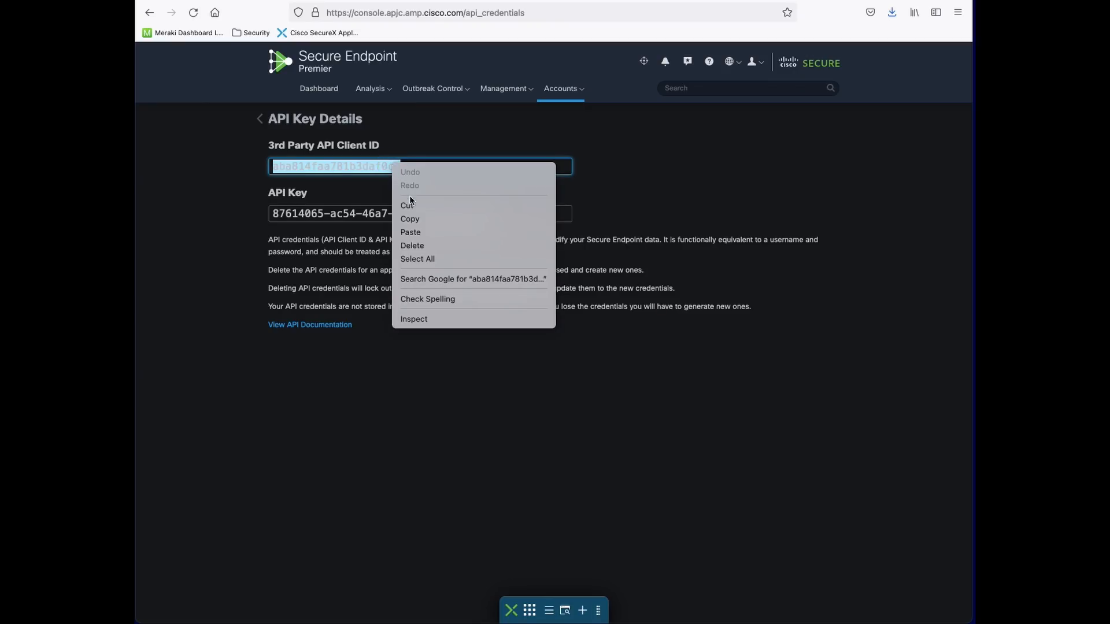
{"action": "left_click", "coordinate": [412, 218]}
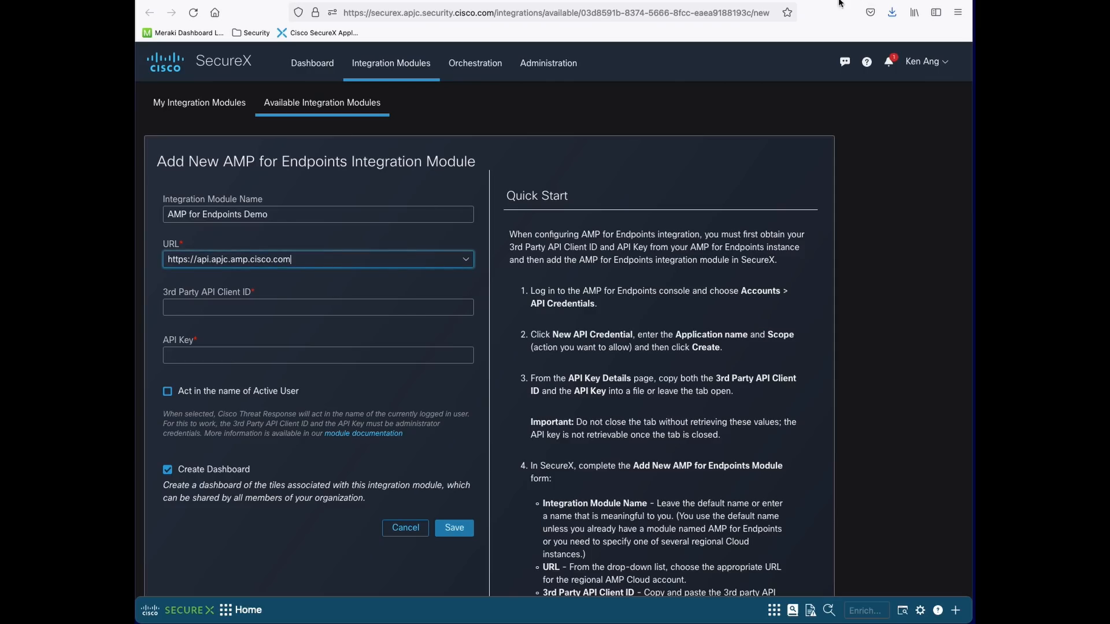
Paste the client ID and API key into the AMP for Endpoints Demo form and save it
{"action": "left_click", "coordinate": [220, 303]}
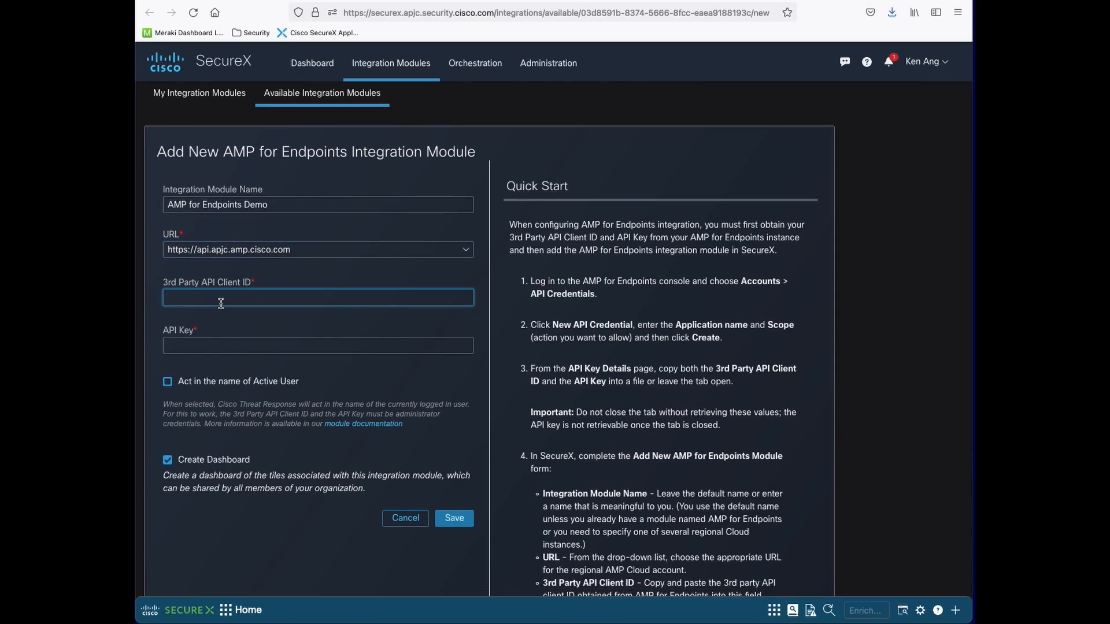
{"action": "key", "text": "ctrl+v"}
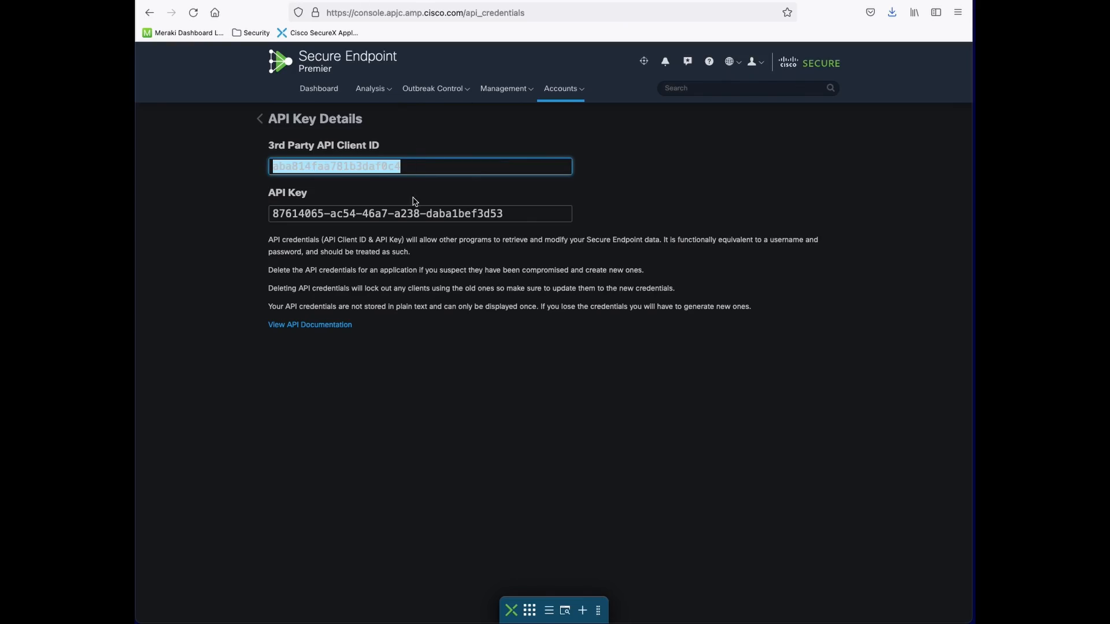
{"action": "triple_click", "coordinate": [414, 216]}
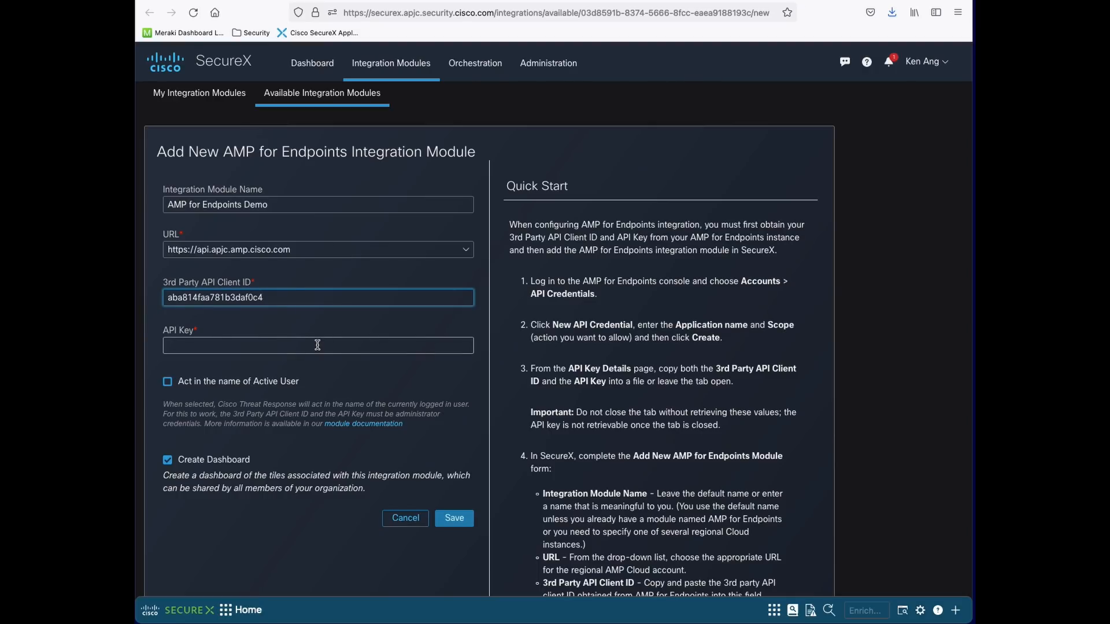
{"action": "left_click", "coordinate": [317, 345]}
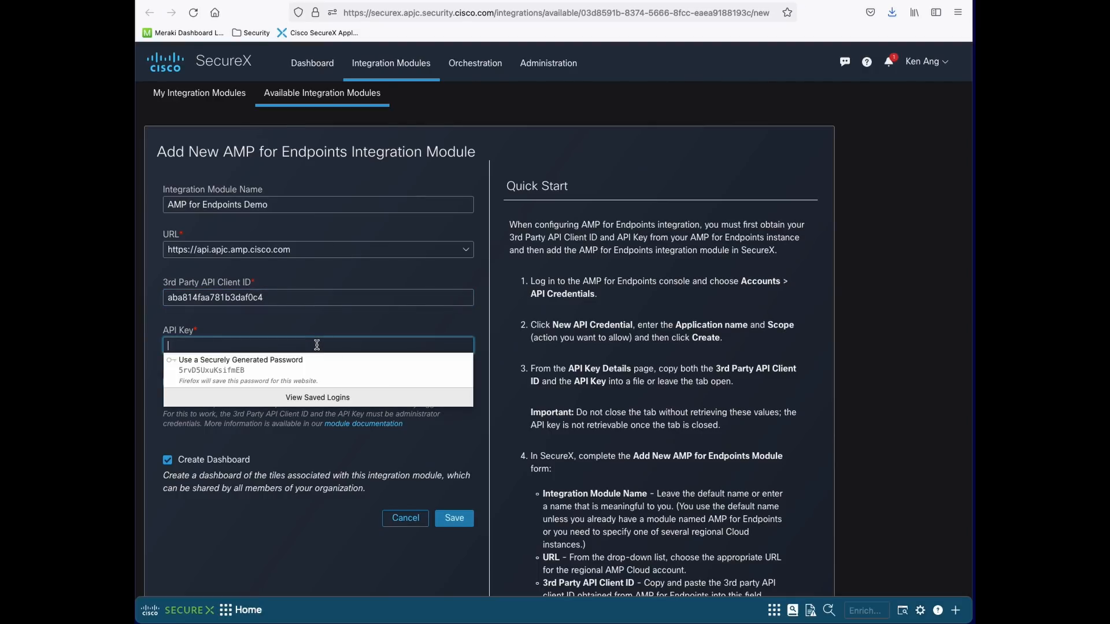
{"action": "key", "text": "ctrl+v"}
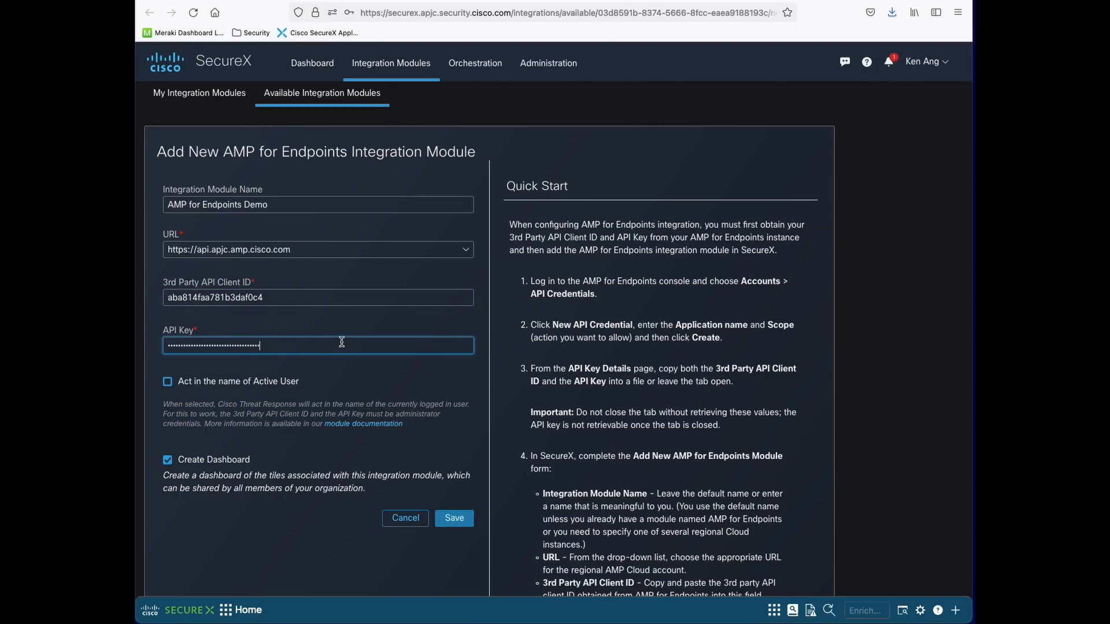
{"action": "left_click", "coordinate": [451, 519]}
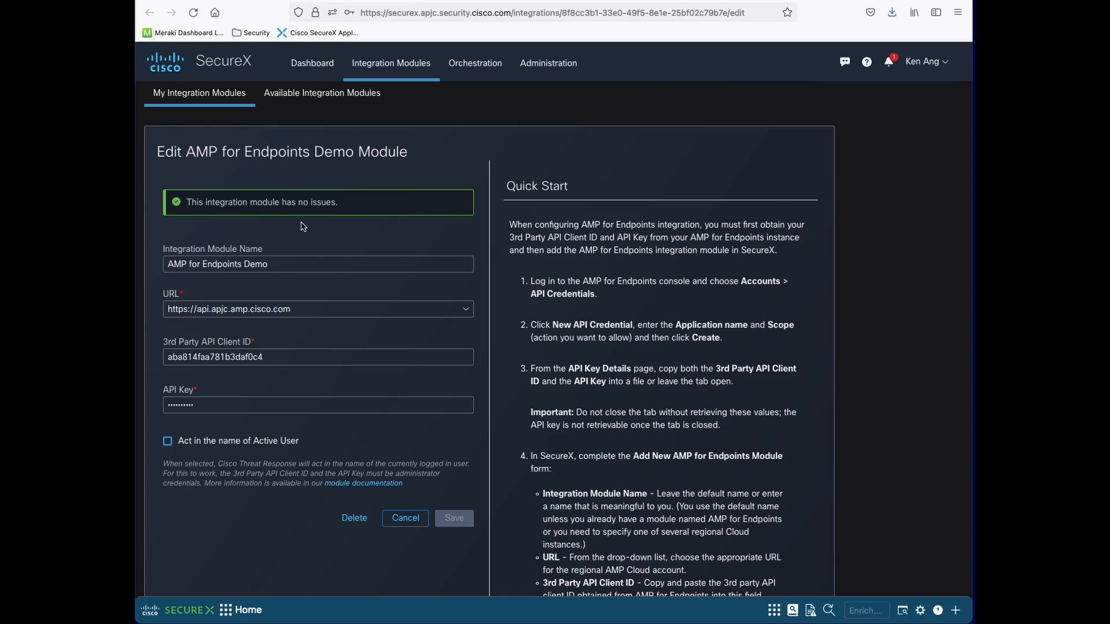
Import the AMP for Endpoints Demo dashboard and view its tiles: 7 computers, 1 medium compromise
{"action": "key", "text": "ctrl+a"}
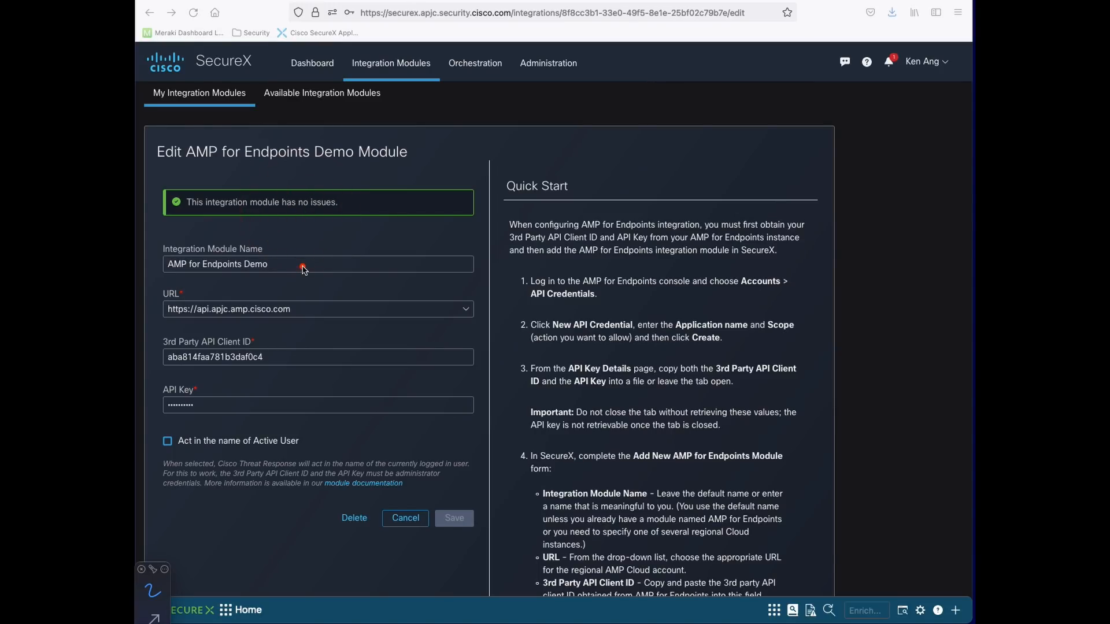
{"action": "left_click_drag", "start_coordinate": [187, 212], "coordinate": [345, 214]}
{"action": "key", "text": "Escape"}
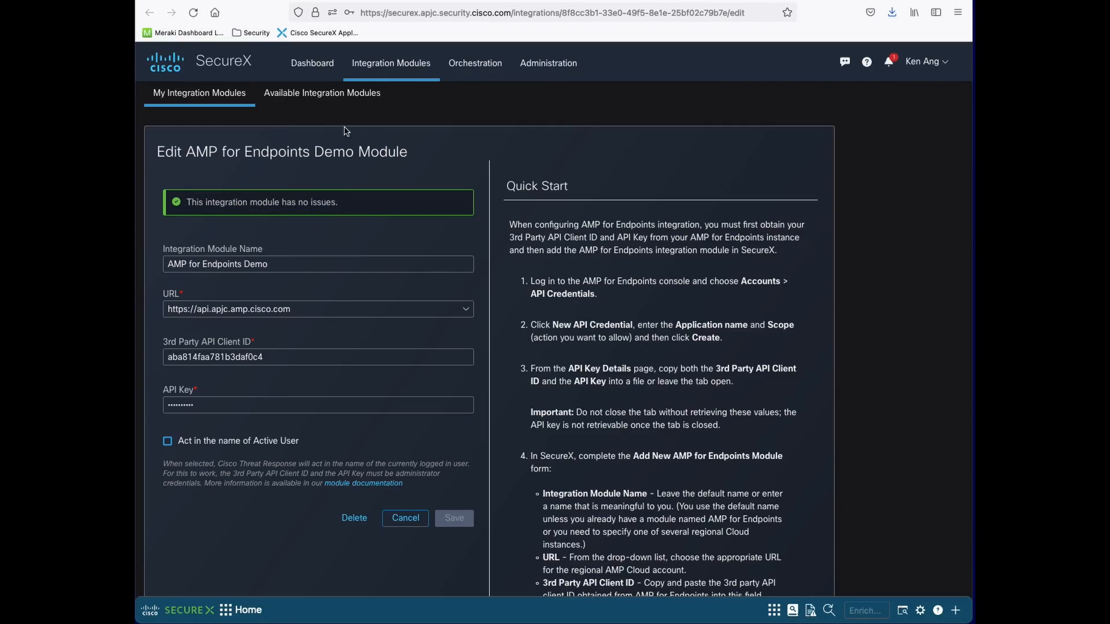
{"action": "left_click", "coordinate": [310, 75]}
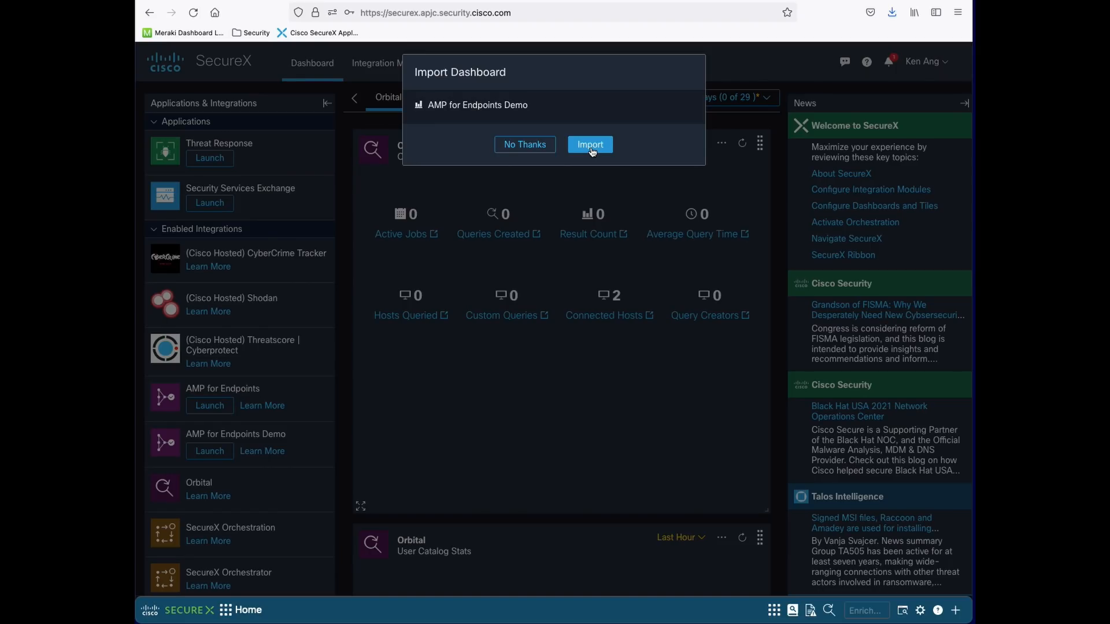
{"action": "left_click", "coordinate": [590, 145]}
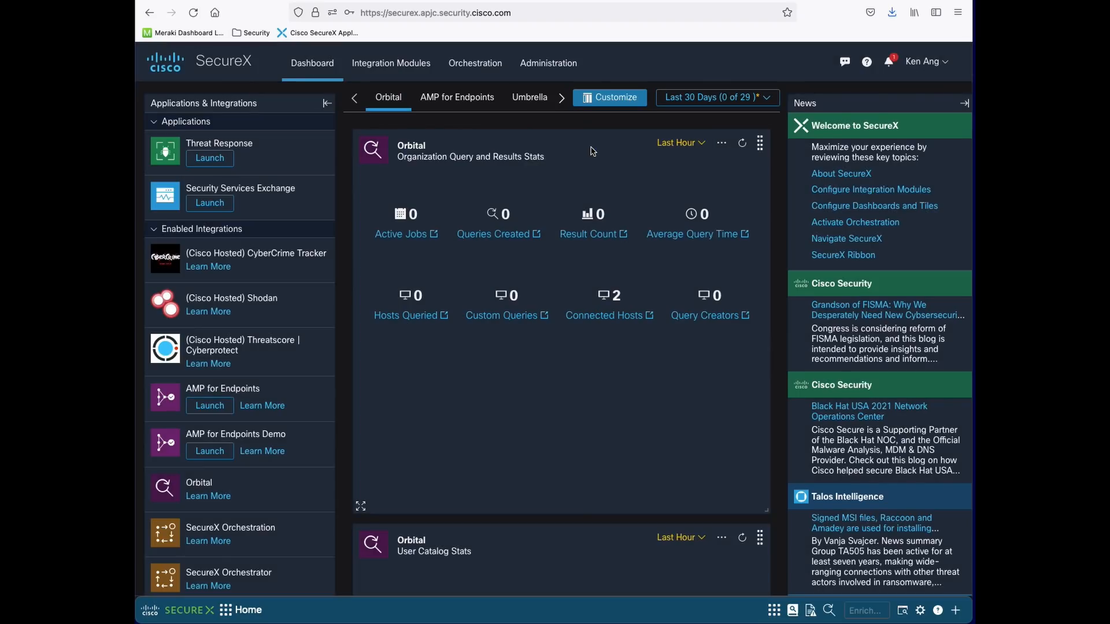
{"action": "left_click", "coordinate": [469, 98]}
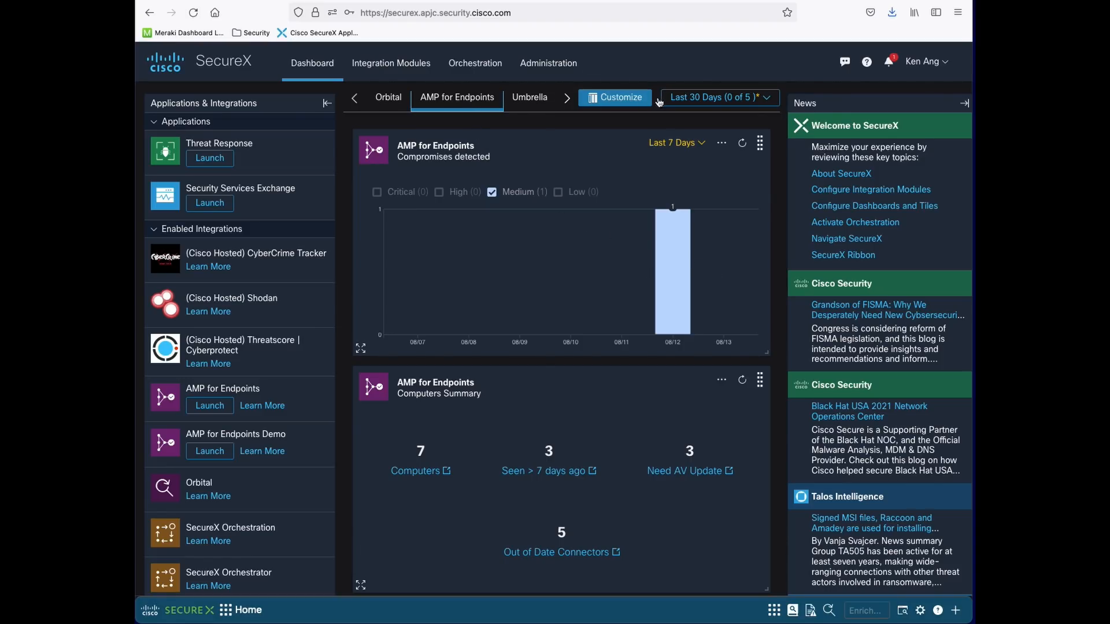
Switch to the 'AMP for Endpoints Demo - Copy' dashboard and refresh its Computers Summary tile
{"action": "left_click", "coordinate": [566, 98]}
{"action": "left_click", "coordinate": [567, 99]}
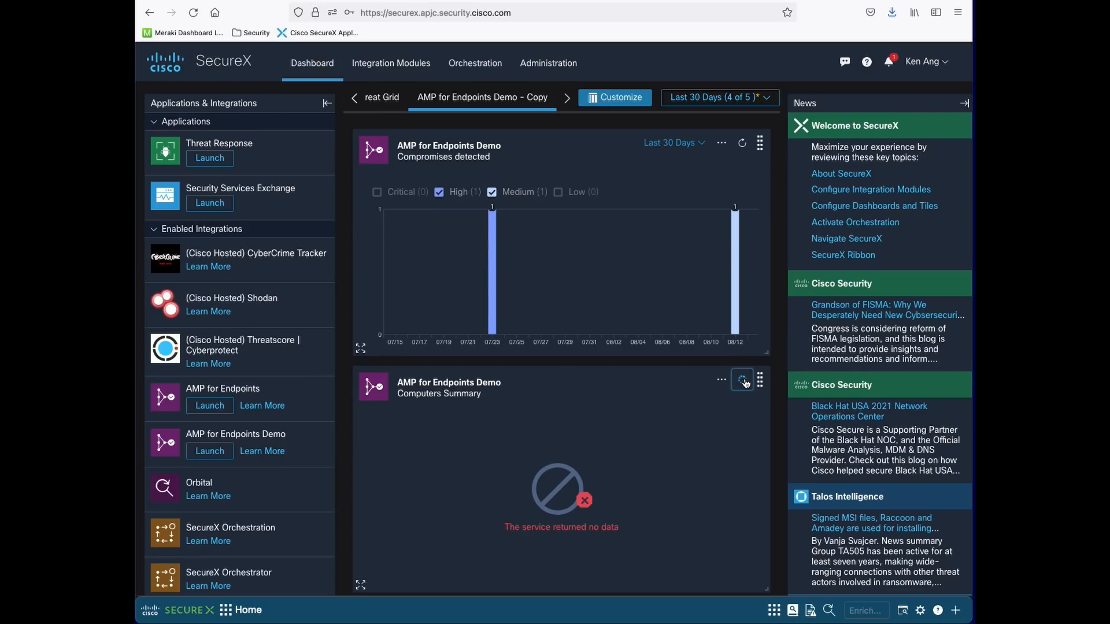
{"action": "left_click", "coordinate": [744, 382]}
{"action": "scroll", "coordinate": [673, 442], "scroll_direction": "down", "scroll_amount": 1}
{"action": "scroll", "coordinate": [672, 440], "scroll_direction": "down", "scroll_amount": 12}
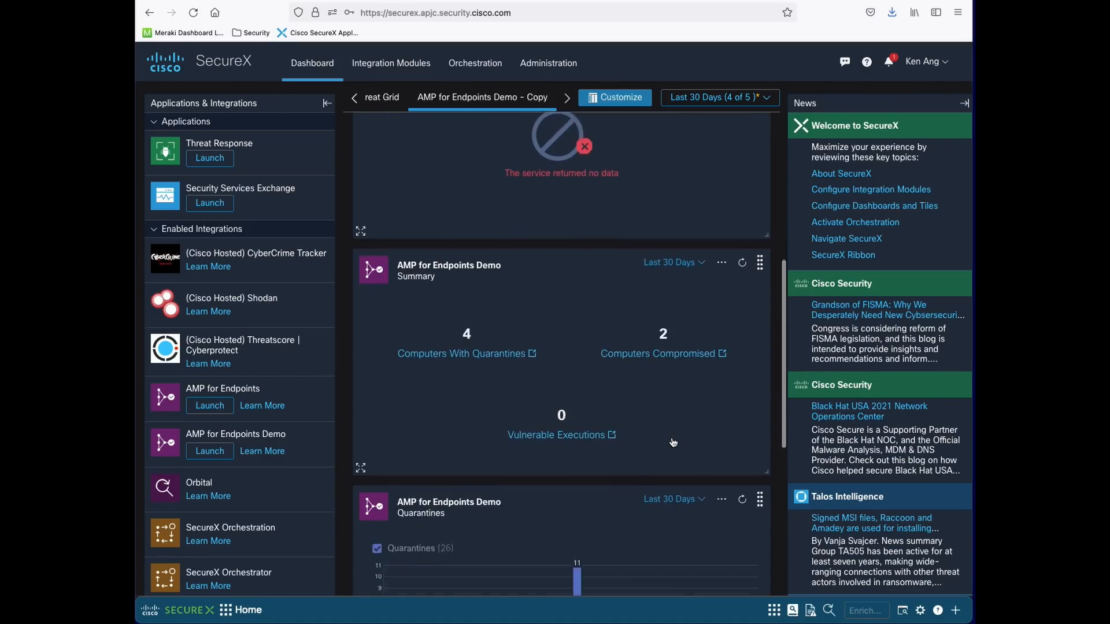
{"action": "scroll", "coordinate": [672, 441], "scroll_direction": "up", "scroll_amount": 5}
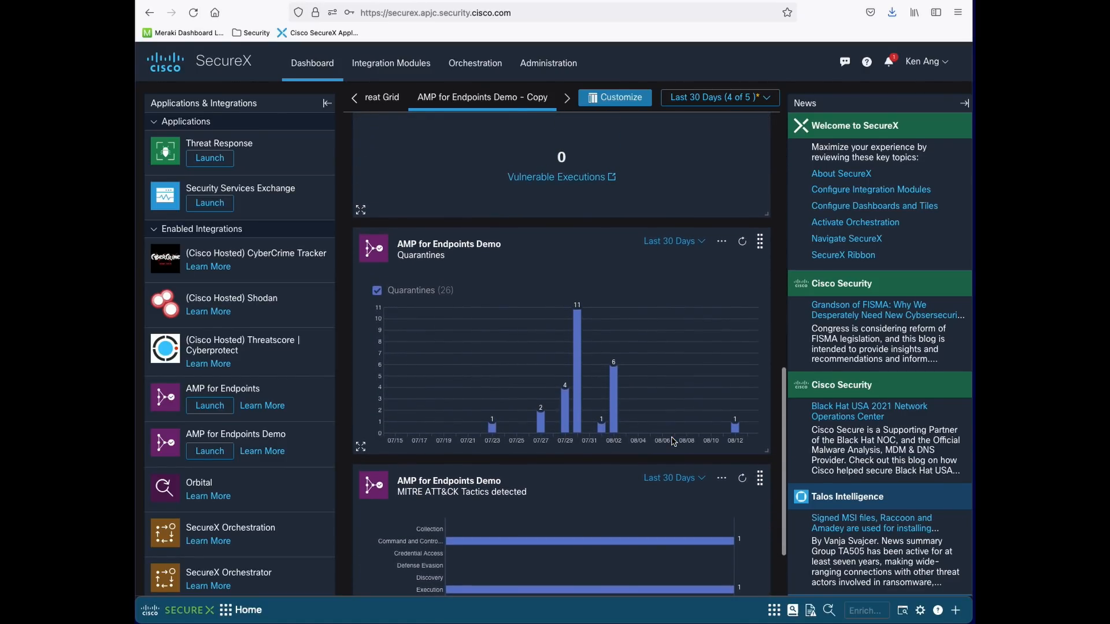
{"action": "scroll", "coordinate": [673, 443], "scroll_direction": "up", "scroll_amount": 7}
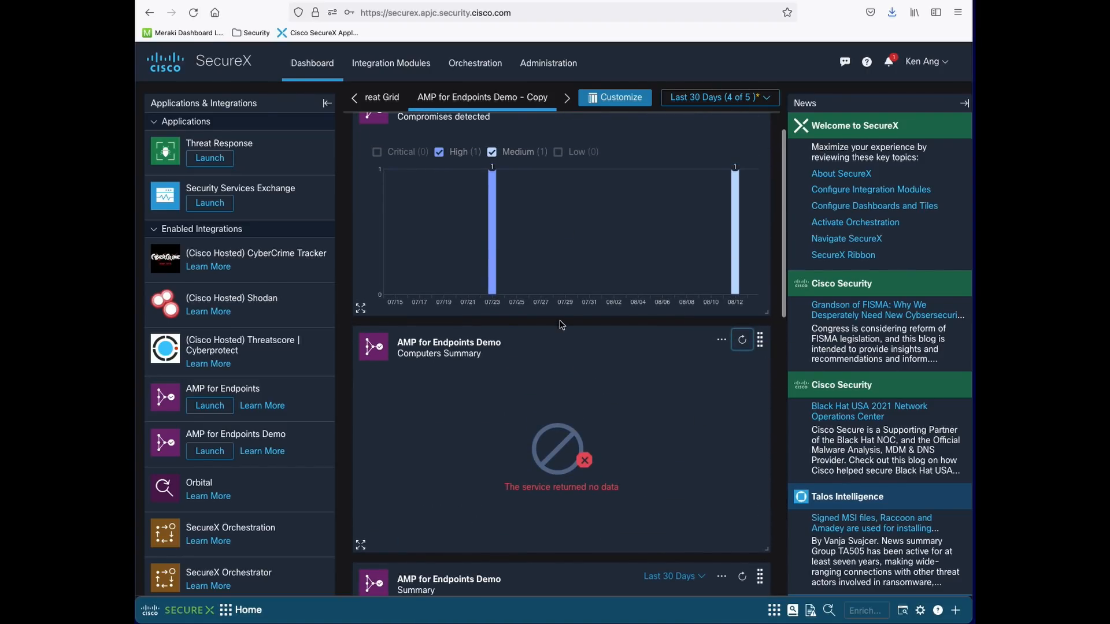
Check the Computers Summary tile's API errors, remove the failing tile, and reload the dashboard
{"action": "left_click", "coordinate": [720, 341]}
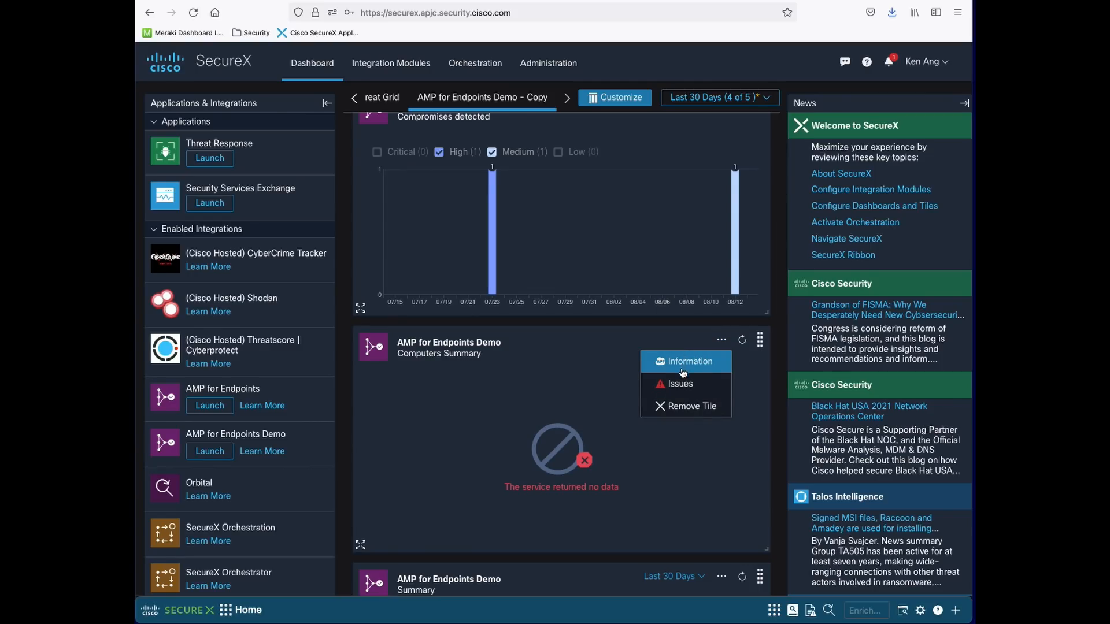
{"action": "left_click", "coordinate": [668, 390]}
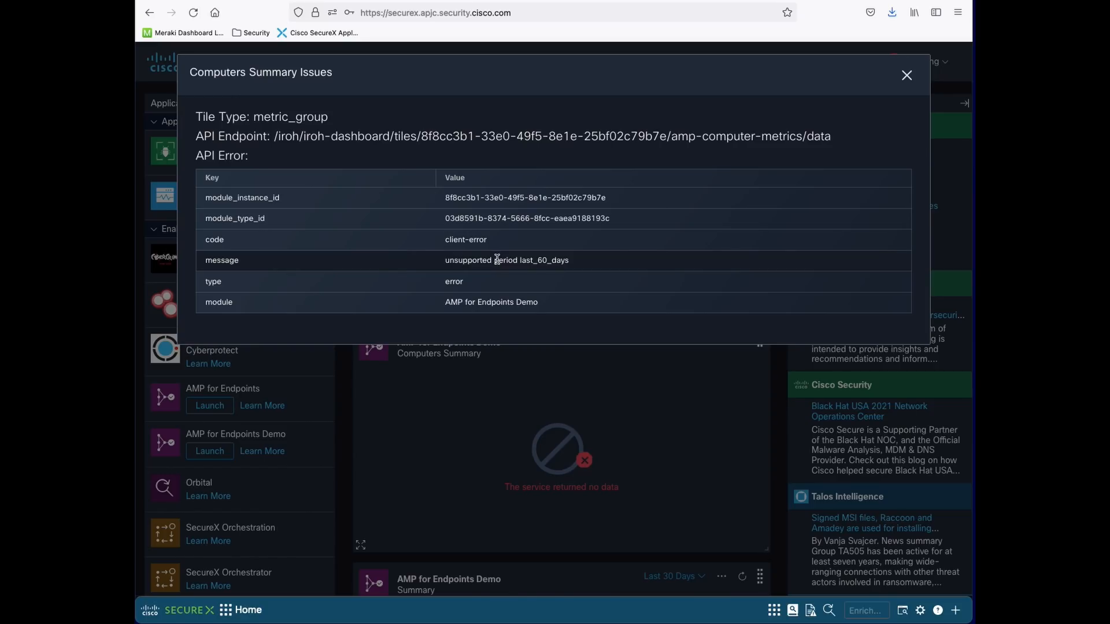
{"action": "left_click", "coordinate": [906, 75]}
{"action": "left_click", "coordinate": [722, 341]}
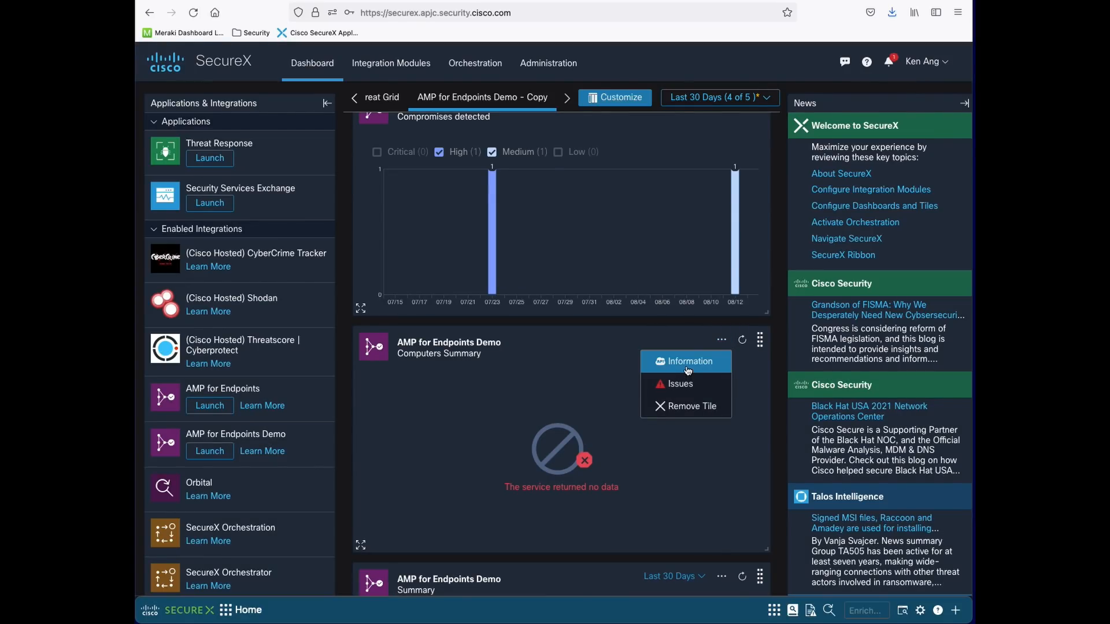
{"action": "left_click", "coordinate": [684, 407]}
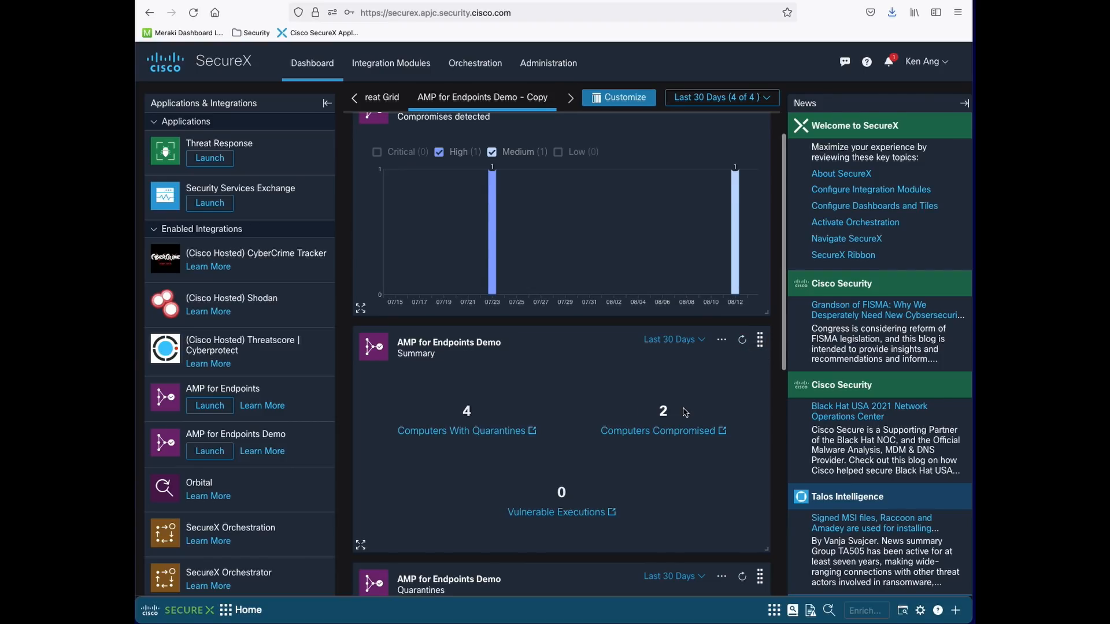
{"action": "left_click", "coordinate": [469, 98]}
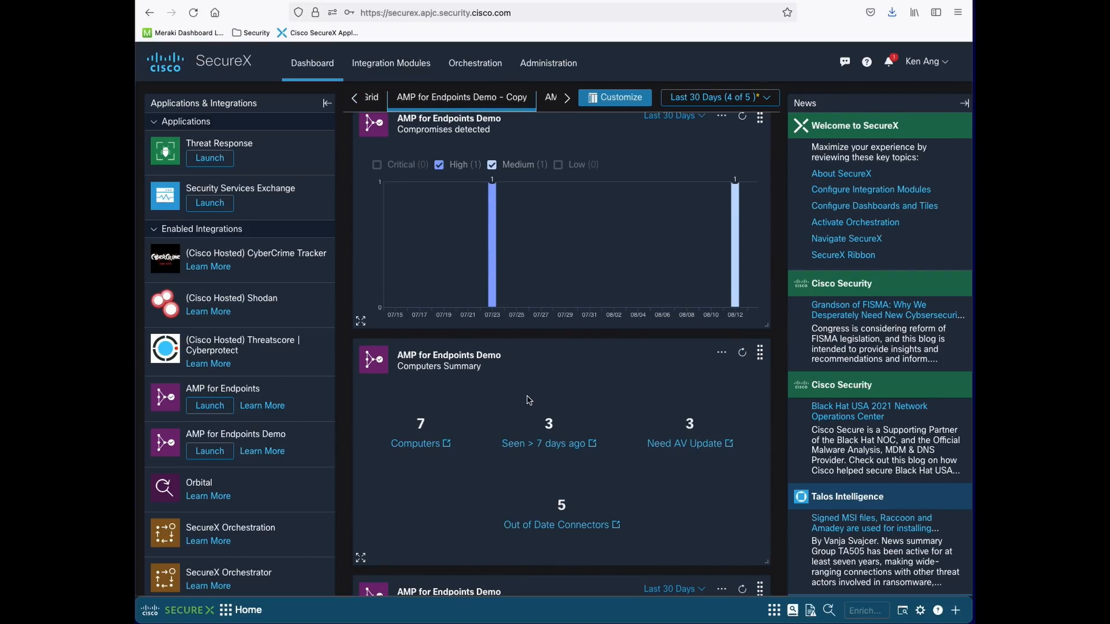
{"action": "scroll", "coordinate": [554, 347], "scroll_direction": "down", "scroll_amount": 10}
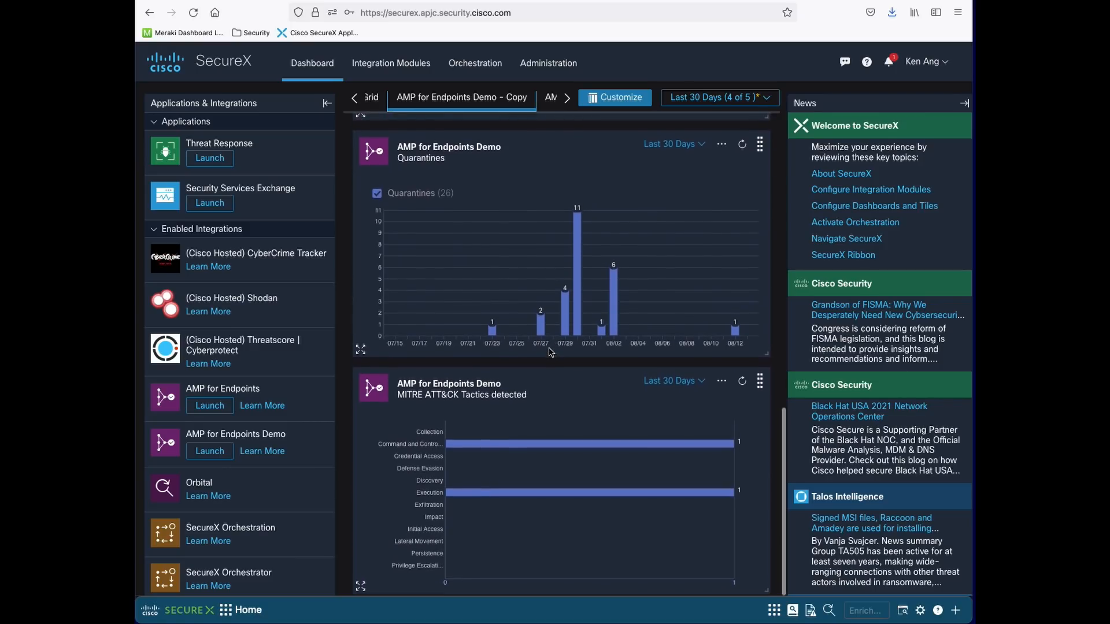
{"action": "scroll", "coordinate": [550, 352], "scroll_direction": "up", "scroll_amount": 10}
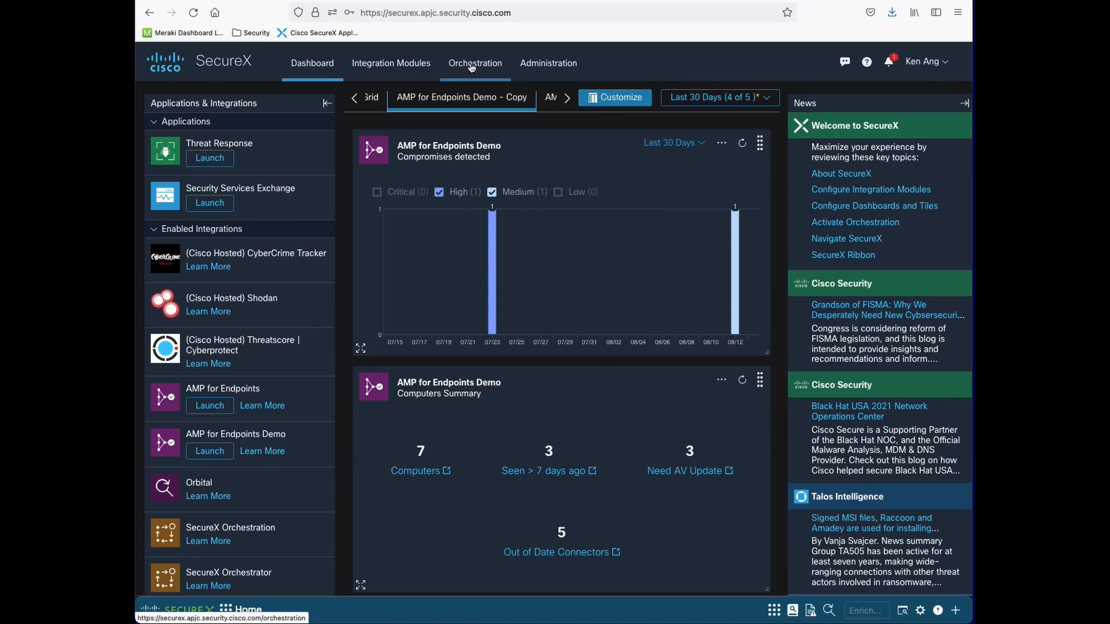
Allow the blocked Orchestration pop-up so My Workflows lists the 7 validated workflows
{"action": "key", "text": "ctrl+alt+a"}
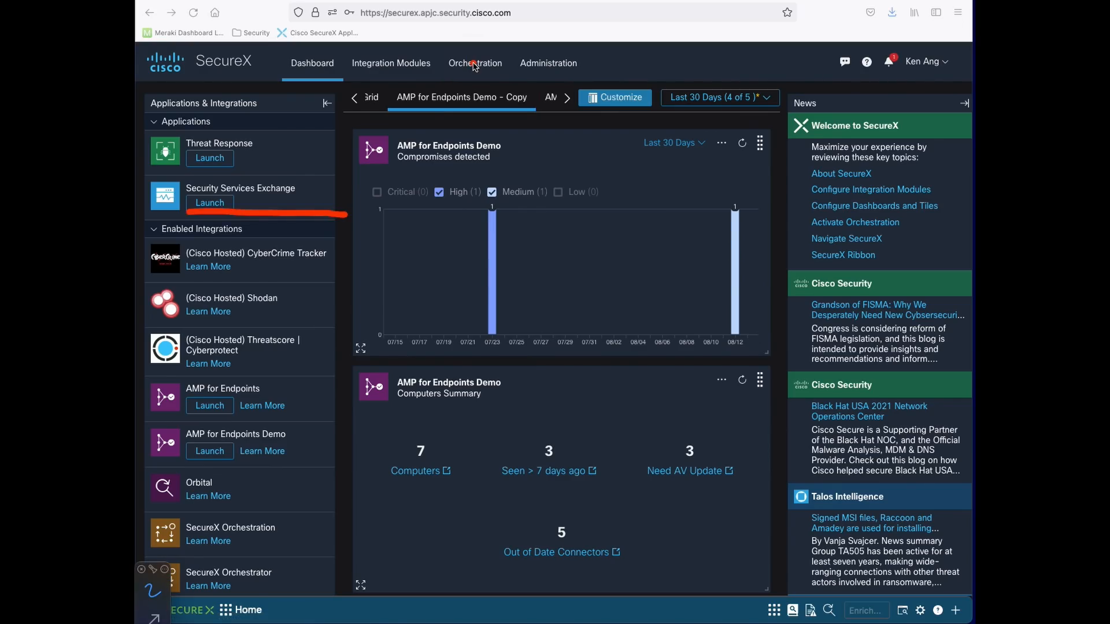
{"action": "left_click", "coordinate": [316, 214]}
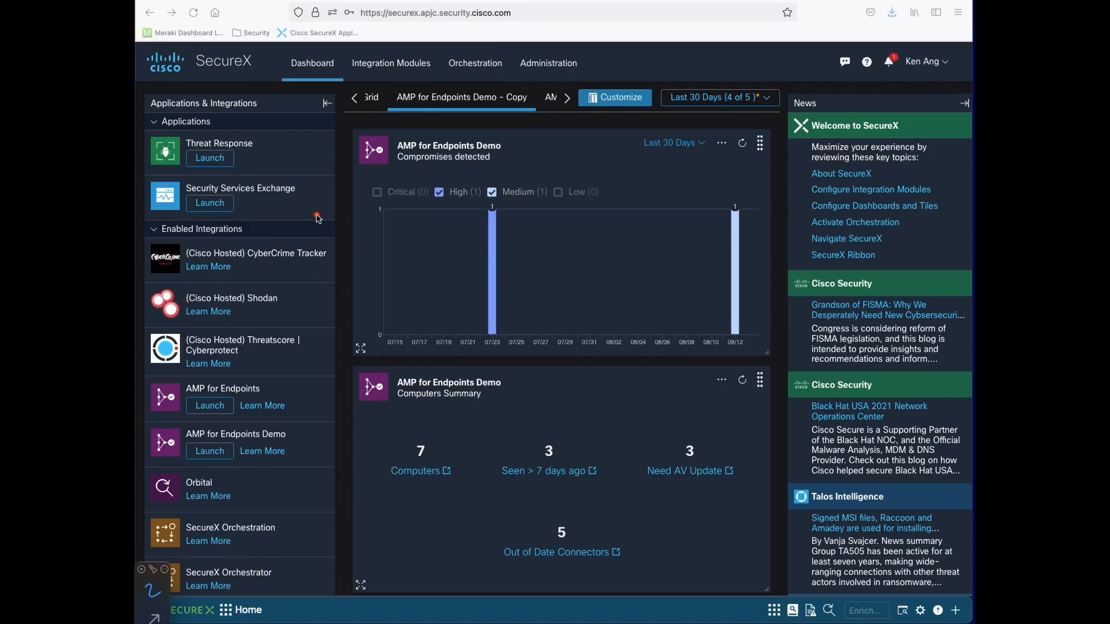
{"action": "left_click", "coordinate": [475, 63]}
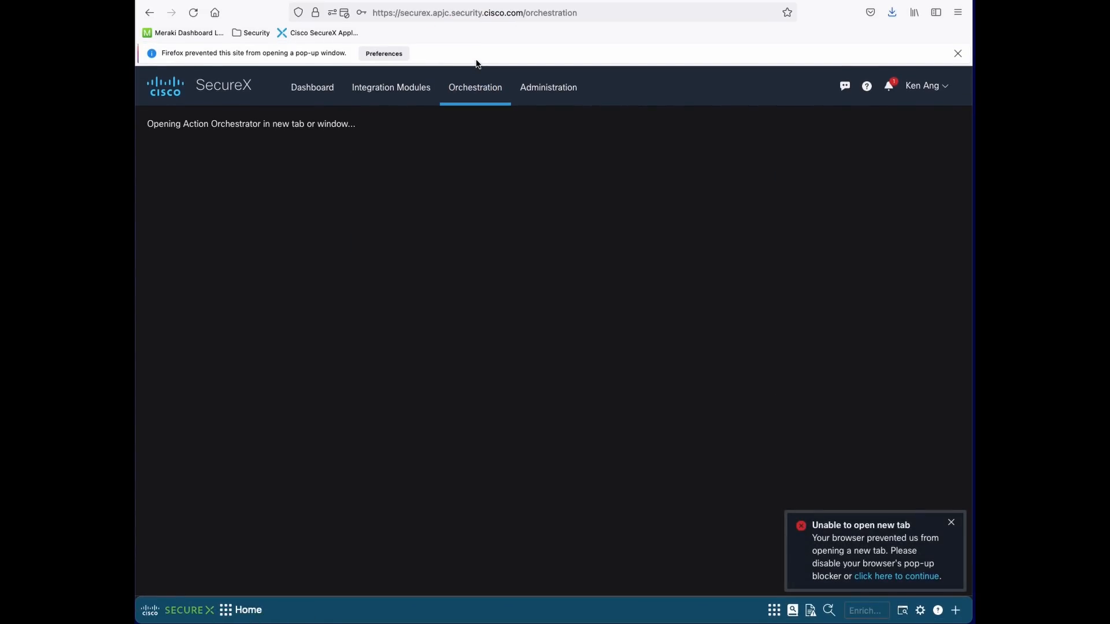
{"action": "key", "text": "super+Left"}
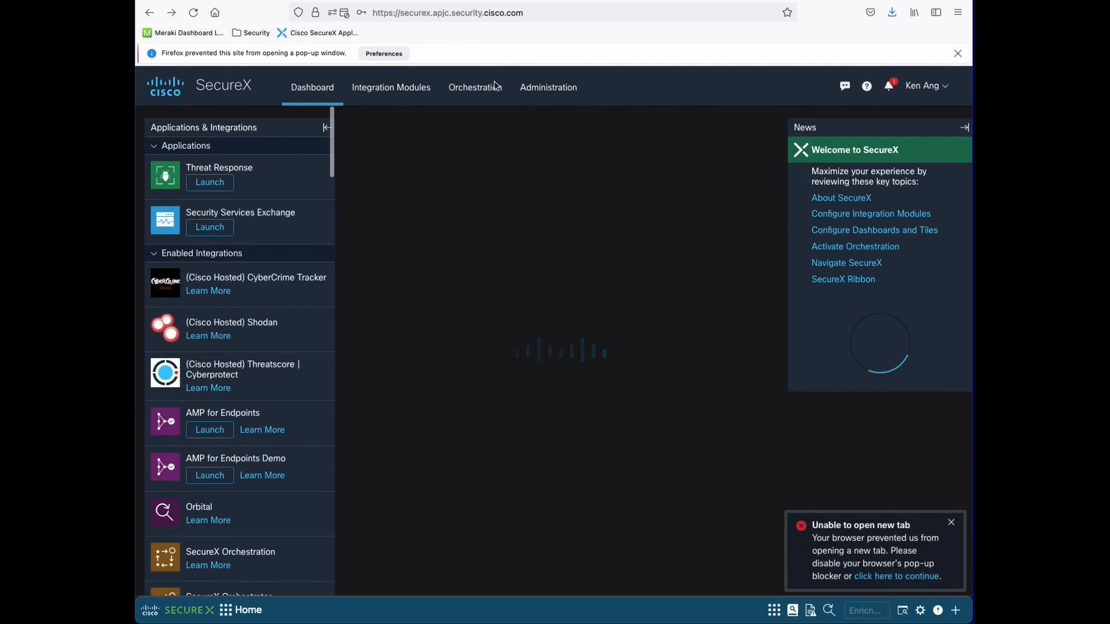
{"action": "left_click", "coordinate": [334, 12]}
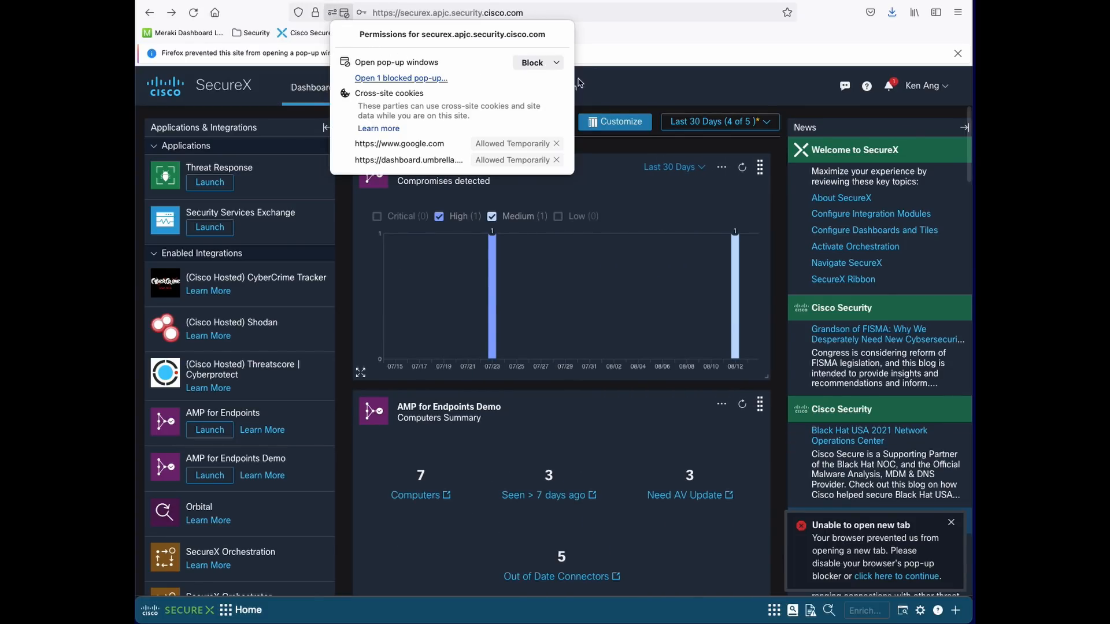
{"action": "left_click", "coordinate": [415, 79]}
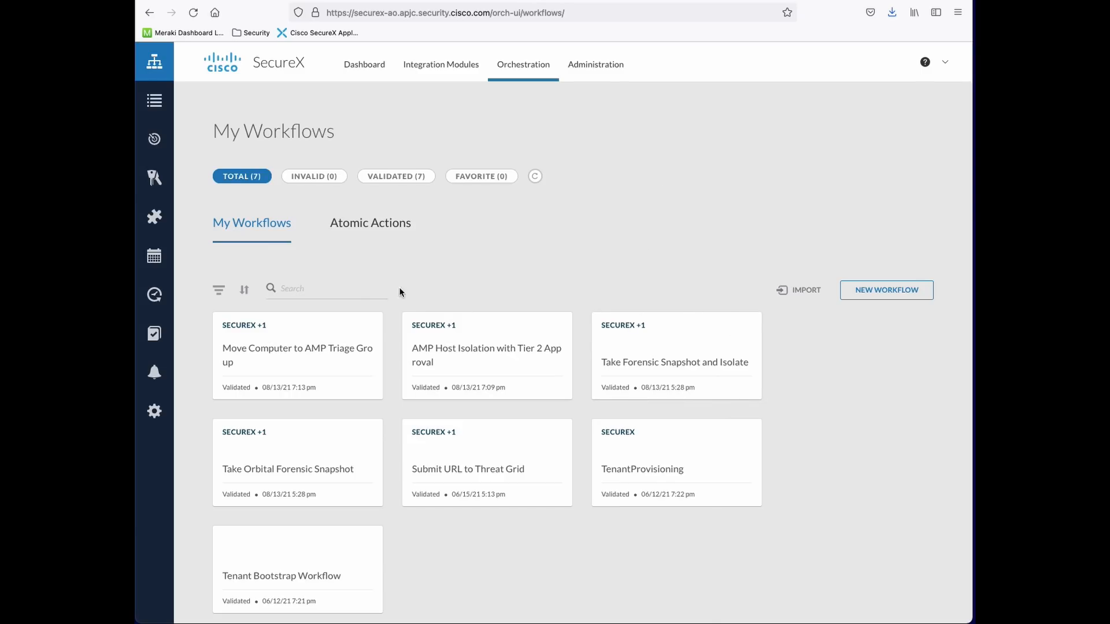
{"action": "left_click", "coordinate": [803, 292]}
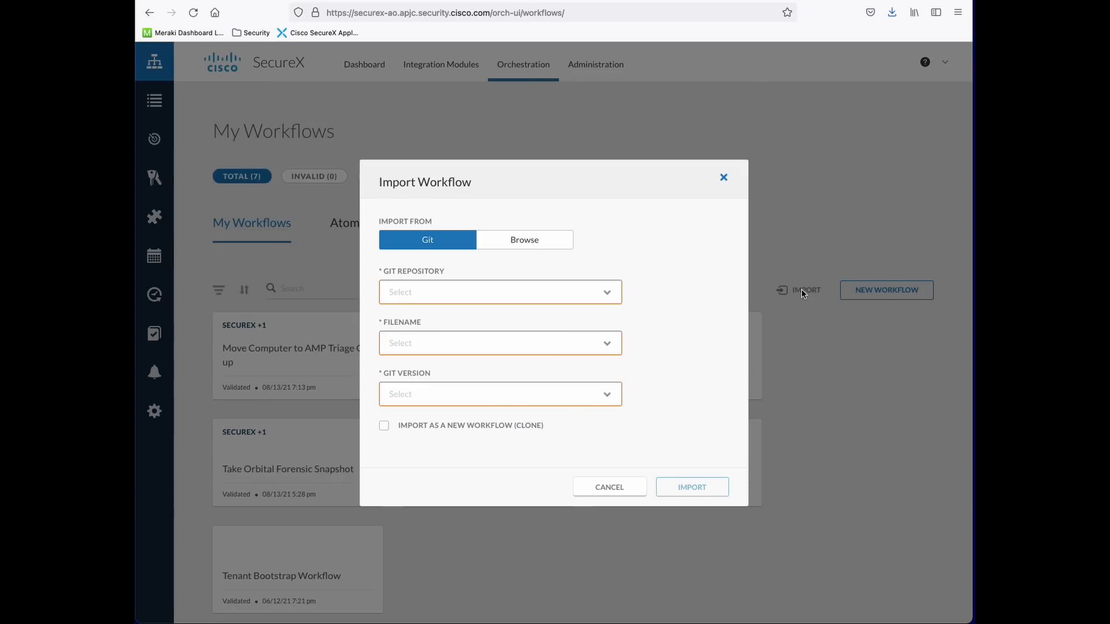
{"action": "left_click", "coordinate": [530, 285]}
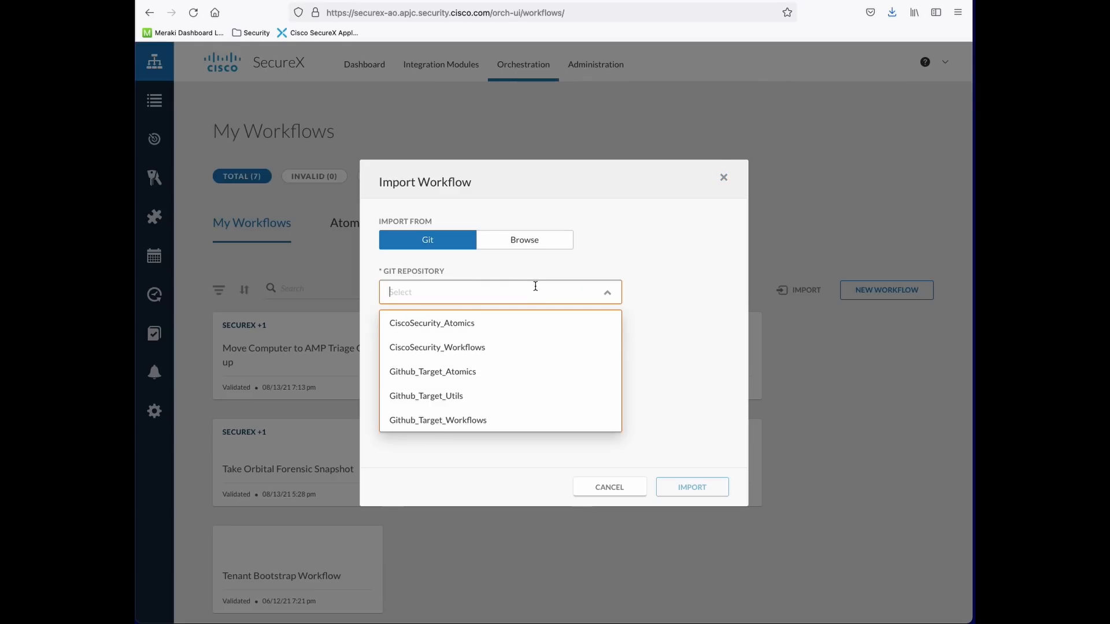
{"action": "left_click", "coordinate": [465, 422]}
{"action": "left_click", "coordinate": [453, 348]}
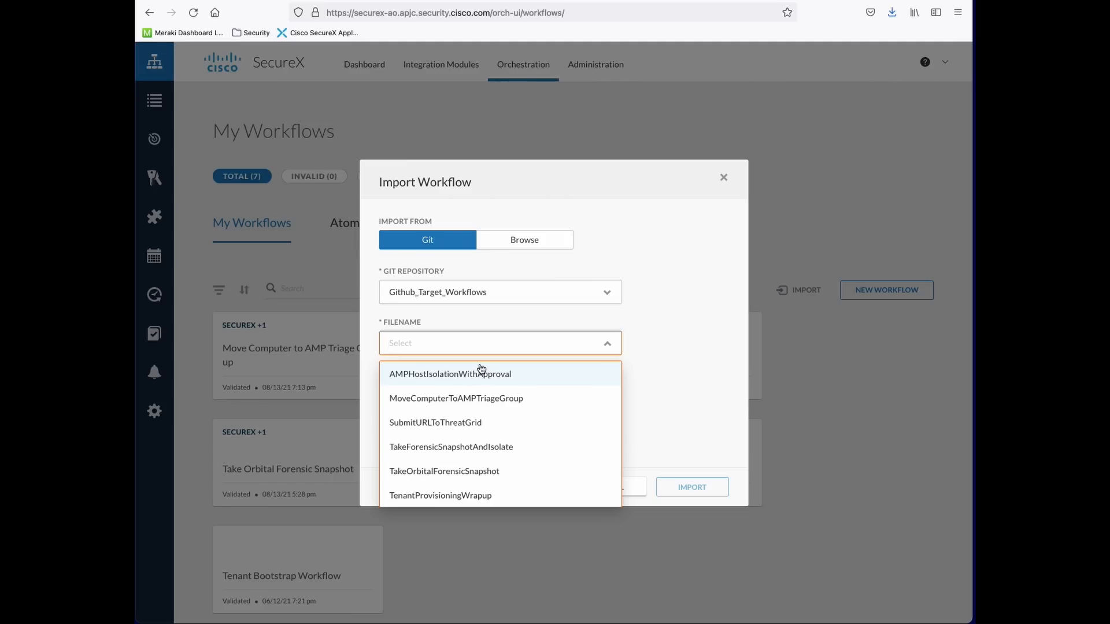
{"action": "left_click", "coordinate": [543, 375]}
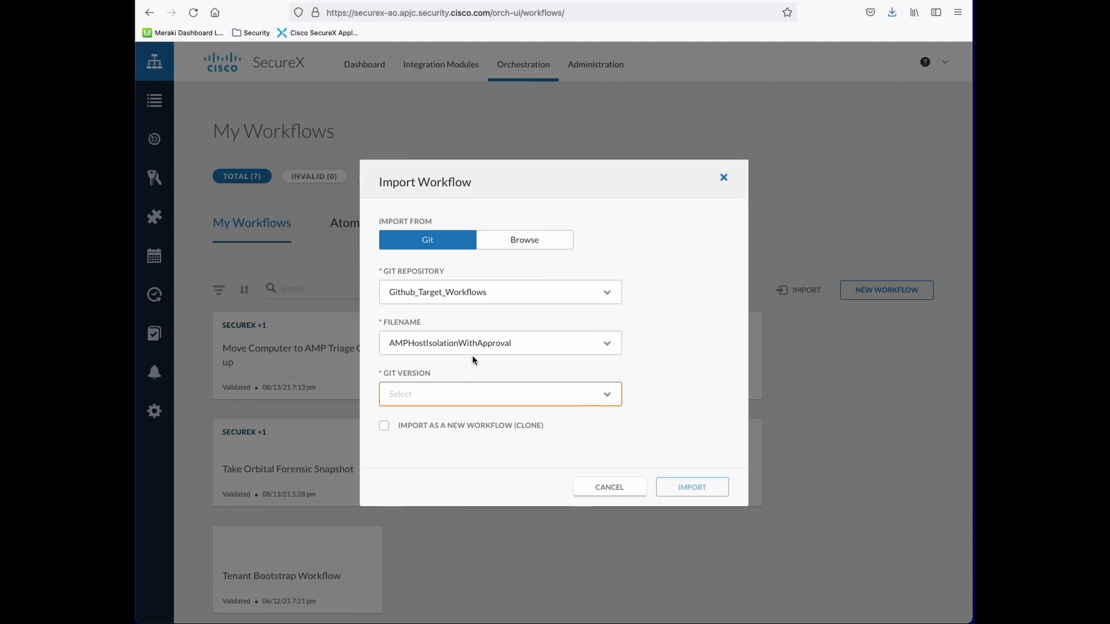
{"action": "left_click", "coordinate": [470, 392]}
{"action": "left_click", "coordinate": [471, 428]}
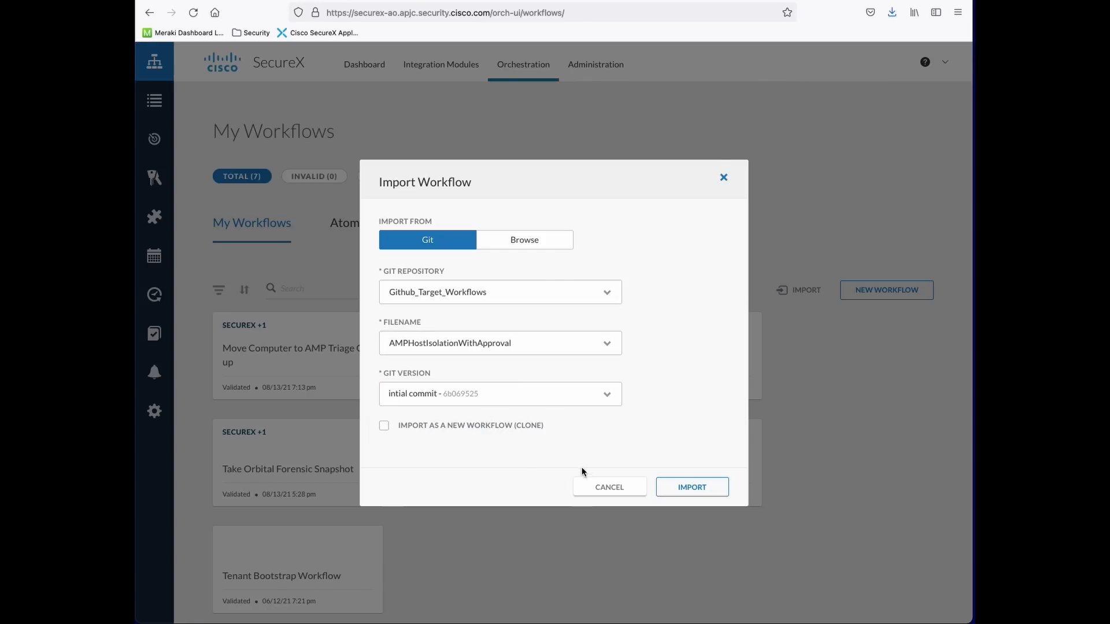
{"action": "left_click", "coordinate": [692, 486]}
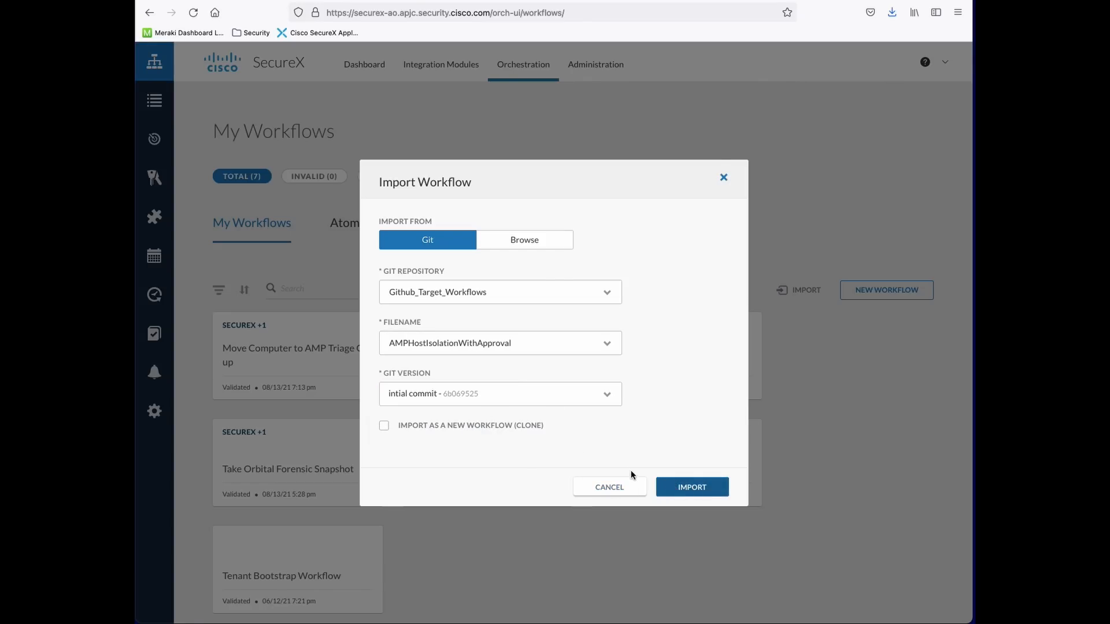
{"action": "left_click", "coordinate": [724, 179]}
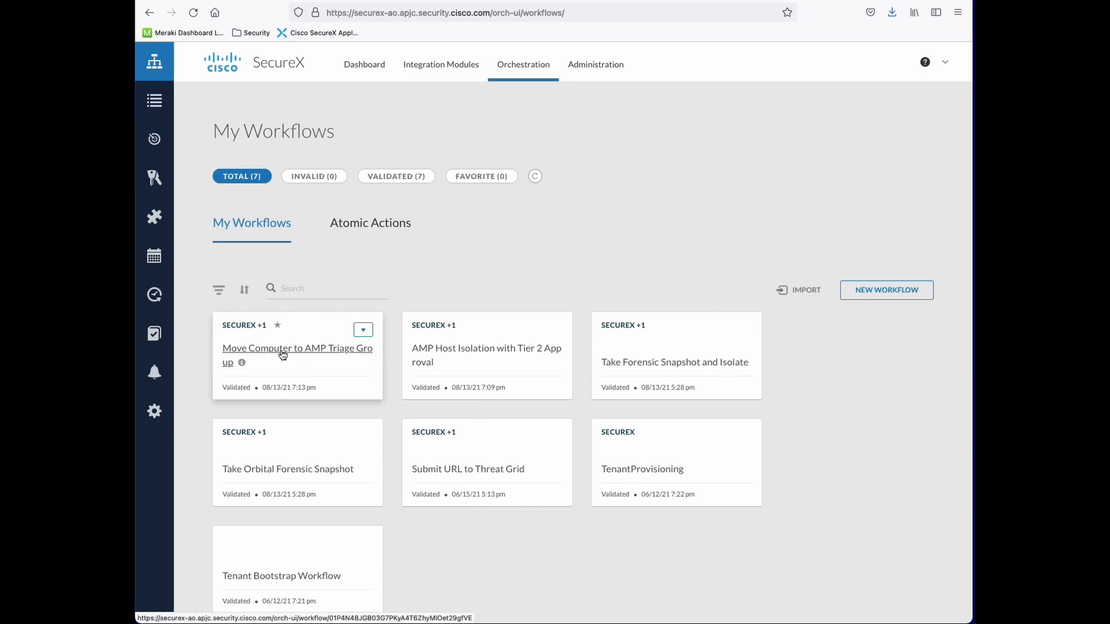
Open AMP Host Isolation with Tier 2 Approval and view its 'Is the observable an AMP GUID?' condition
{"action": "left_click", "coordinate": [463, 354]}
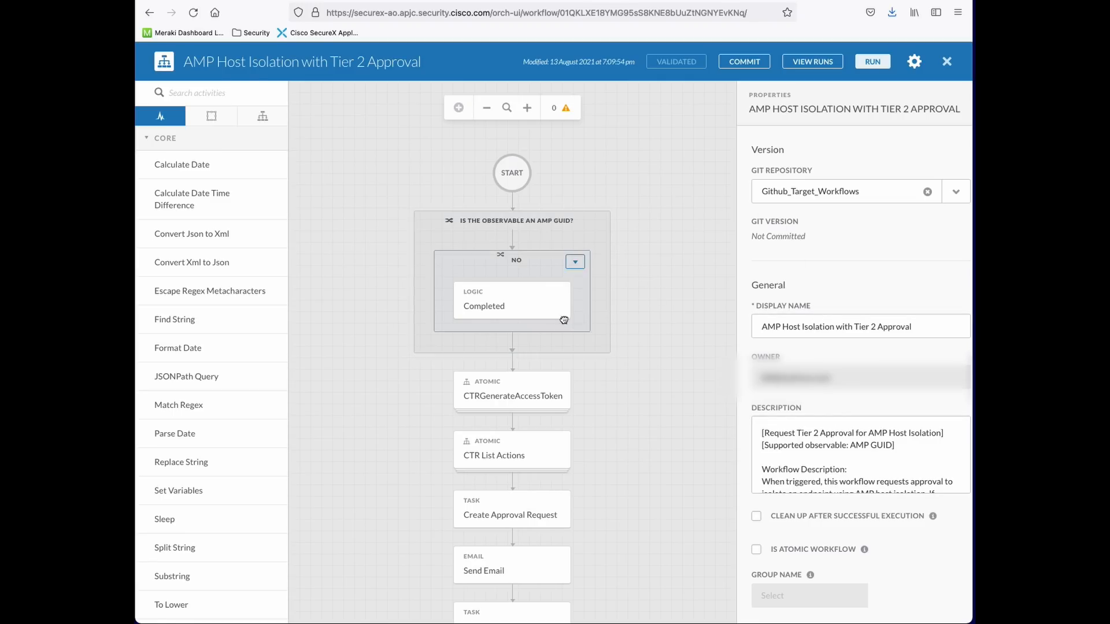
{"action": "left_click", "coordinate": [516, 225]}
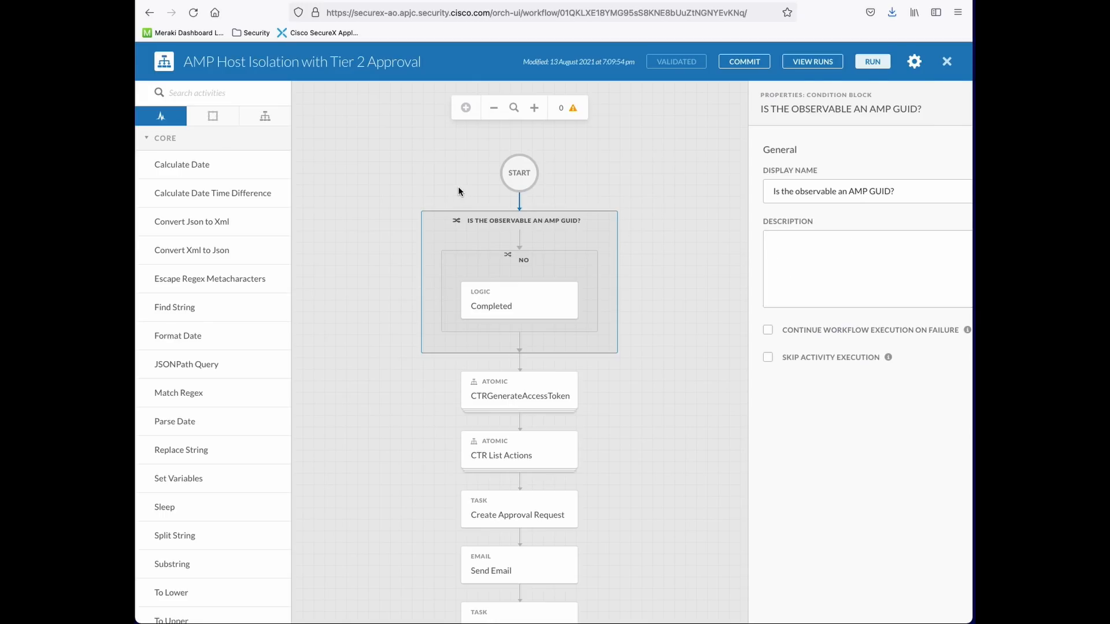
Review the Completed step's failure settings and the CTRGenerateAccessToken step's properties
{"action": "left_click", "coordinate": [528, 311]}
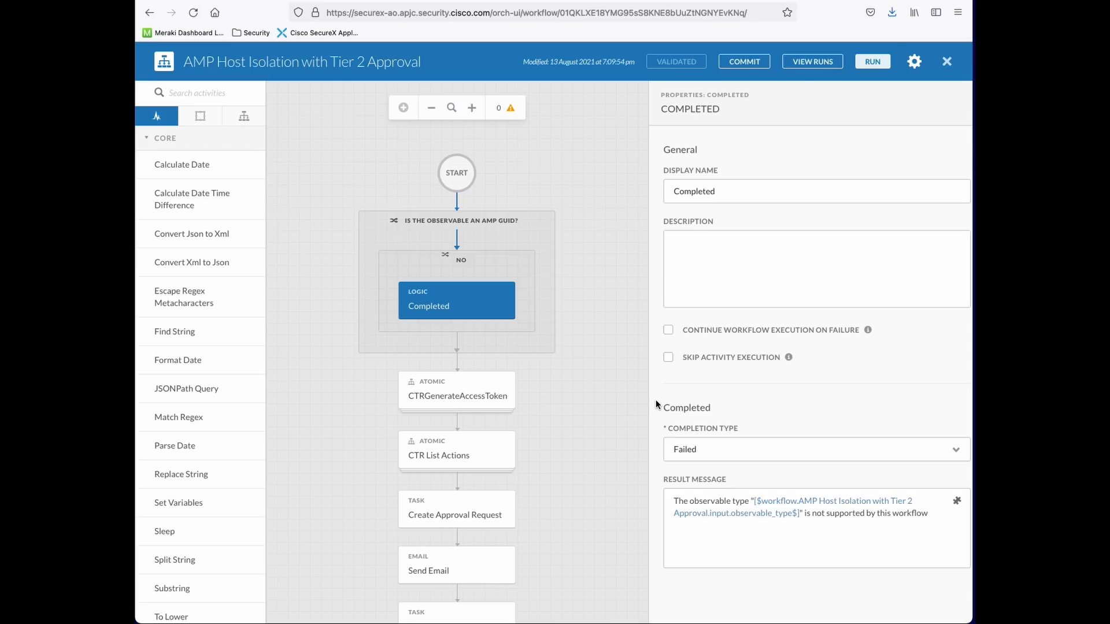
{"action": "left_click", "coordinate": [471, 395]}
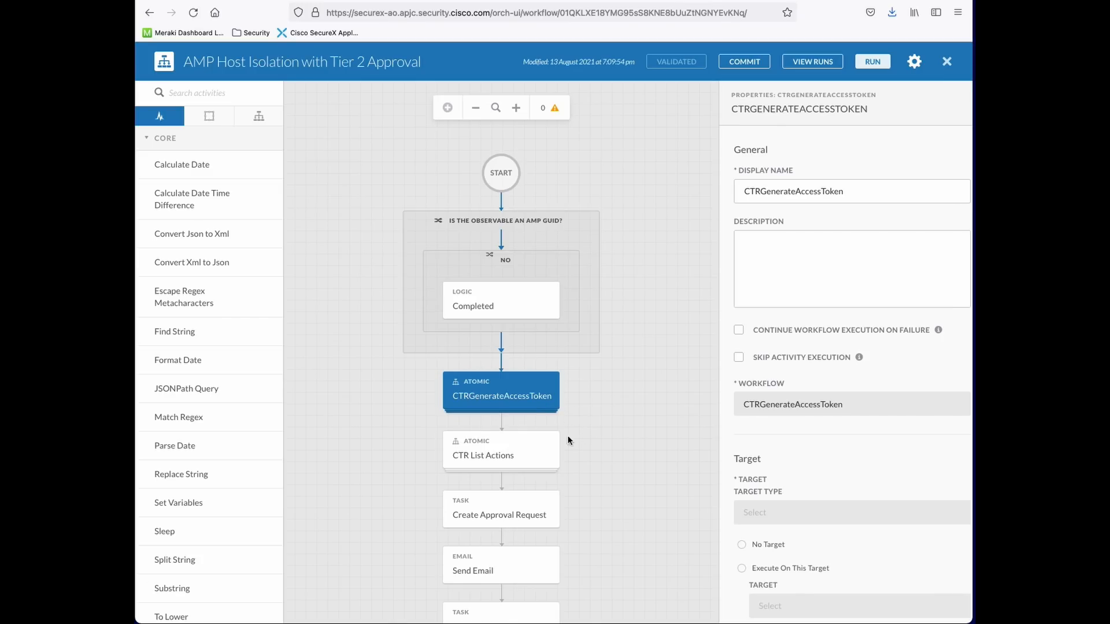
{"action": "scroll", "coordinate": [823, 469], "scroll_direction": "down", "scroll_amount": 10}
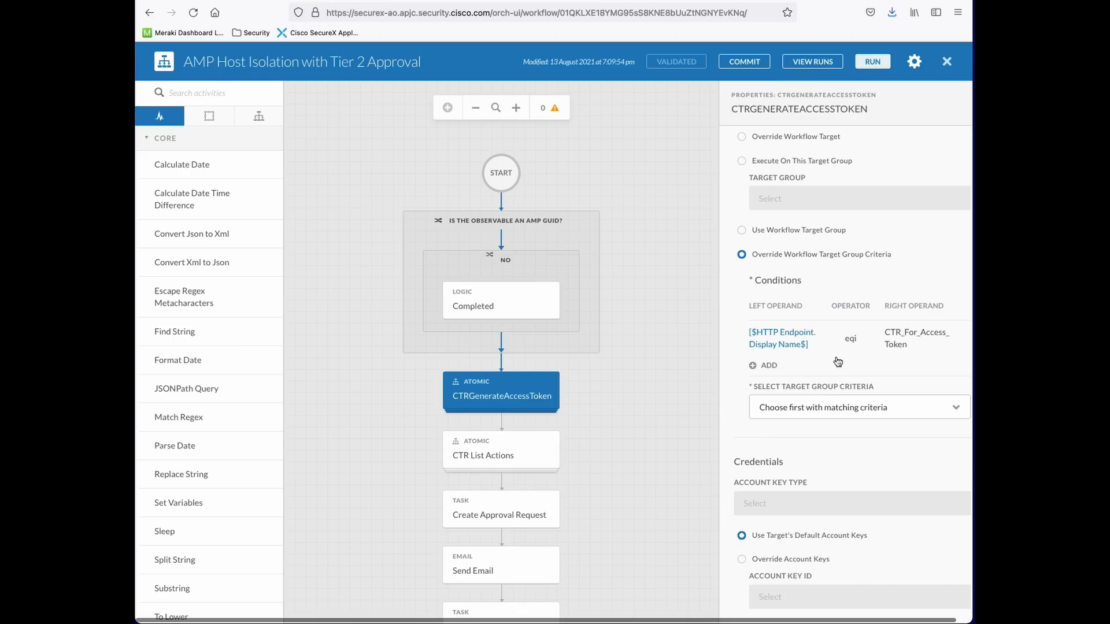
Review CTR List Actions' Observable Type and Observable Value inputs, then the Create Approval Request step
{"action": "left_click", "coordinate": [508, 454]}
{"action": "scroll", "coordinate": [779, 449], "scroll_direction": "down", "scroll_amount": 4}
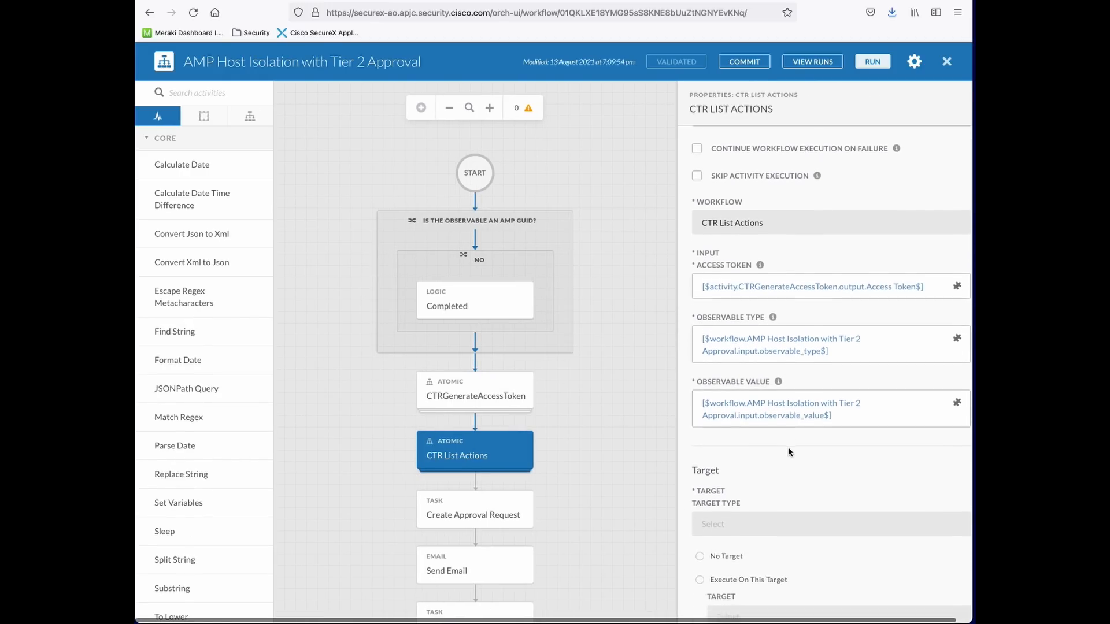
{"action": "left_click_drag", "start_coordinate": [842, 331], "coordinate": [689, 318]}
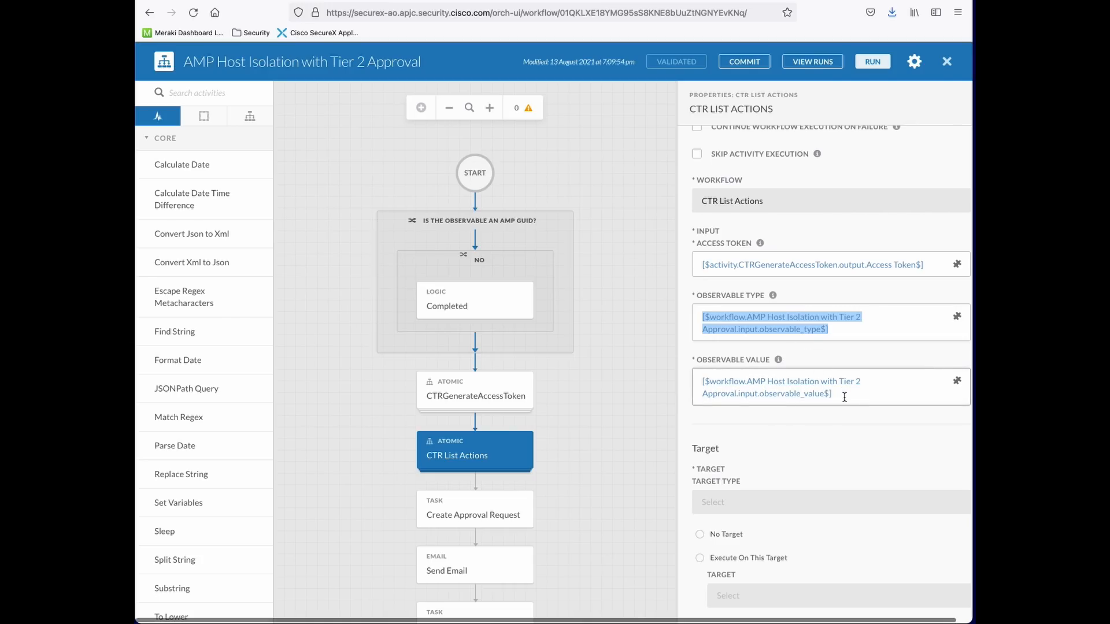
{"action": "left_click_drag", "start_coordinate": [844, 394], "coordinate": [652, 381]}
{"action": "scroll", "coordinate": [754, 421], "scroll_direction": "down", "scroll_amount": 2}
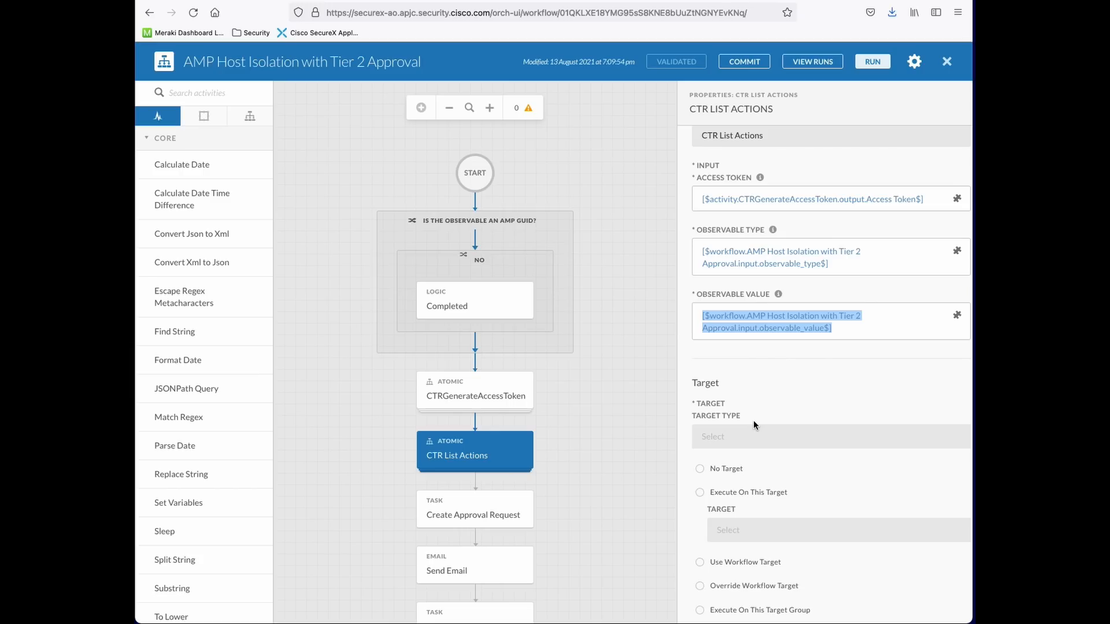
{"action": "scroll", "coordinate": [754, 421], "scroll_direction": "down", "scroll_amount": 6}
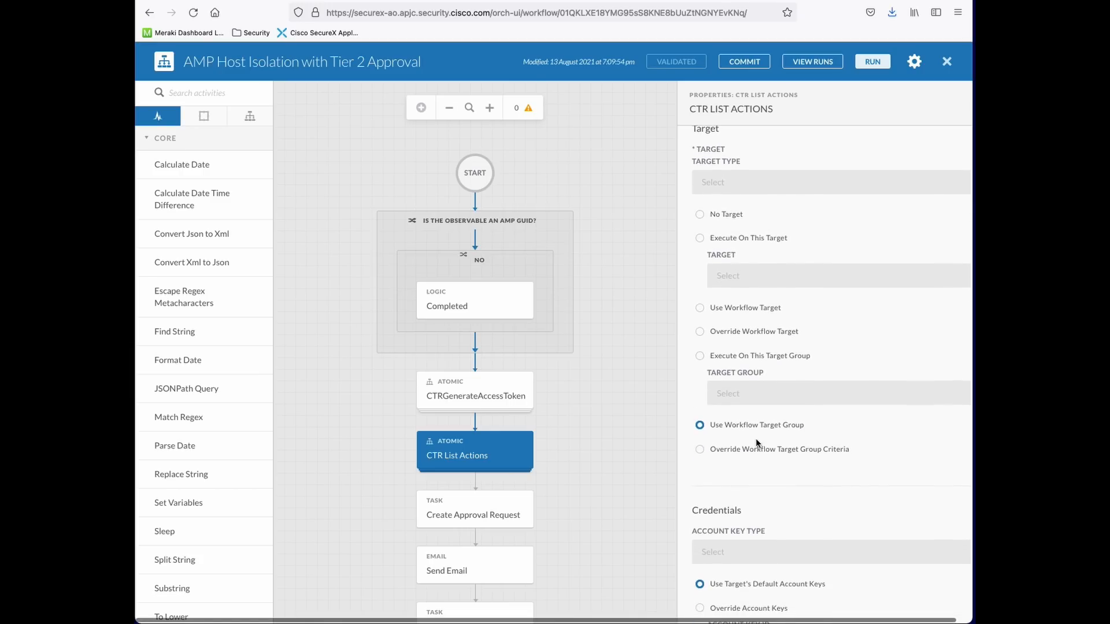
{"action": "scroll", "coordinate": [755, 438], "scroll_direction": "down", "scroll_amount": 1}
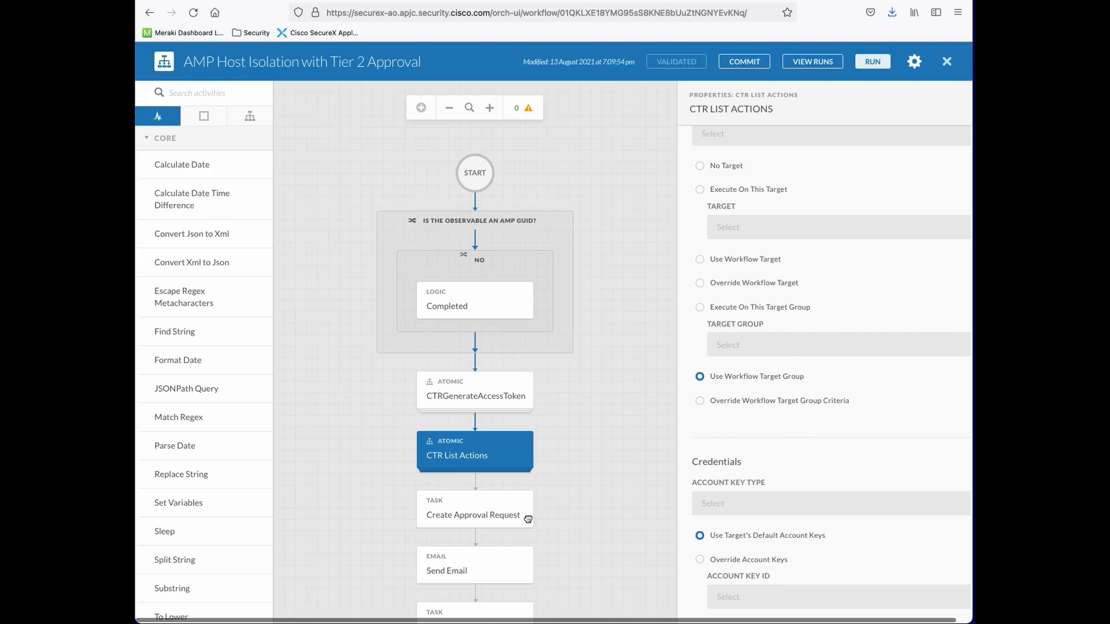
{"action": "left_click", "coordinate": [464, 514]}
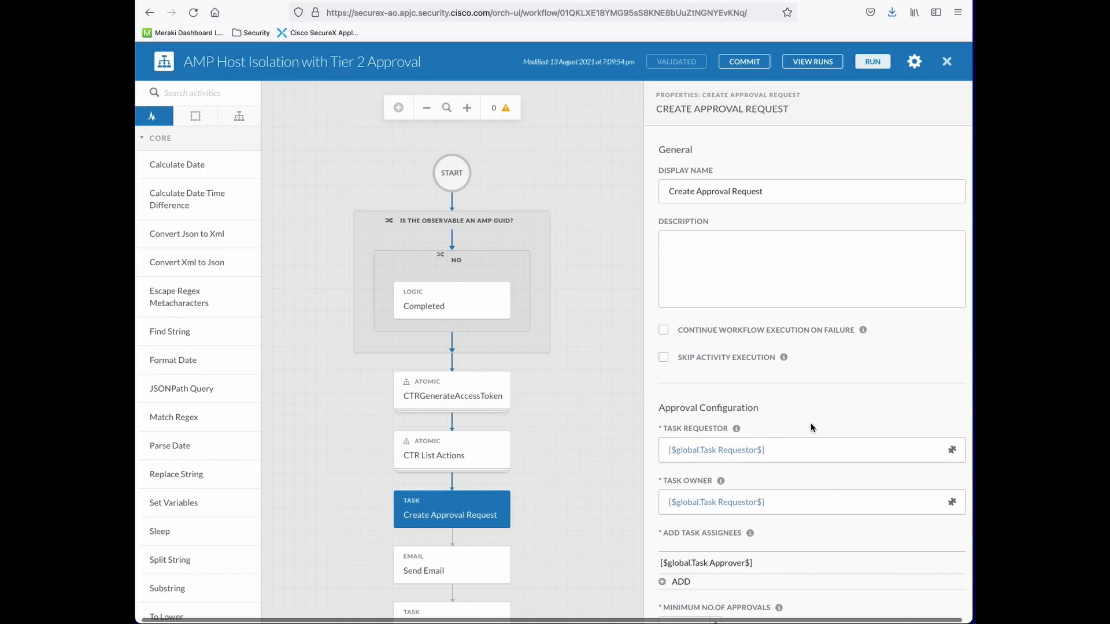
Review the Create Approval Request step's Task Requestor, Task Owner and Assignees fields
{"action": "scroll", "coordinate": [811, 426], "scroll_direction": "down", "scroll_amount": 4}
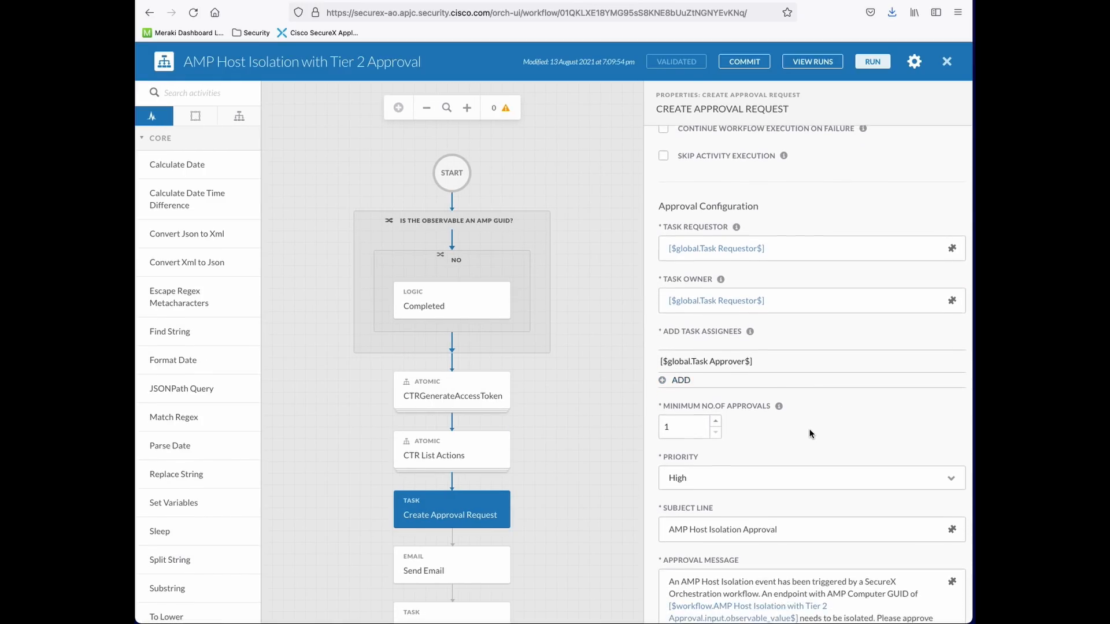
{"action": "scroll", "coordinate": [804, 434], "scroll_direction": "up", "scroll_amount": 3}
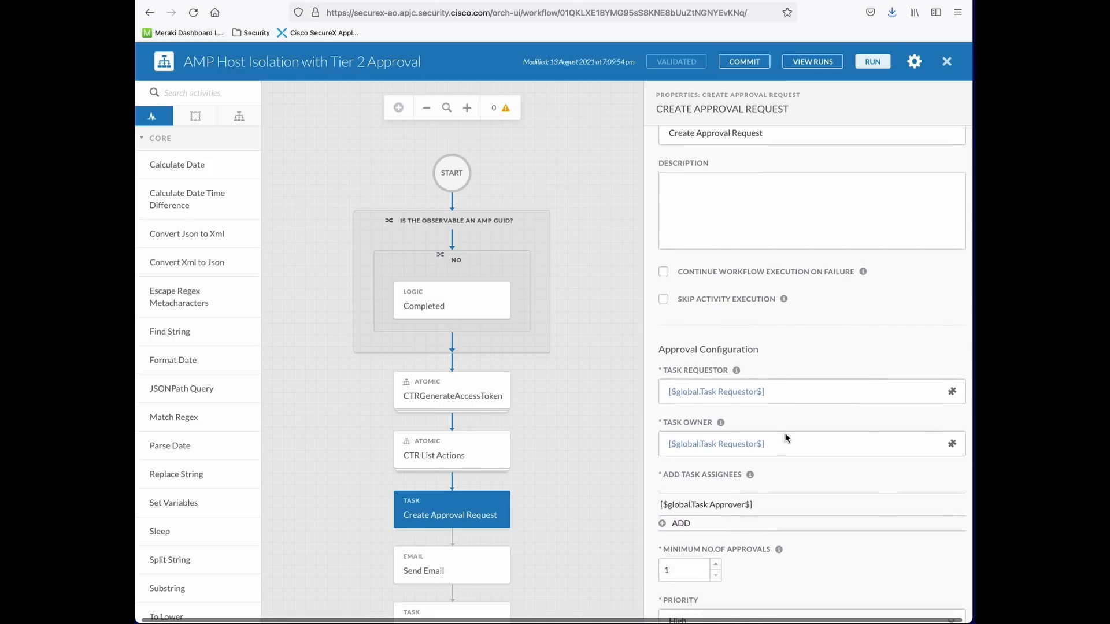
{"action": "scroll", "coordinate": [786, 438], "scroll_direction": "up", "scroll_amount": 2}
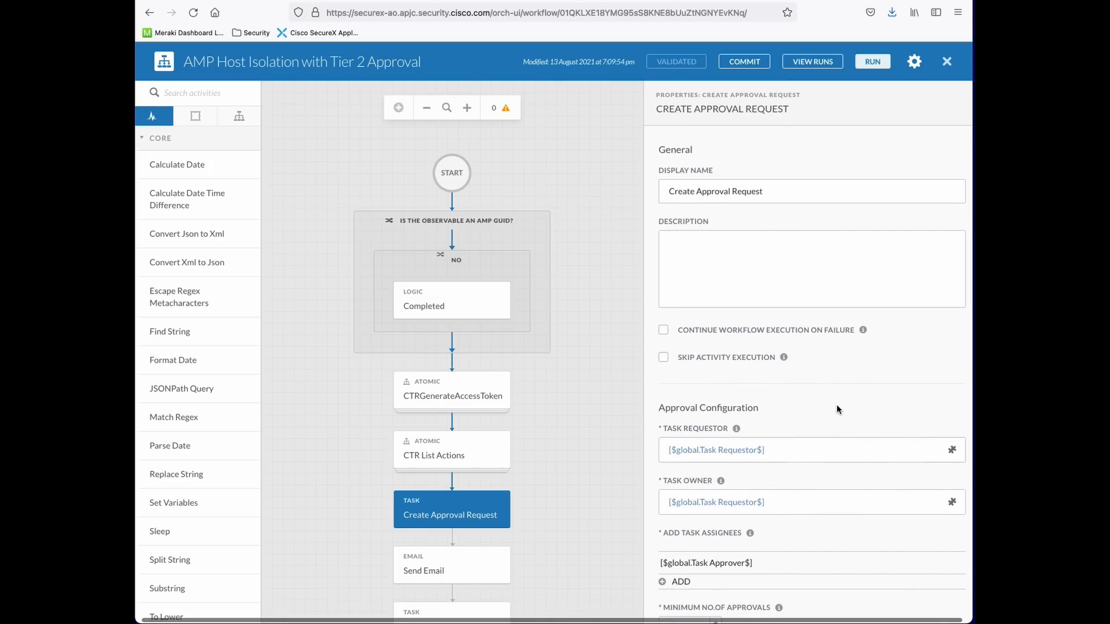
{"action": "scroll", "coordinate": [836, 406], "scroll_direction": "down", "scroll_amount": 2}
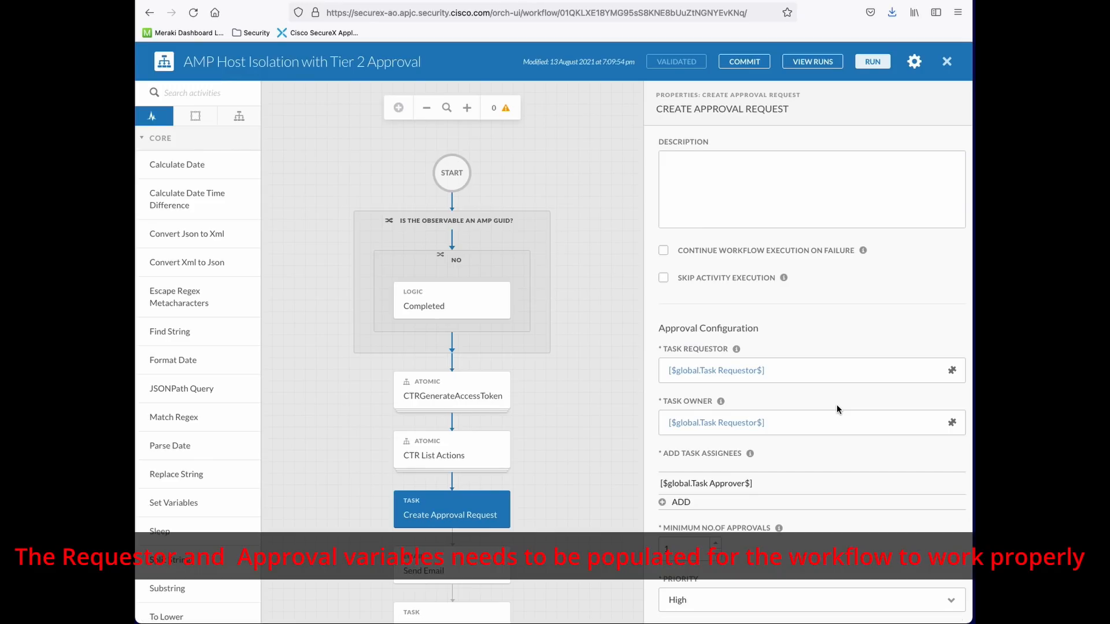
{"action": "scroll", "coordinate": [795, 421], "scroll_direction": "down", "scroll_amount": 1}
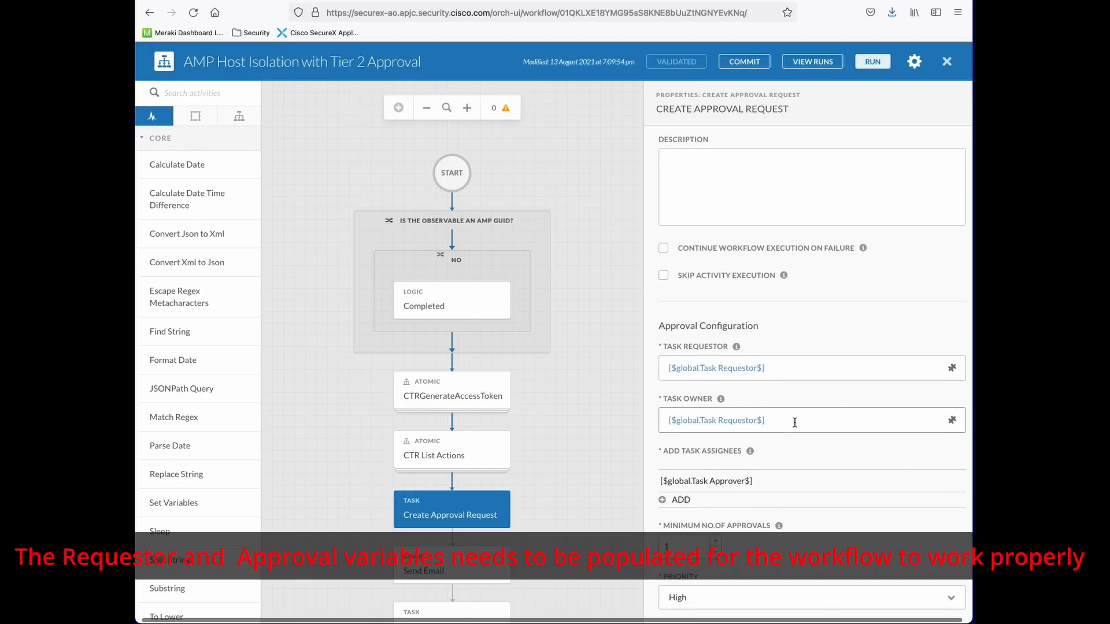
{"action": "scroll", "coordinate": [794, 422], "scroll_direction": "left", "scroll_amount": 1}
{"action": "scroll", "coordinate": [795, 430], "scroll_direction": "down", "scroll_amount": 2}
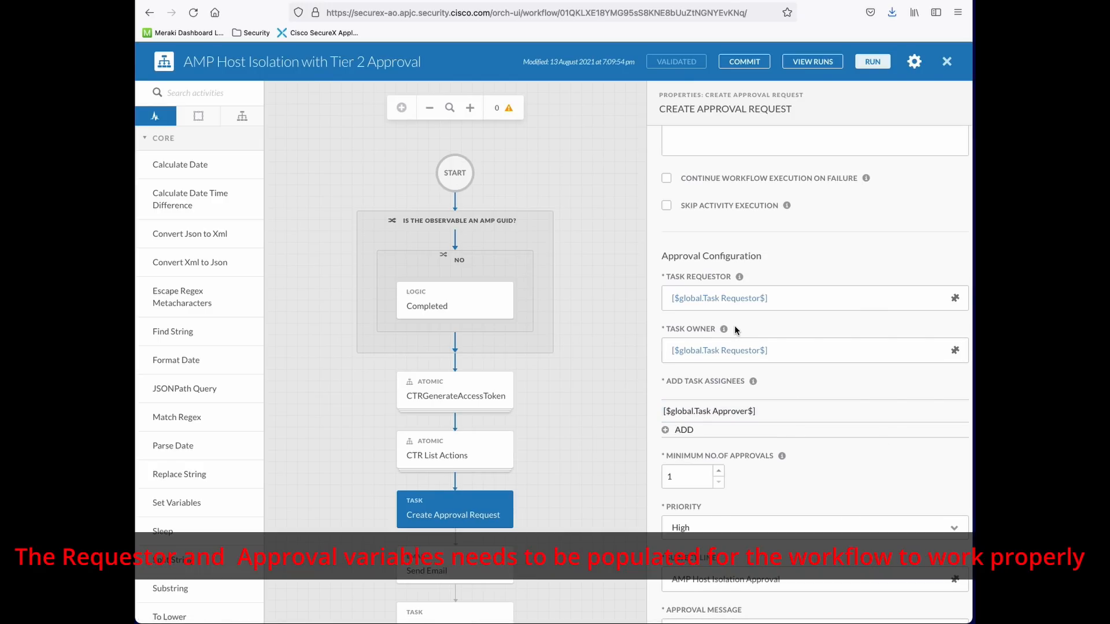
Check its Approve/Reject choices, 4-hour due date and 12-hour expiration
{"action": "left_click_drag", "start_coordinate": [666, 313], "coordinate": [761, 315]}
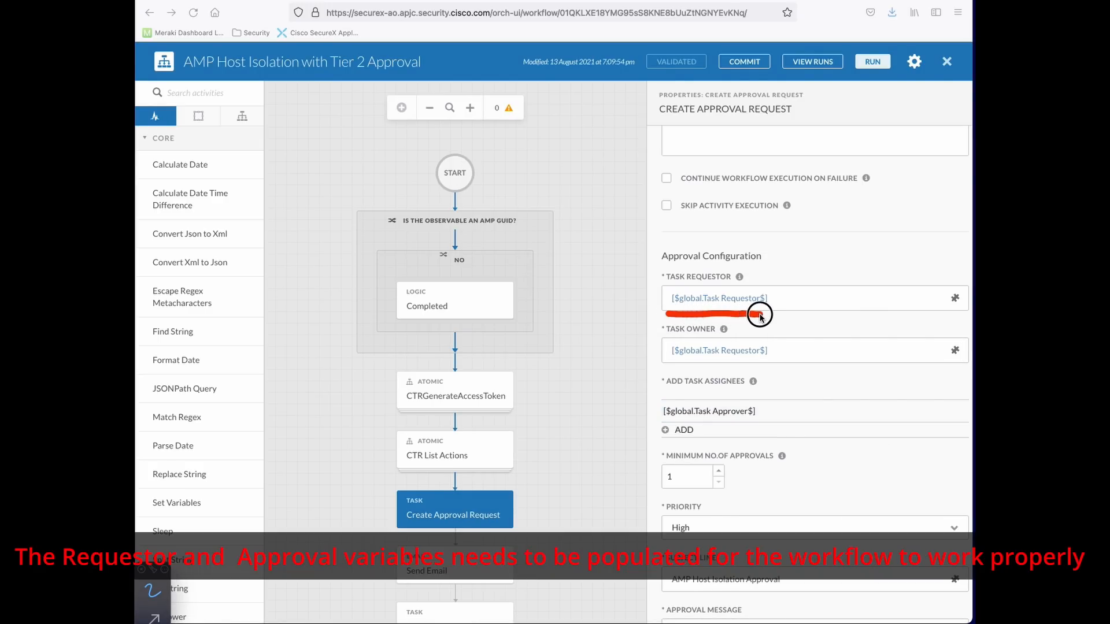
{"action": "left_click_drag", "start_coordinate": [665, 368], "coordinate": [788, 369]}
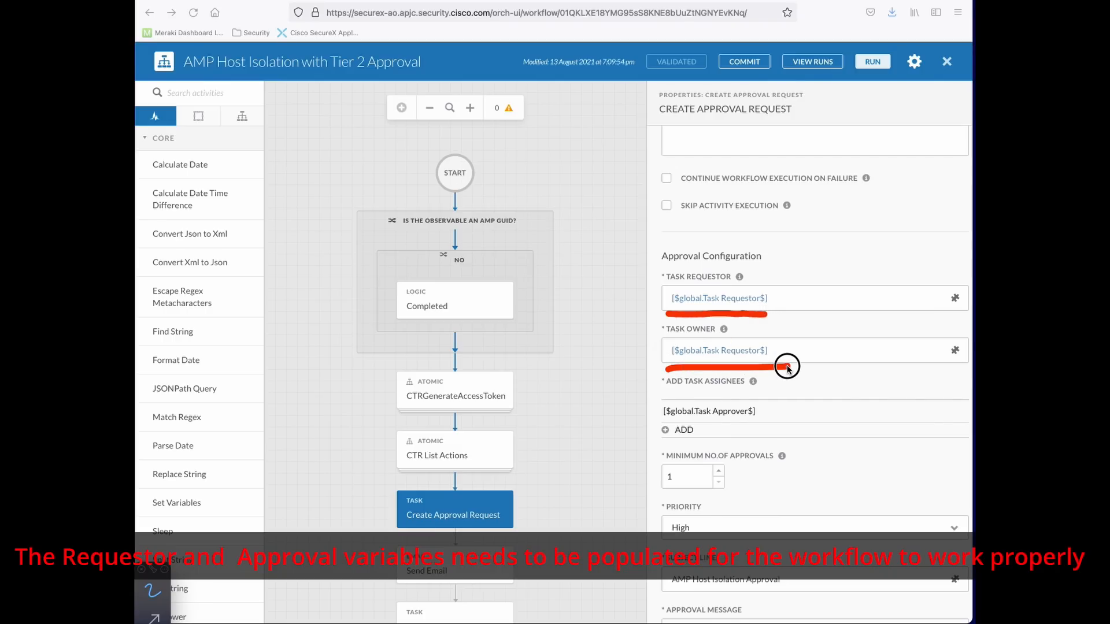
{"action": "left_click_drag", "start_coordinate": [662, 422], "coordinate": [760, 423]}
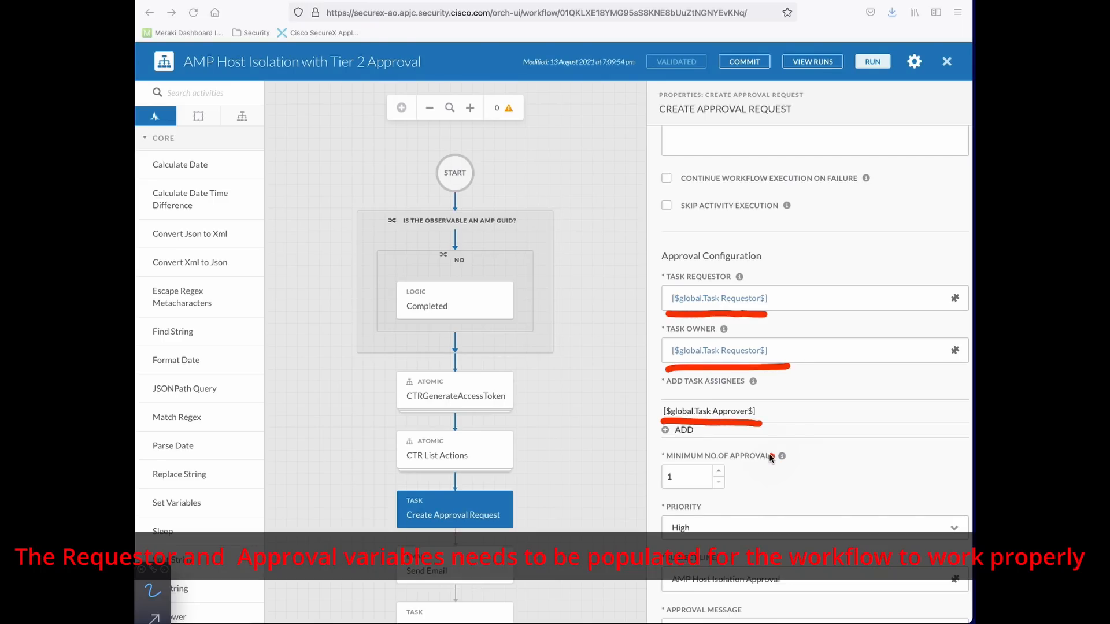
{"action": "left_click_drag", "start_coordinate": [749, 431], "coordinate": [753, 431]}
{"action": "right_click", "coordinate": [752, 431]}
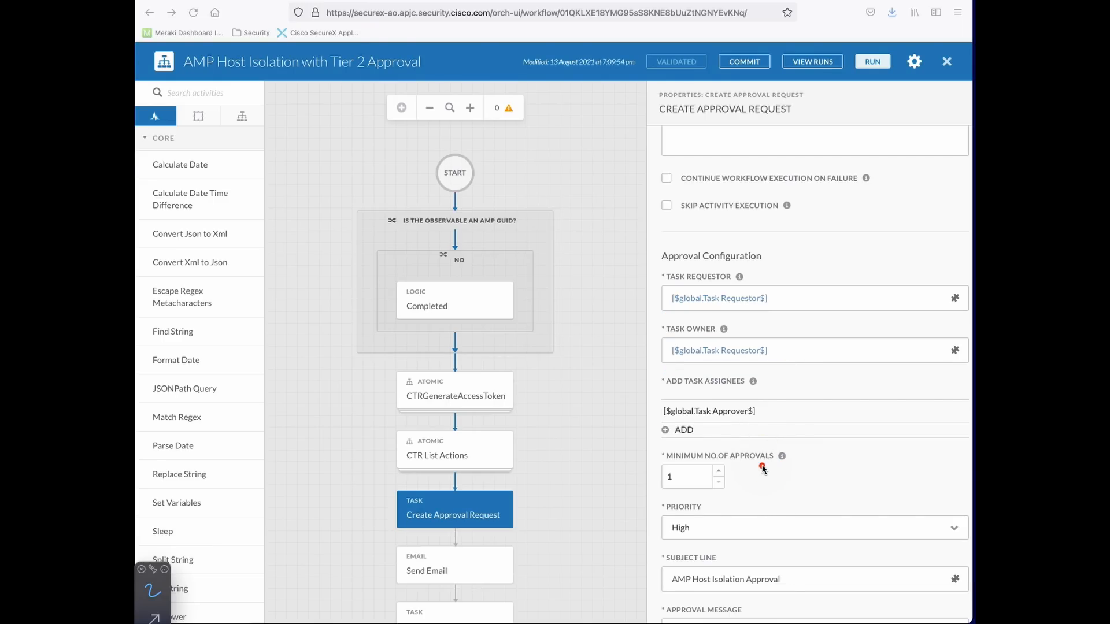
{"action": "scroll", "coordinate": [762, 467], "scroll_direction": "down", "scroll_amount": 3}
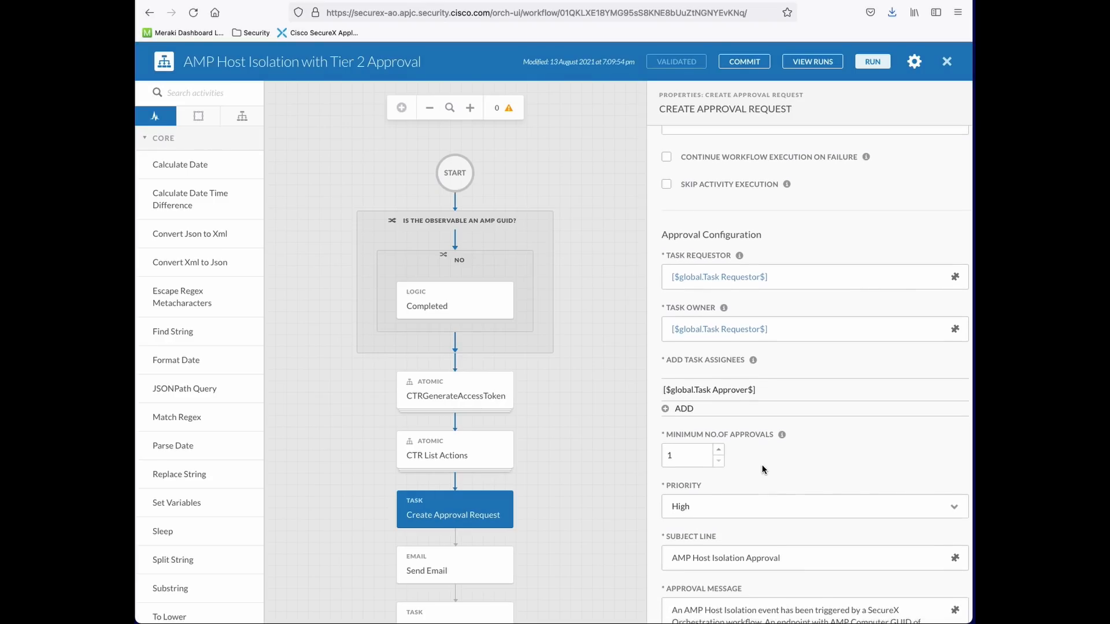
{"action": "scroll", "coordinate": [761, 466], "scroll_direction": "down", "scroll_amount": 5}
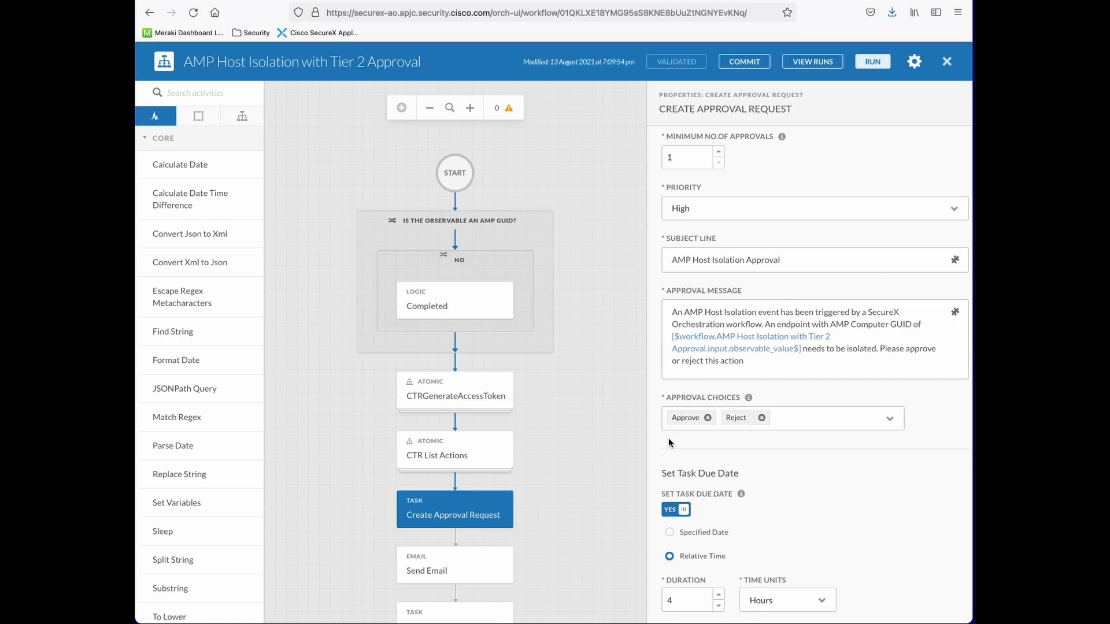
{"action": "scroll", "coordinate": [750, 438], "scroll_direction": "down", "scroll_amount": 3}
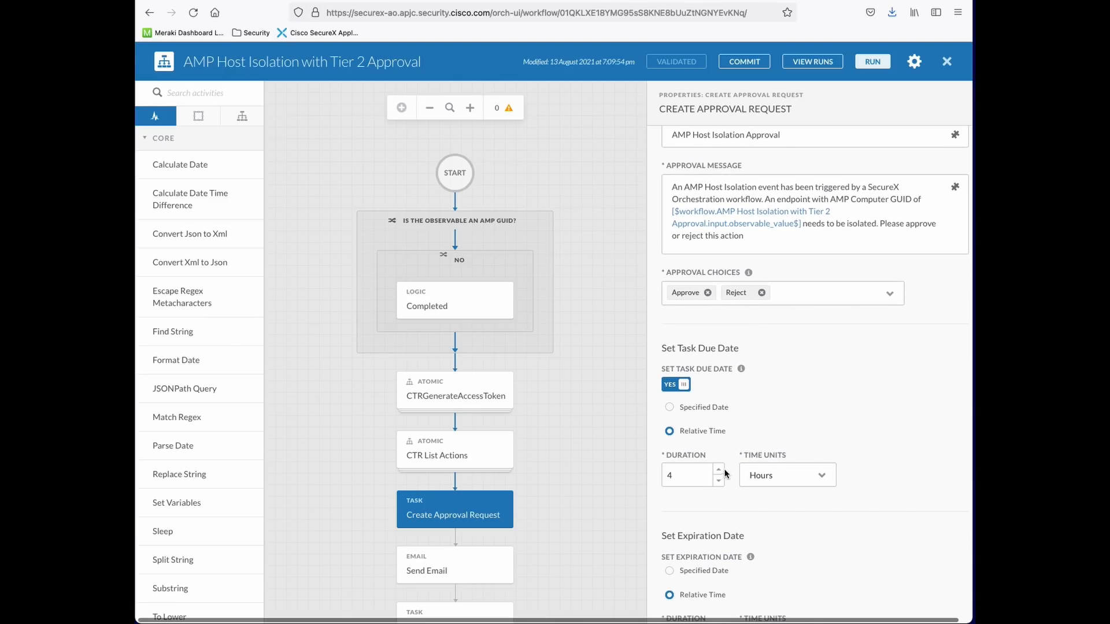
{"action": "scroll", "coordinate": [726, 467], "scroll_direction": "down", "scroll_amount": 2}
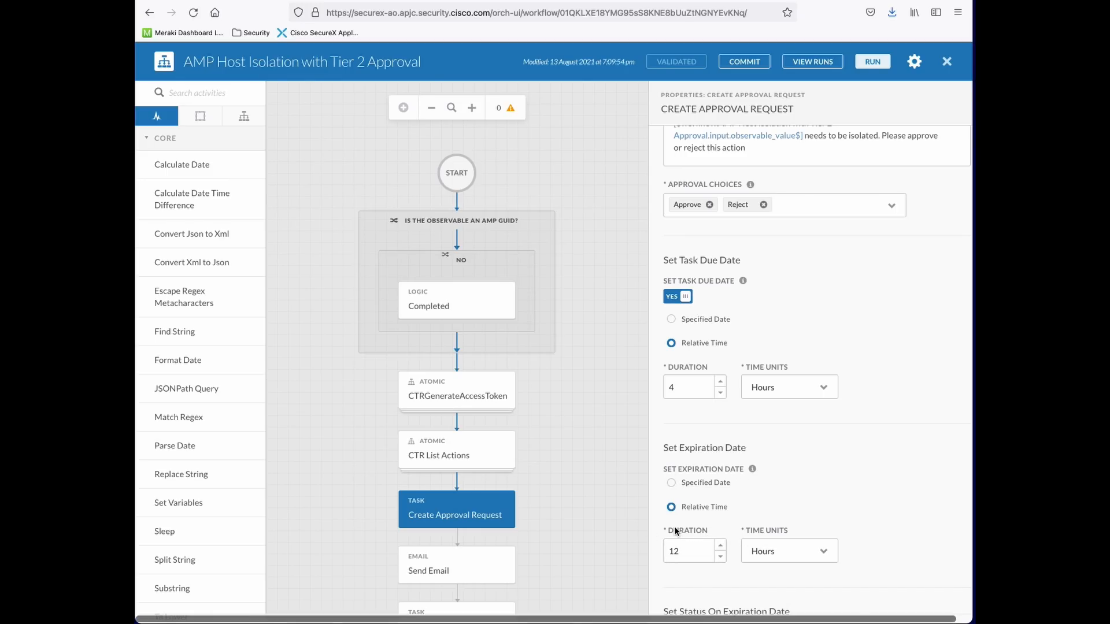
{"action": "scroll", "coordinate": [660, 491], "scroll_direction": "down", "scroll_amount": 1}
{"action": "scroll", "coordinate": [612, 504], "scroll_direction": "down", "scroll_amount": 2}
{"action": "scroll", "coordinate": [611, 501], "scroll_direction": "down", "scroll_amount": 2}
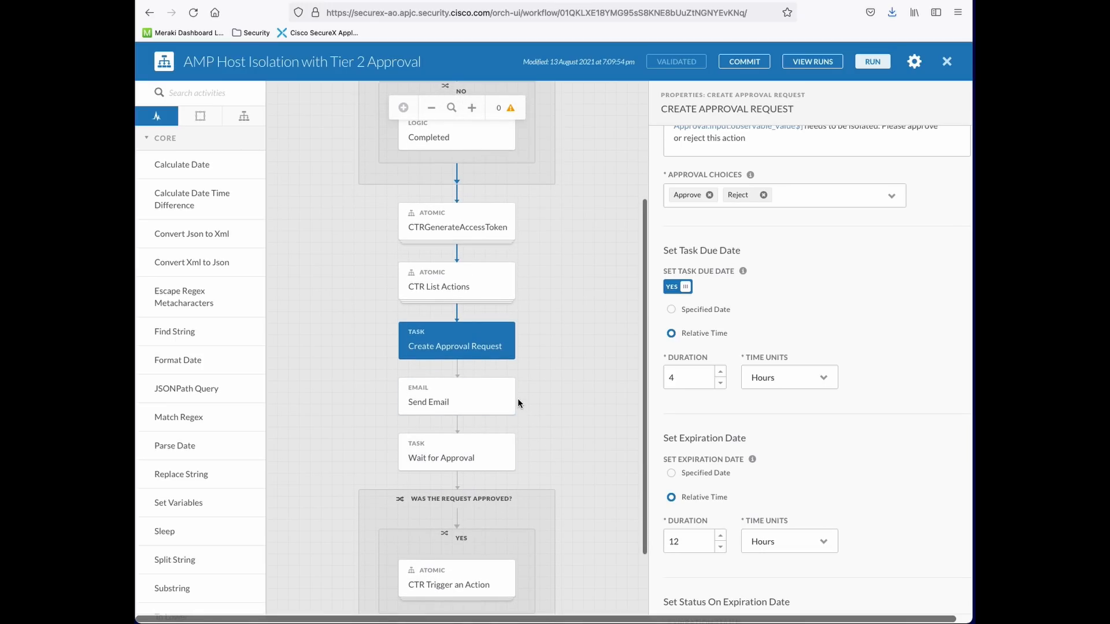
Delete the recipient address from the Send Email step's To field, leaving 1 warning
{"action": "mouse_move", "coordinate": [483, 403]}
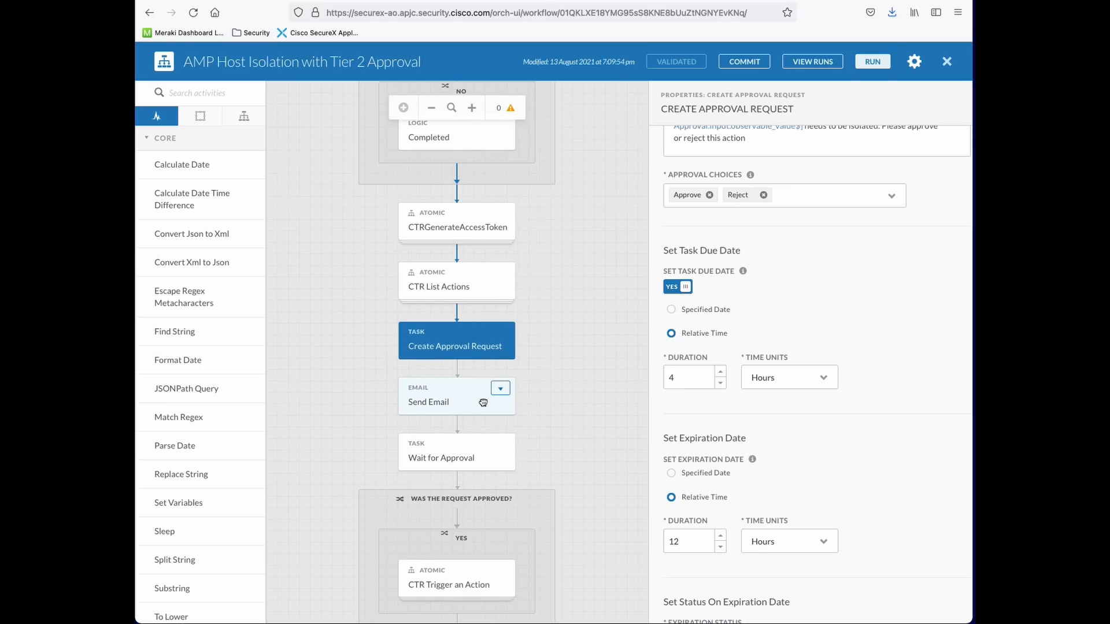
{"action": "left_click", "coordinate": [482, 403]}
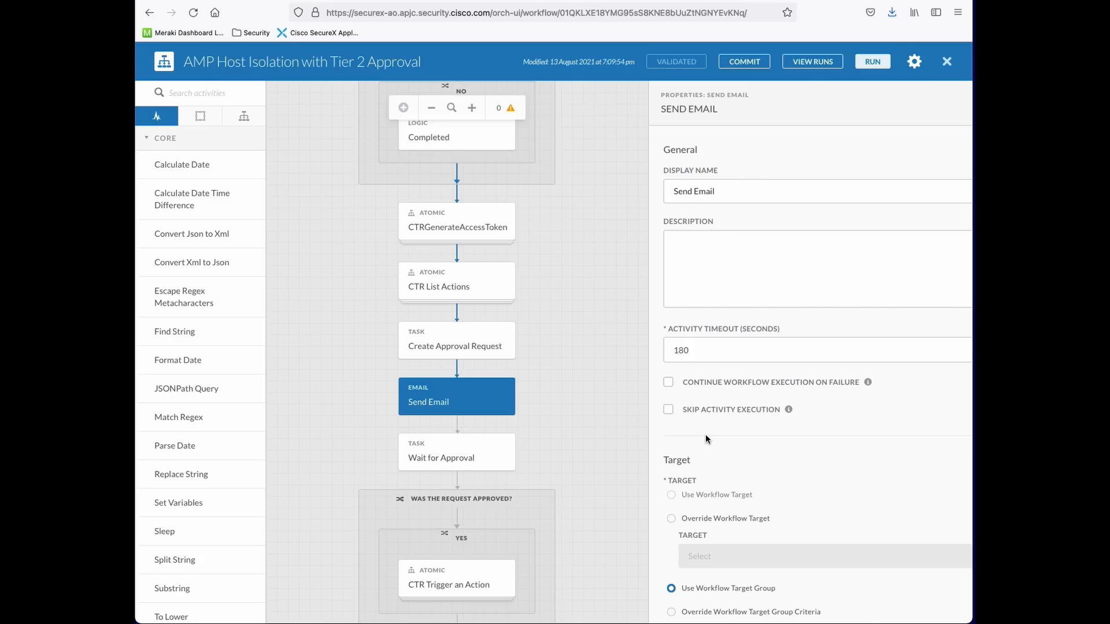
{"action": "scroll", "coordinate": [773, 435], "scroll_direction": "down", "scroll_amount": 7}
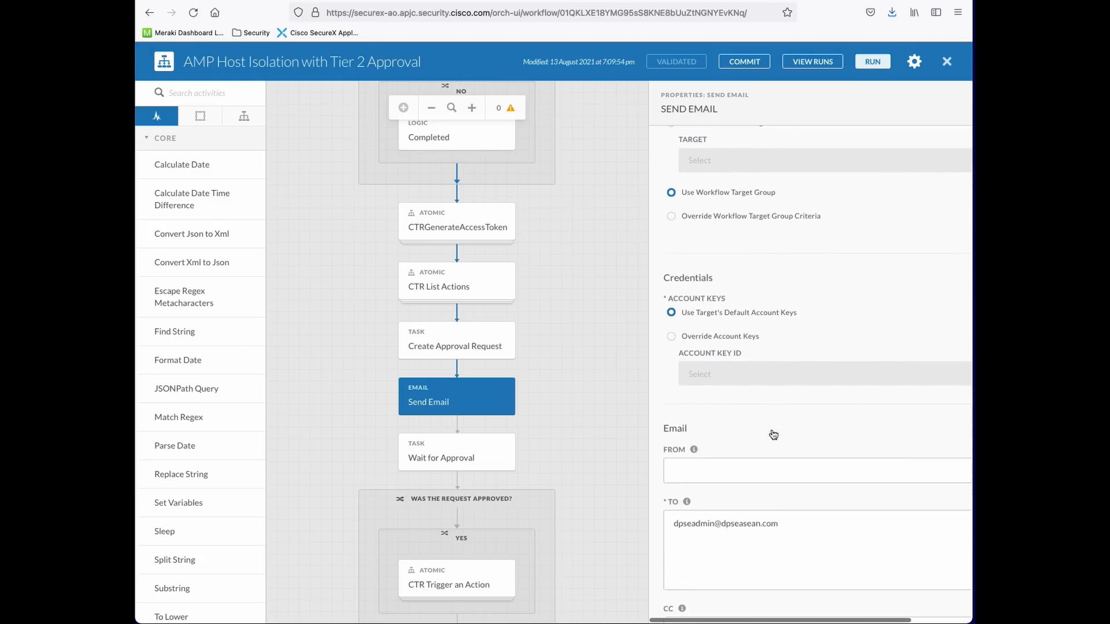
{"action": "scroll", "coordinate": [773, 435], "scroll_direction": "down", "scroll_amount": 6}
{"action": "scroll", "coordinate": [828, 308], "scroll_direction": "up", "scroll_amount": 2}
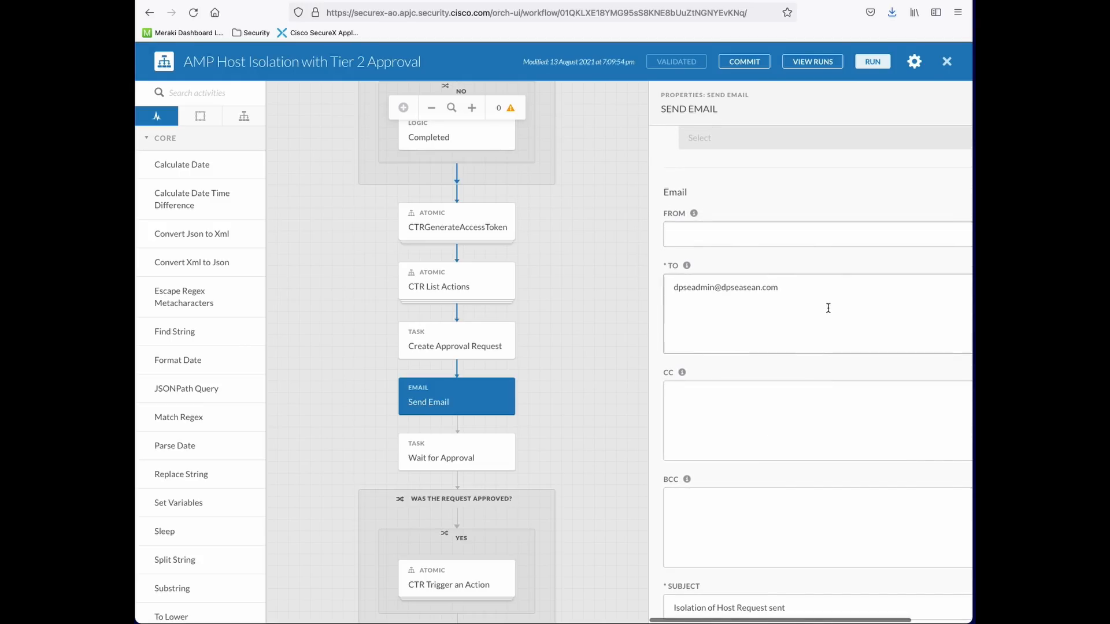
{"action": "left_click_drag", "start_coordinate": [858, 287], "coordinate": [652, 284]}
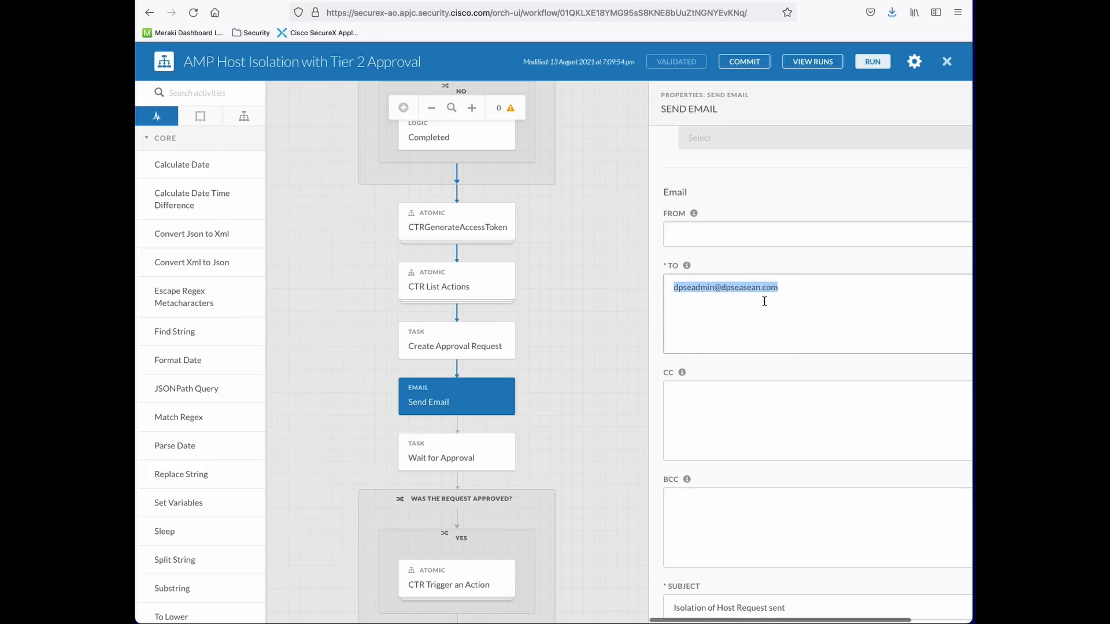
{"action": "key", "text": "BackSpace"}
{"action": "scroll", "coordinate": [797, 232], "scroll_direction": "up", "scroll_amount": 10}
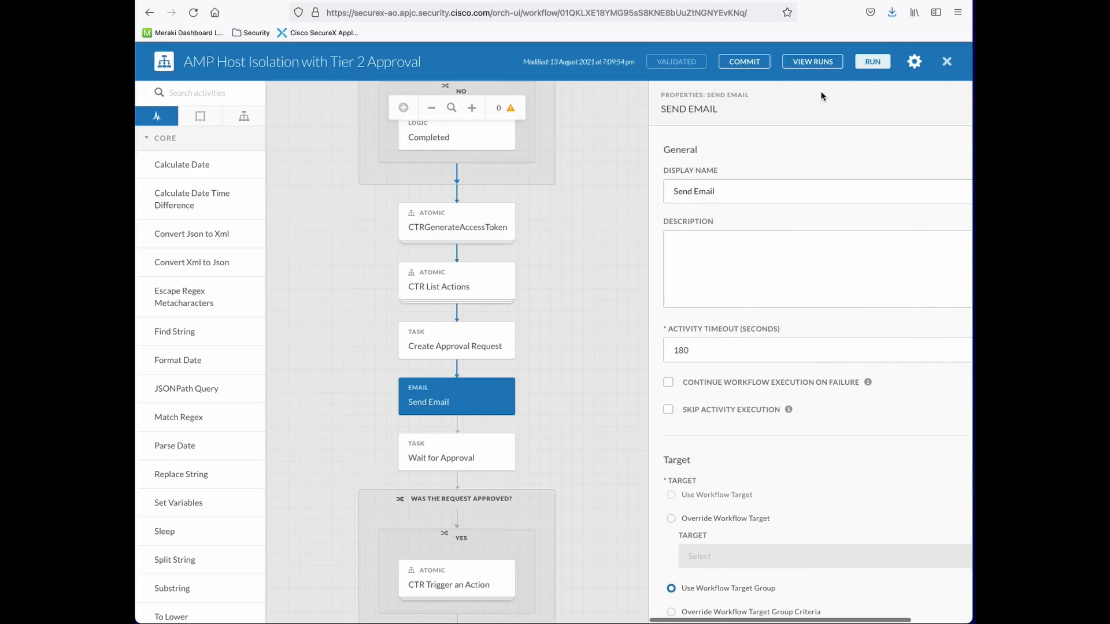
{"action": "left_click", "coordinate": [742, 239]}
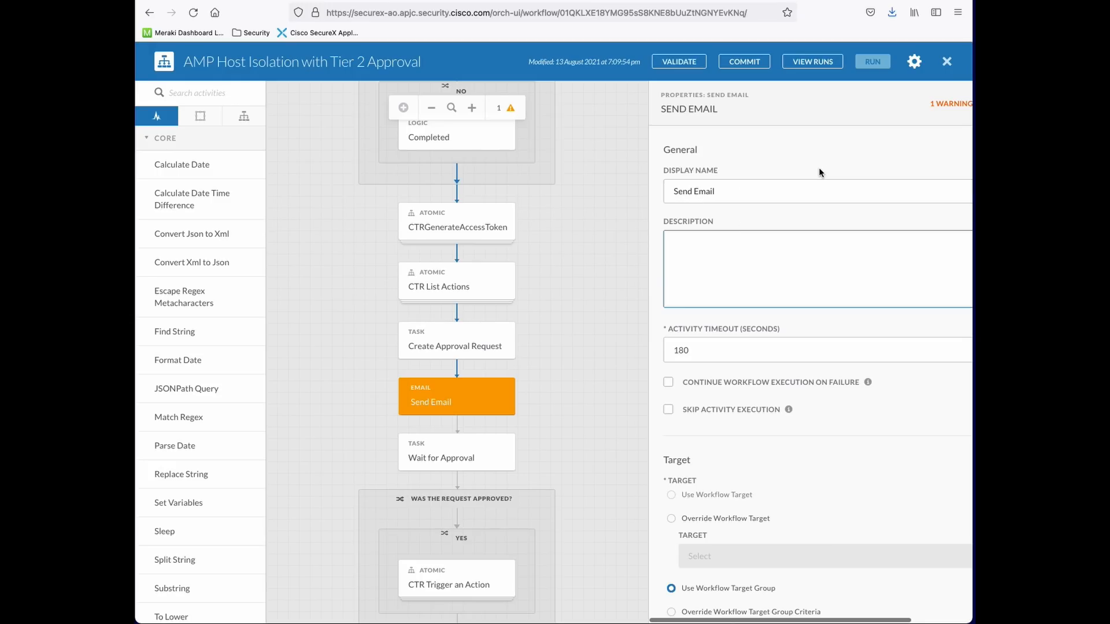
Keep the To field empty and validate, getting an error naming Send Email as invalid
{"action": "left_click", "coordinate": [947, 108]}
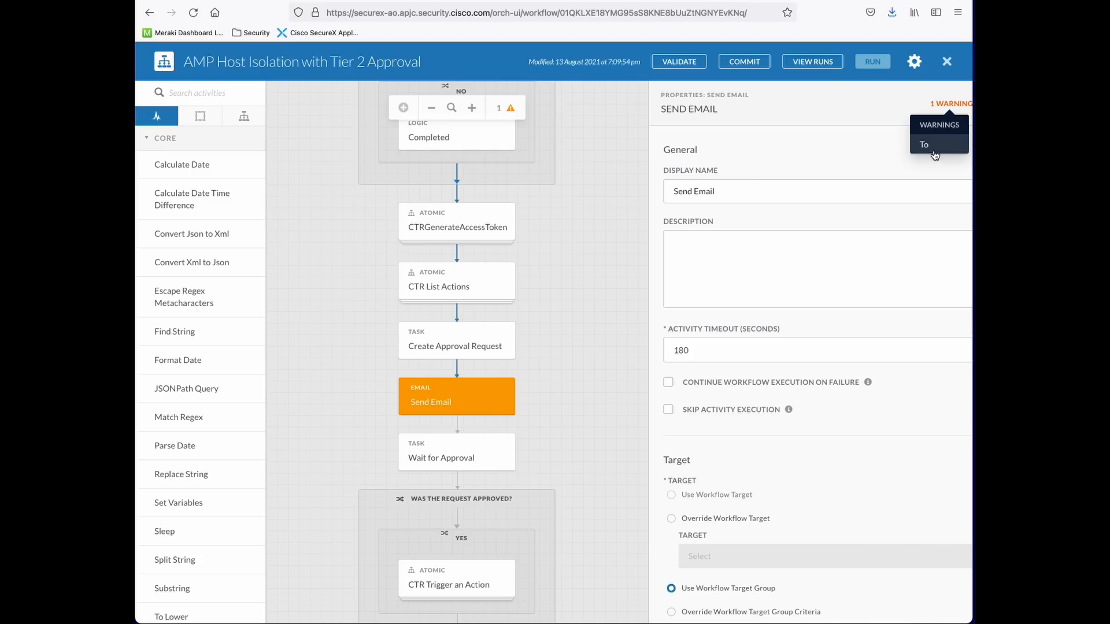
{"action": "scroll", "coordinate": [859, 350], "scroll_direction": "down", "scroll_amount": 8}
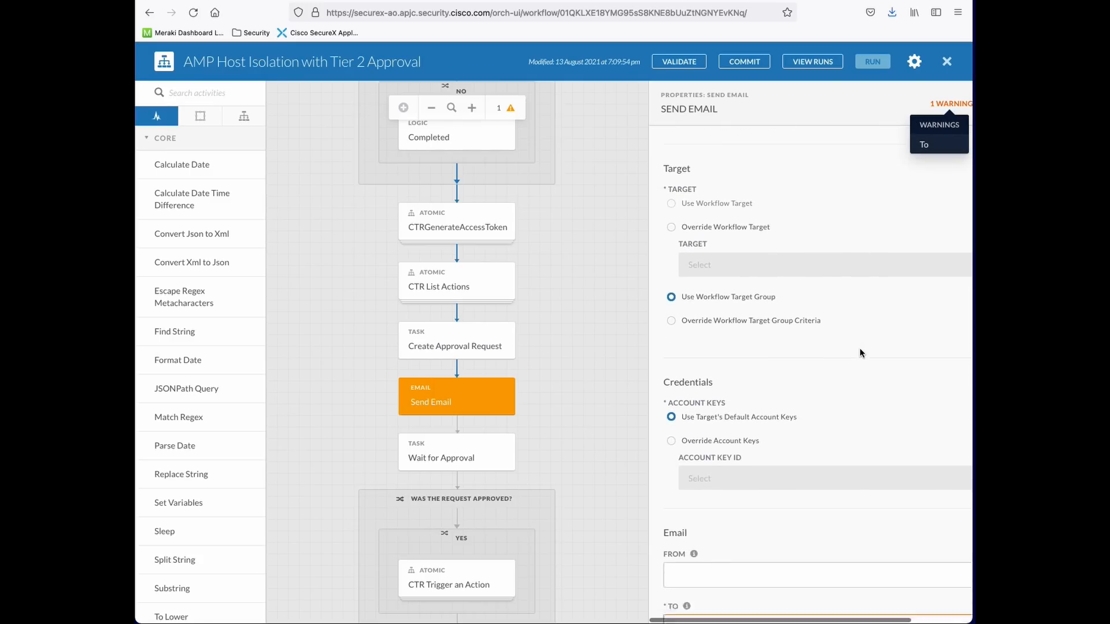
{"action": "scroll", "coordinate": [858, 348], "scroll_direction": "down", "scroll_amount": 4}
{"action": "scroll", "coordinate": [781, 279], "scroll_direction": "up", "scroll_amount": 1}
{"action": "left_click", "coordinate": [726, 197]}
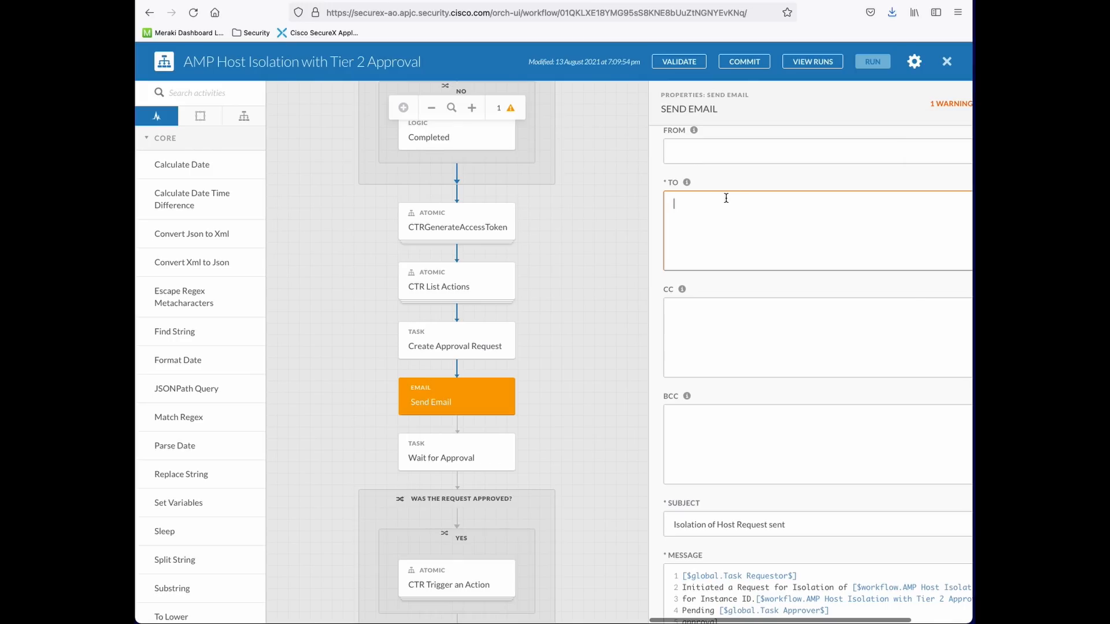
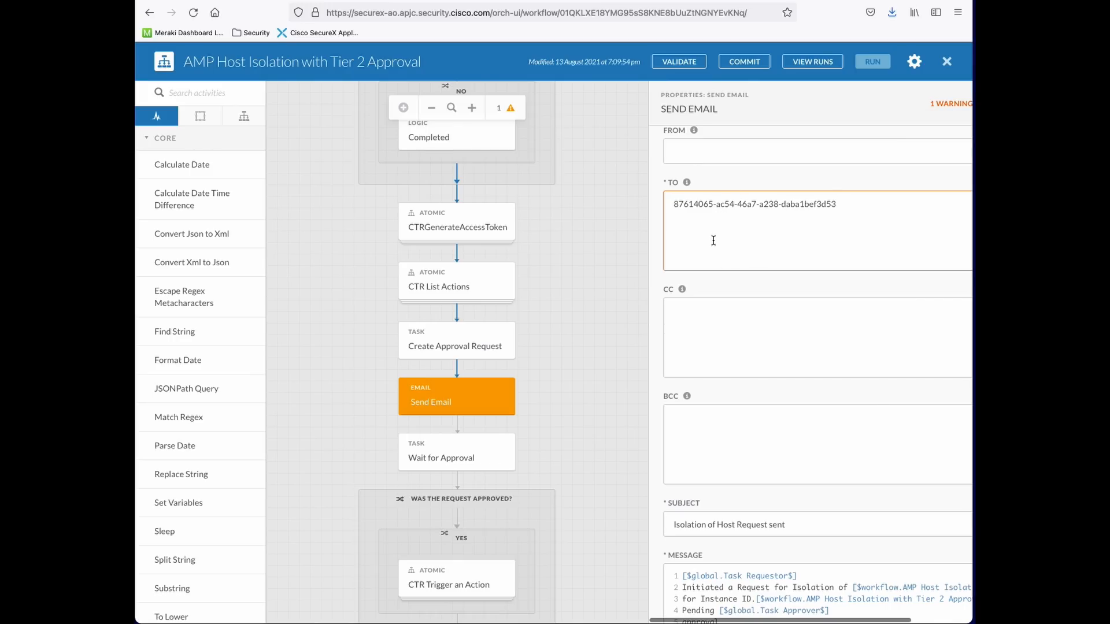
{"action": "key", "text": "super+z"}
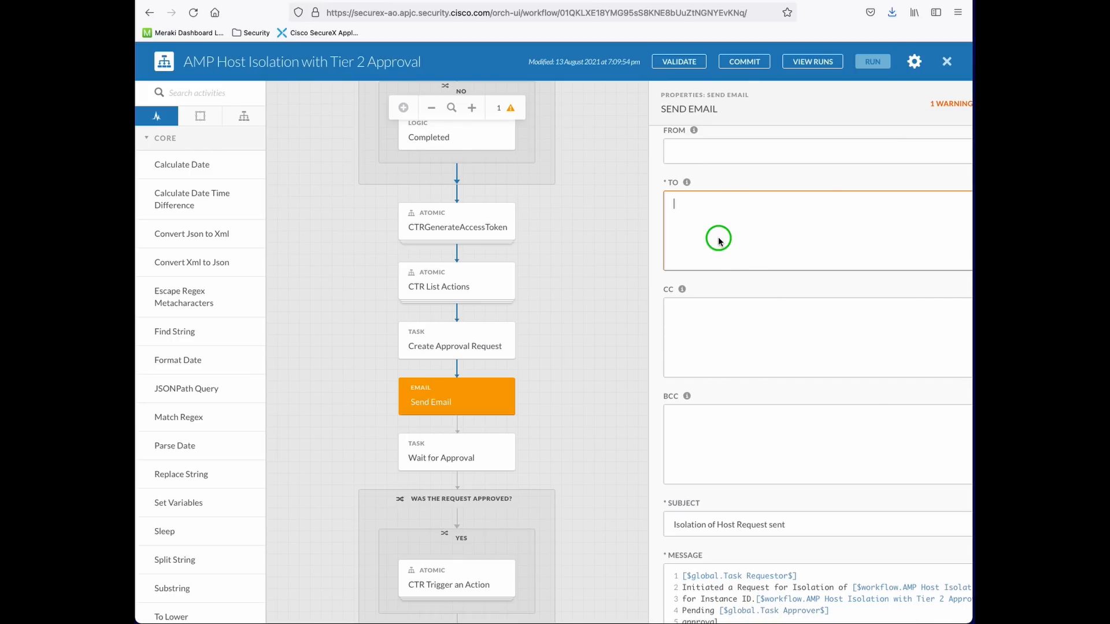
{"action": "right_click", "coordinate": [718, 237]}
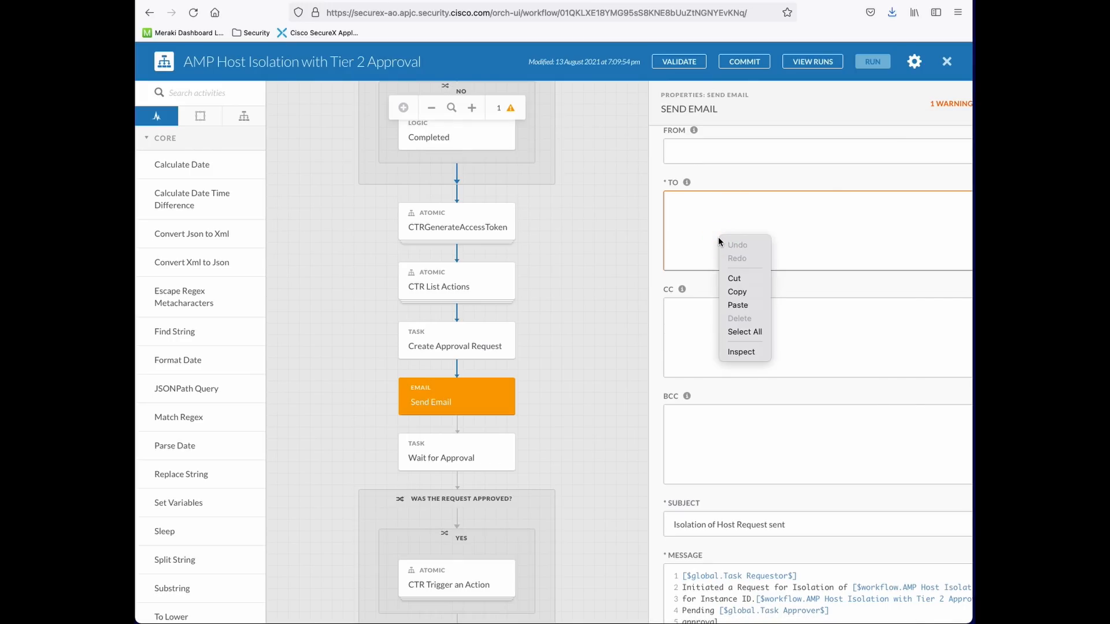
{"action": "left_click", "coordinate": [682, 241]}
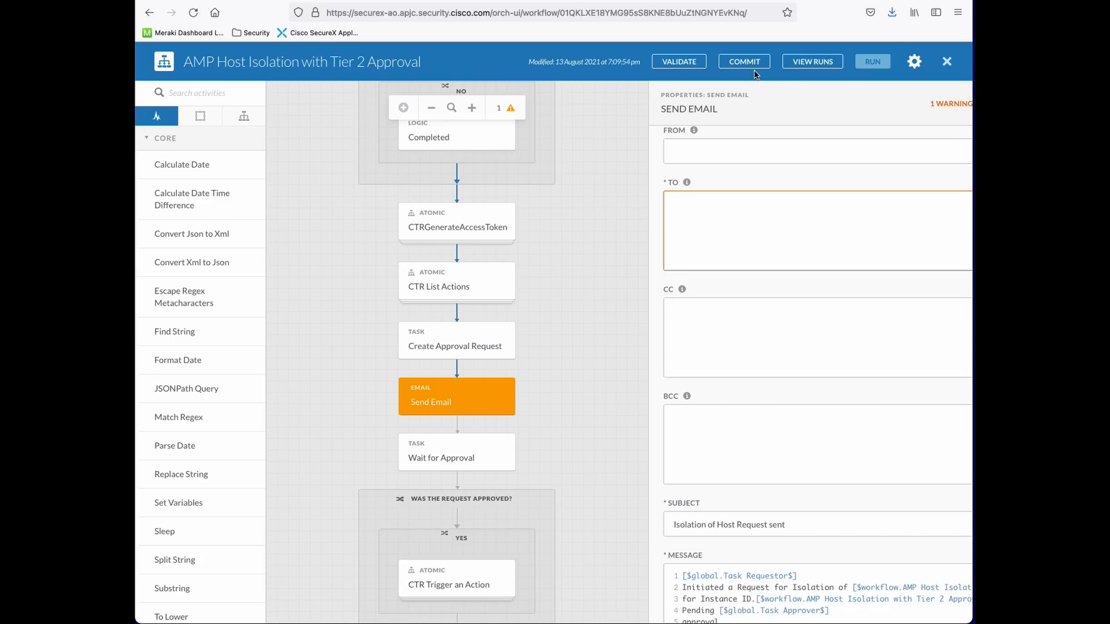
{"action": "left_click", "coordinate": [670, 64]}
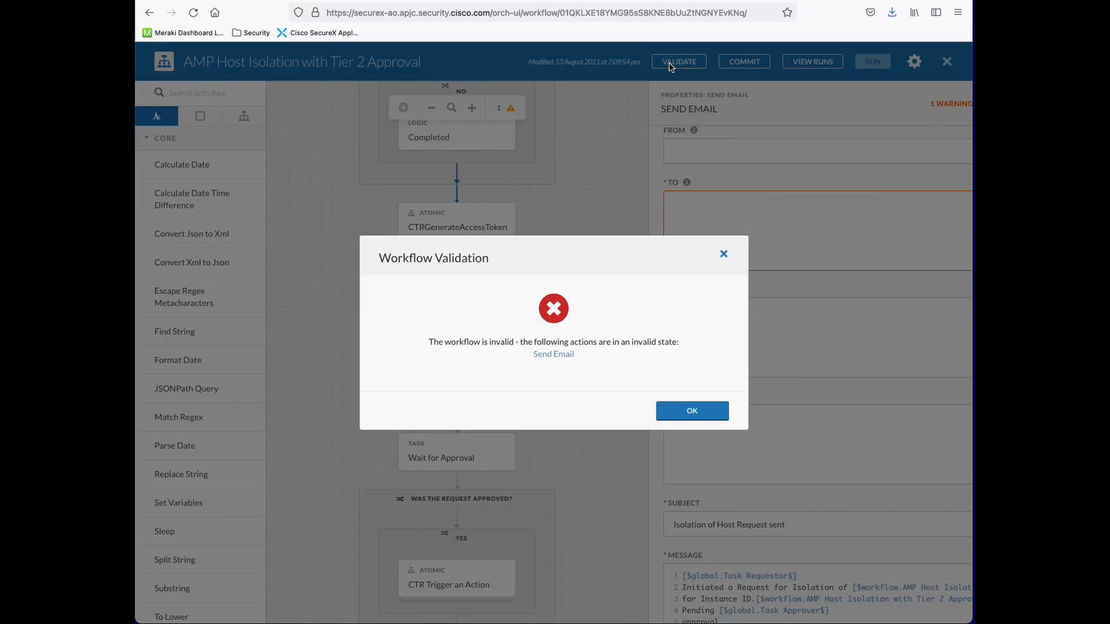
Dismiss the validation error and return to the Send Email step's recipient field
{"action": "left_click", "coordinate": [694, 411]}
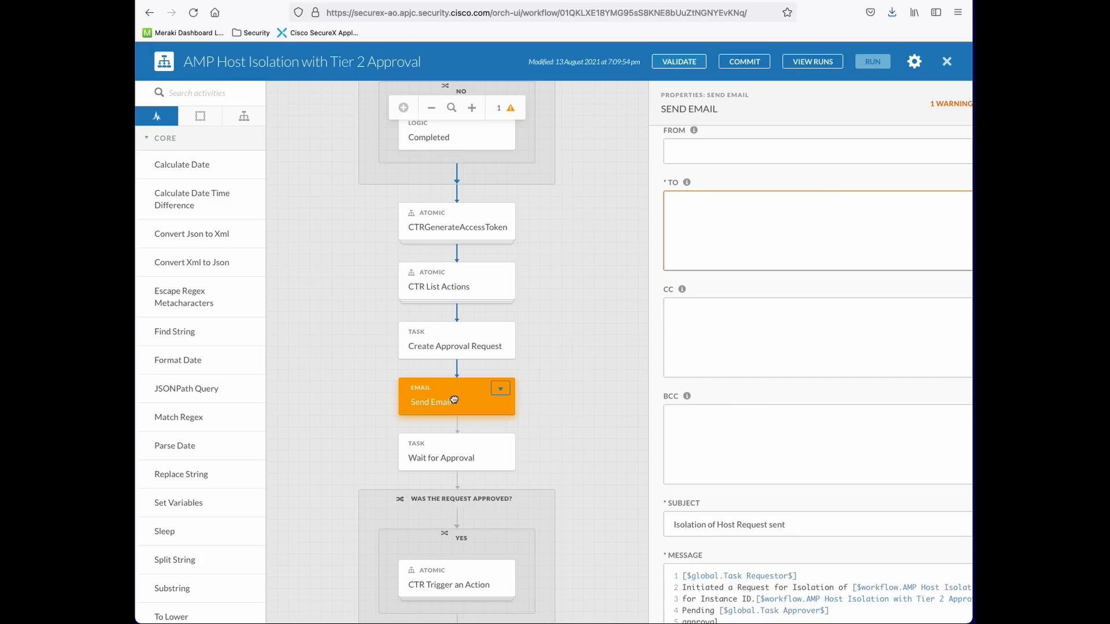
{"action": "left_click", "coordinate": [664, 347]}
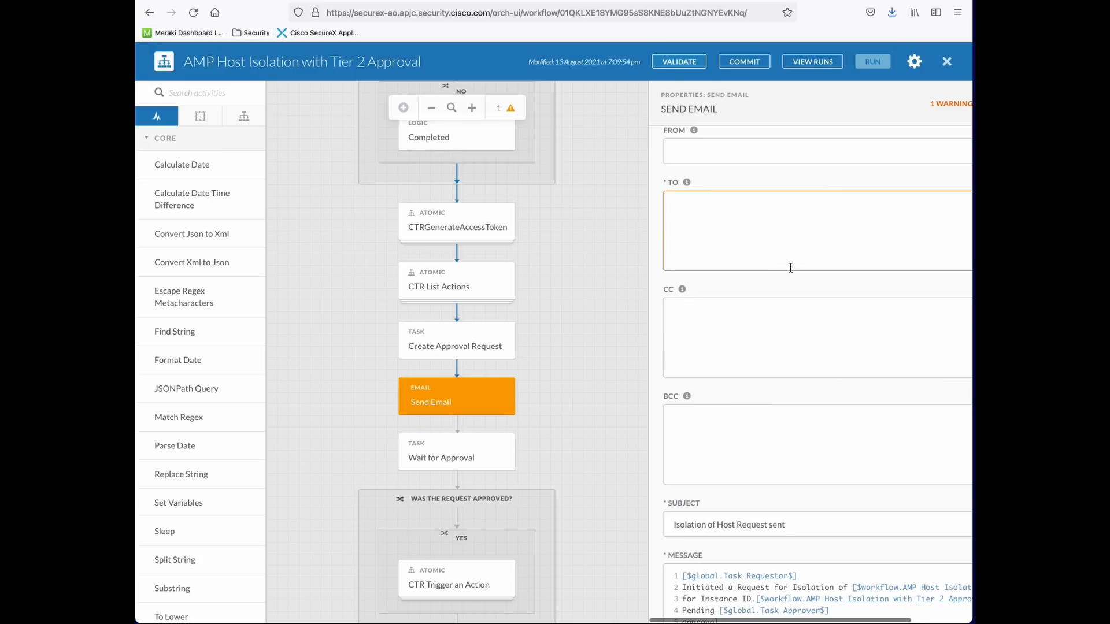
{"action": "left_click", "coordinate": [763, 233]}
{"action": "scroll", "coordinate": [443, 398], "scroll_direction": "down", "scroll_amount": 1}
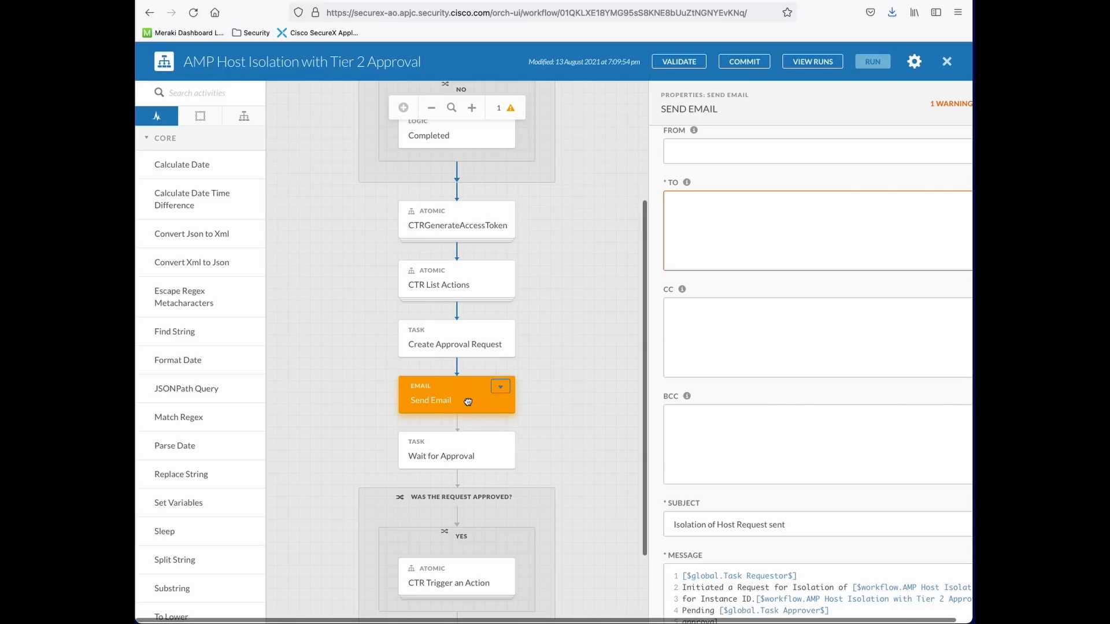
{"action": "left_click", "coordinate": [500, 388]}
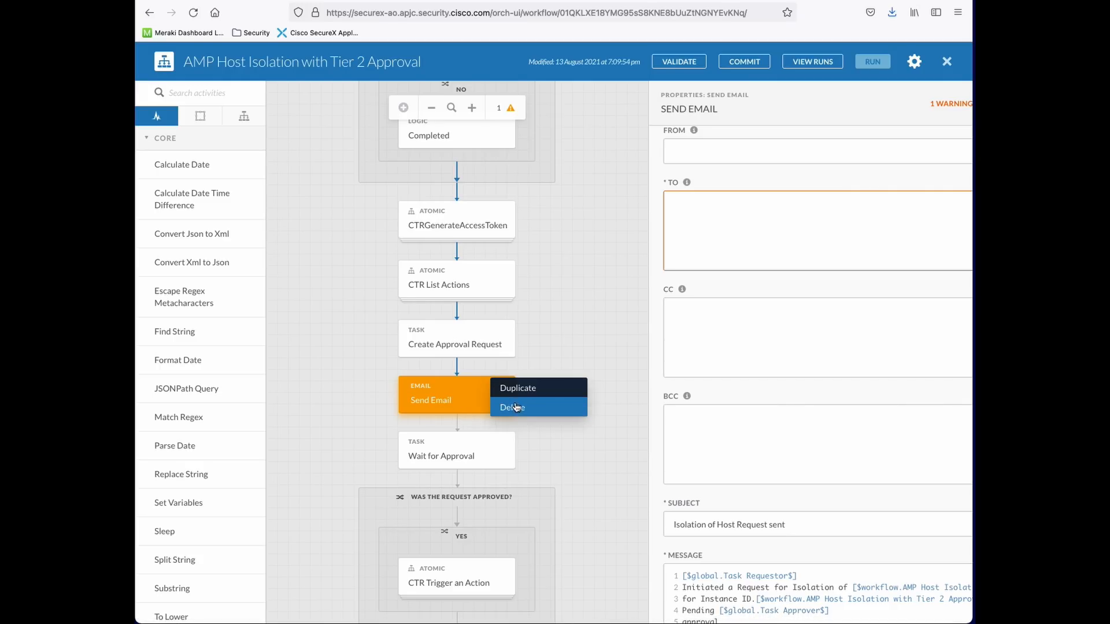
{"action": "left_click", "coordinate": [761, 223]}
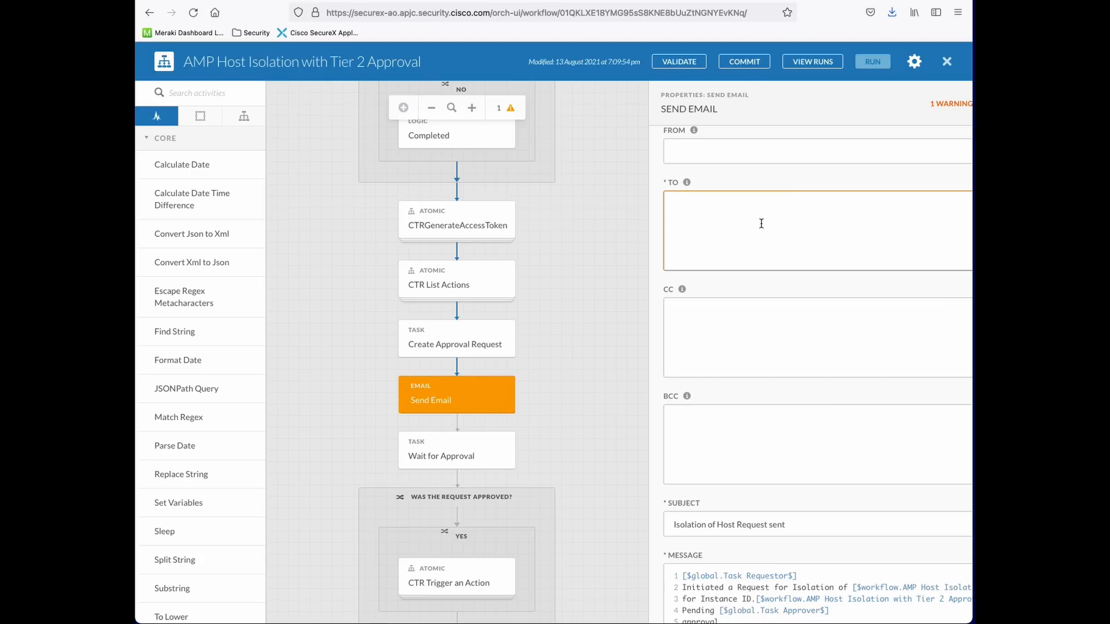
Replace the pasted identifier in the To field with the admin's e-mail address
{"action": "left_click_drag", "start_coordinate": [875, 203], "coordinate": [608, 191]}
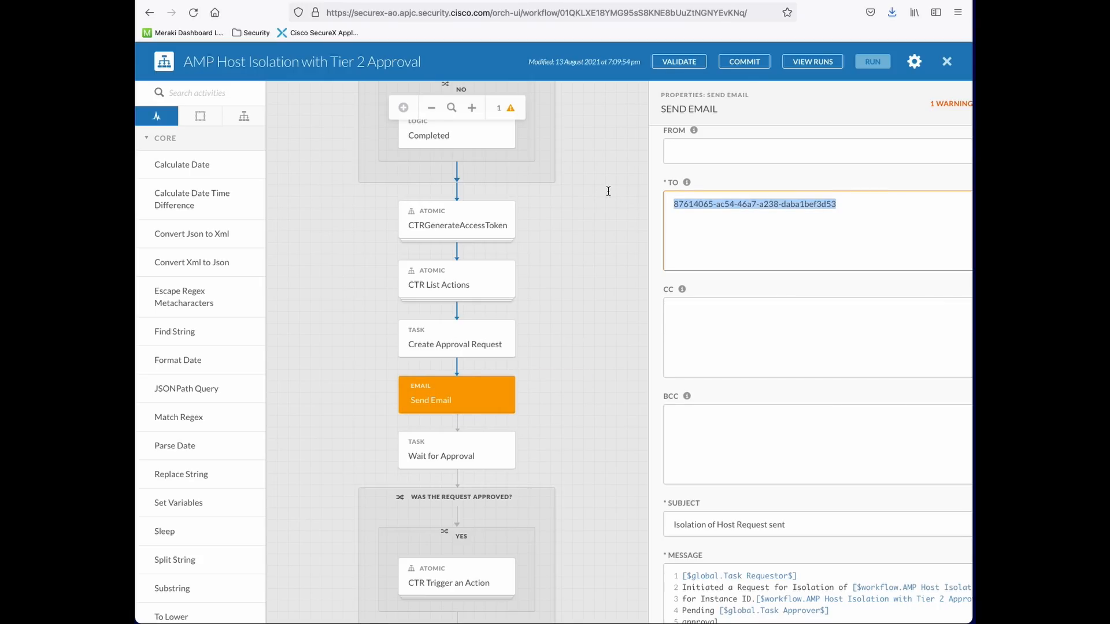
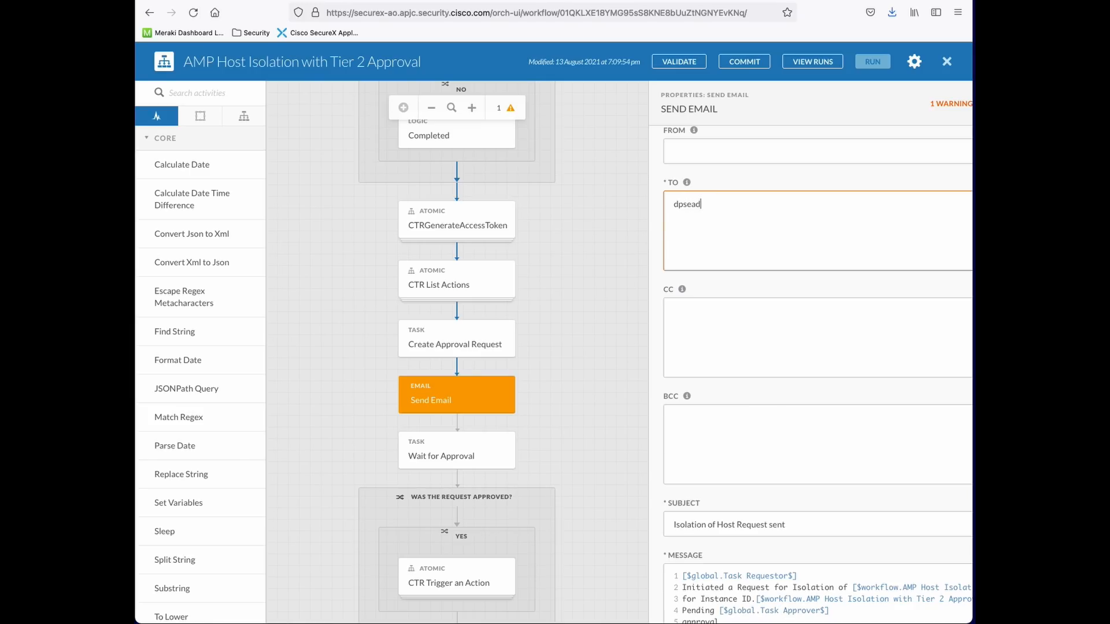
{"action": "scroll", "coordinate": [743, 252], "scroll_direction": "down", "scroll_amount": 1}
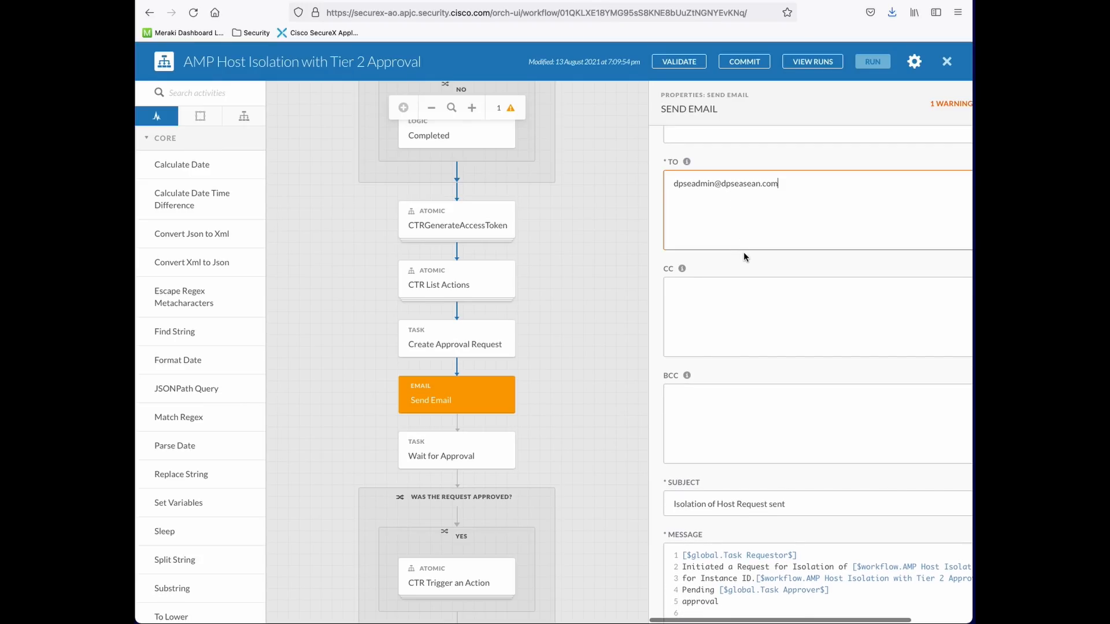
{"action": "left_click", "coordinate": [746, 323]}
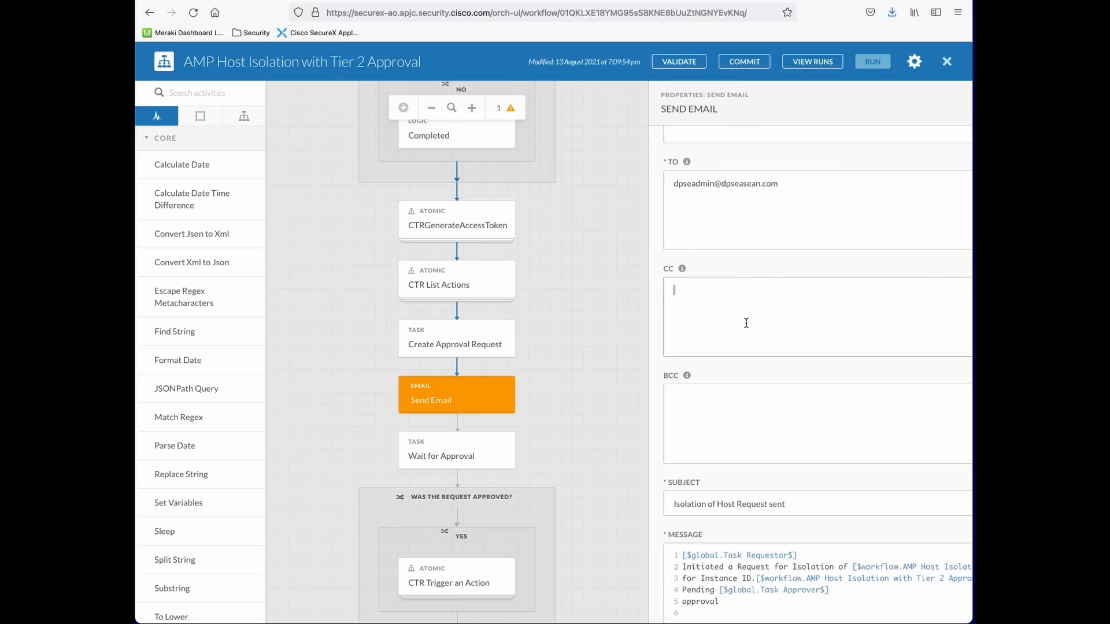
{"action": "scroll", "coordinate": [757, 359], "scroll_direction": "down", "scroll_amount": 3}
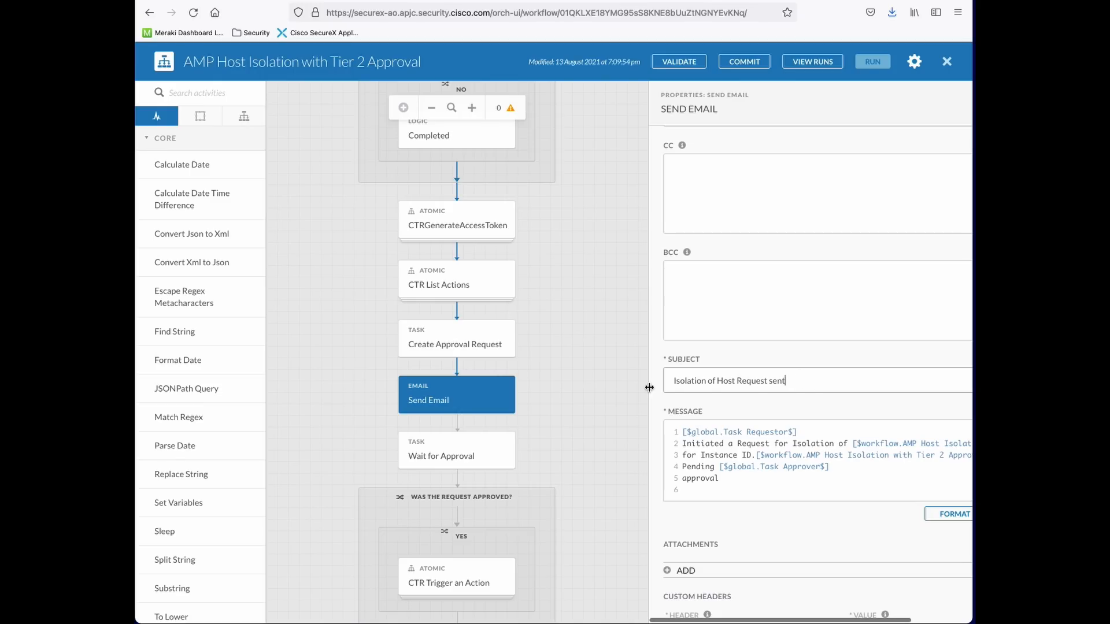
Append 'Demo' to the subject, making it 'Isolation of Host Request sent Demo'
{"action": "left_click", "coordinate": [799, 383]}
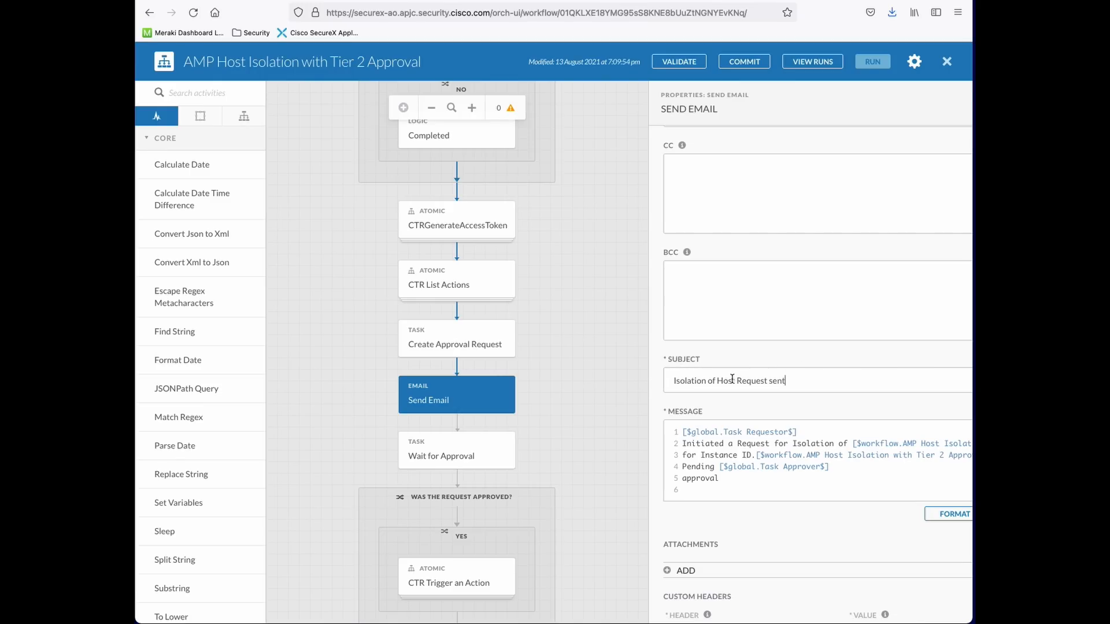
{"action": "type", "text": "Demo"}
{"action": "scroll", "coordinate": [829, 408], "scroll_direction": "down", "scroll_amount": 3}
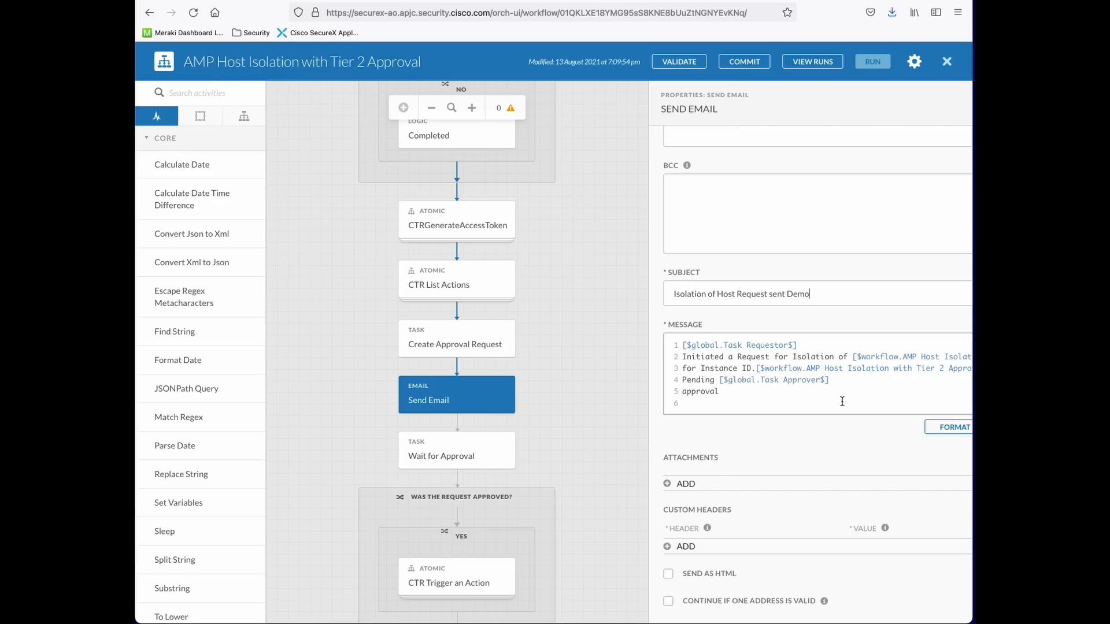
{"action": "scroll", "coordinate": [842, 401], "scroll_direction": "right", "scroll_amount": 5}
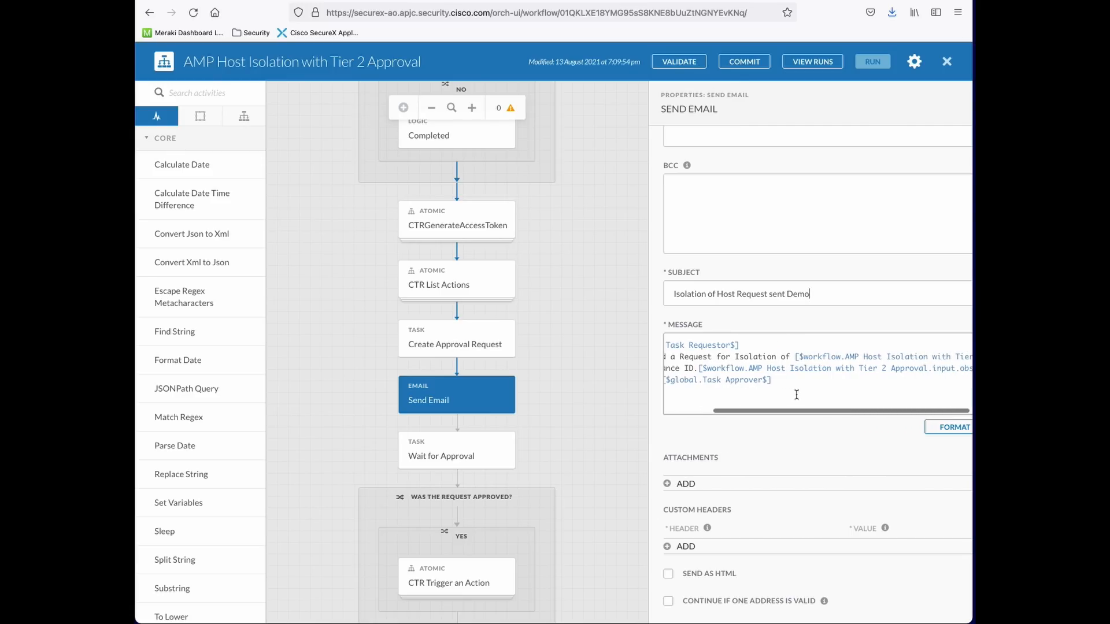
{"action": "scroll", "coordinate": [796, 394], "scroll_direction": "left", "scroll_amount": 5}
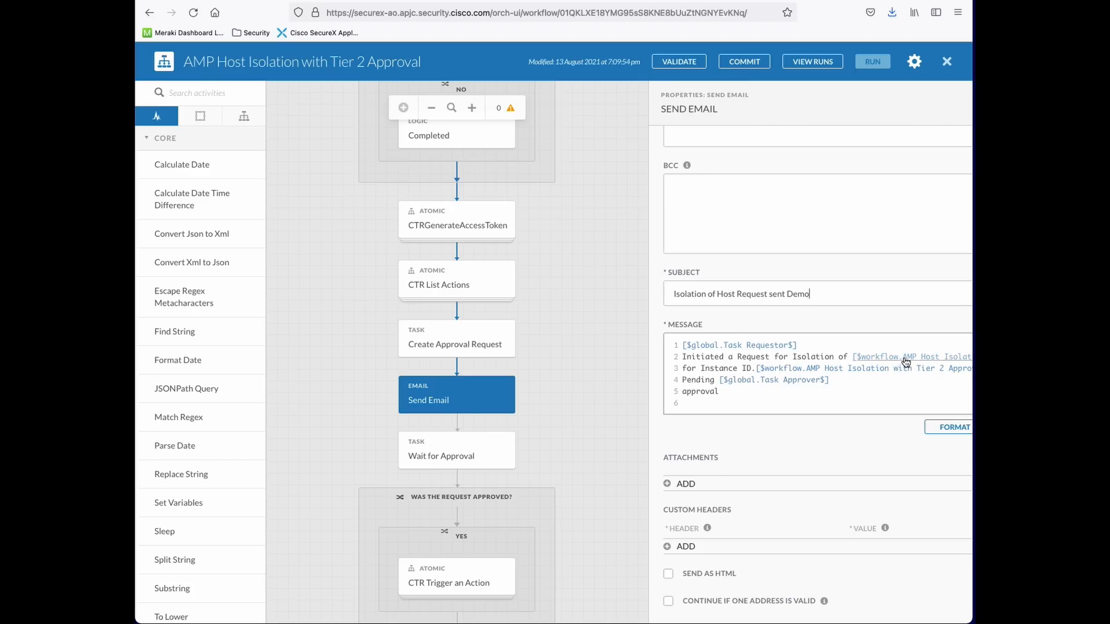
{"action": "scroll", "coordinate": [906, 362], "scroll_direction": "right", "scroll_amount": 5}
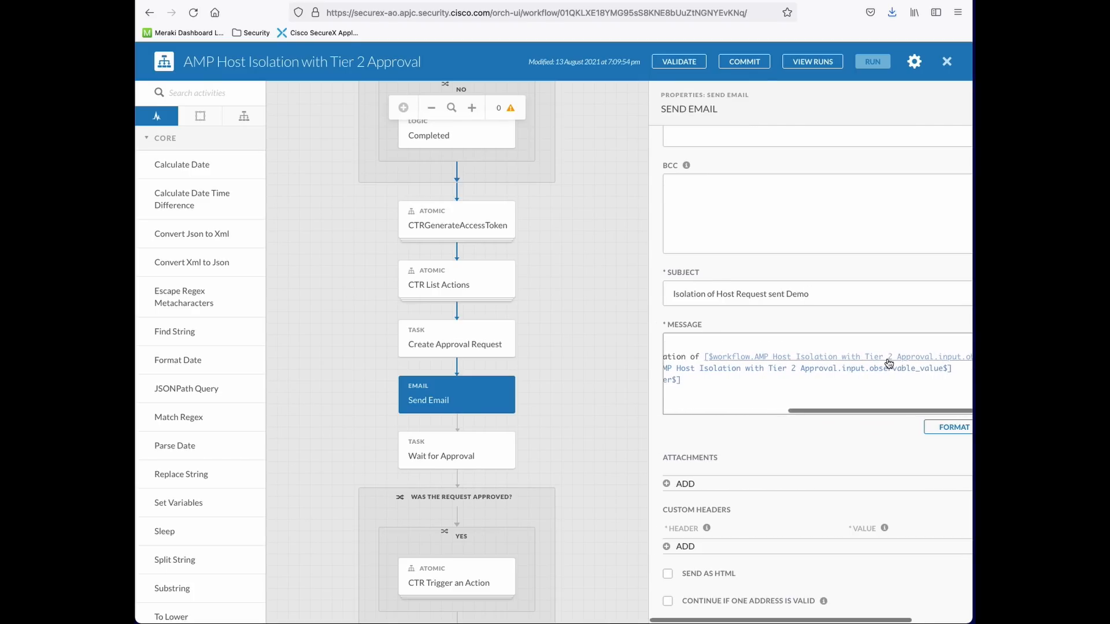
{"action": "scroll", "coordinate": [888, 362], "scroll_direction": "left", "scroll_amount": 5}
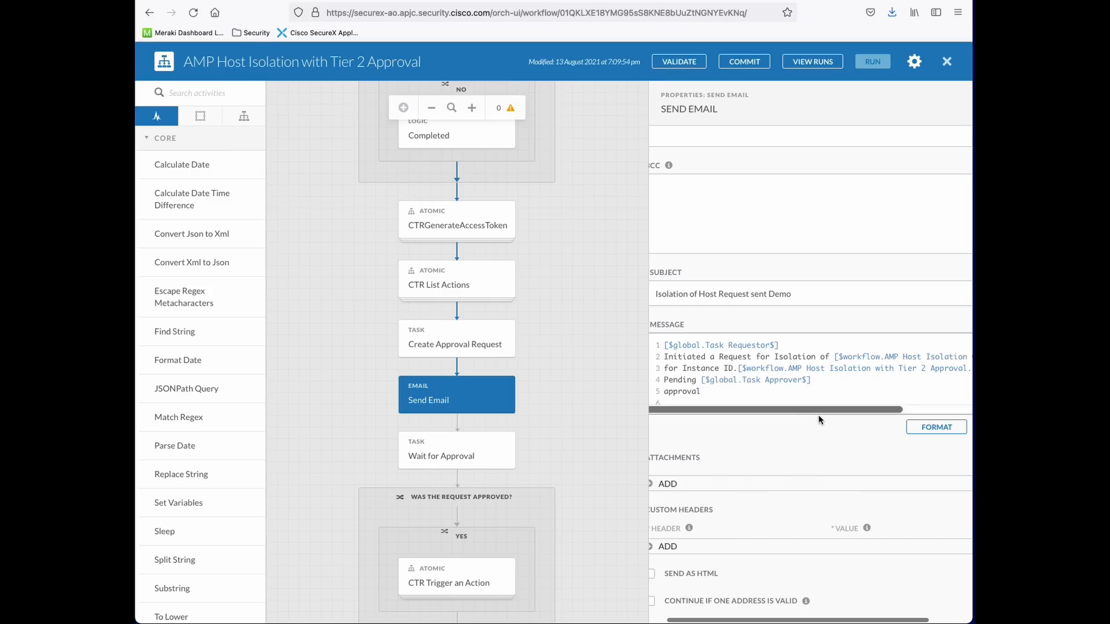
{"action": "scroll", "coordinate": [817, 414], "scroll_direction": "left", "scroll_amount": 2}
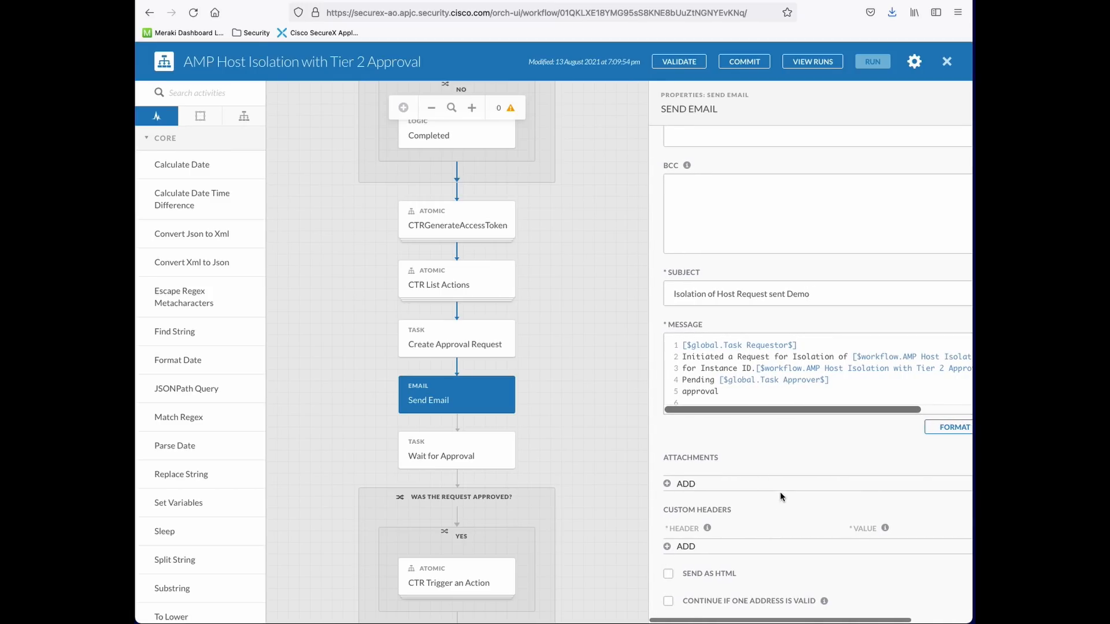
{"action": "scroll", "coordinate": [782, 353], "scroll_direction": "up", "scroll_amount": 3}
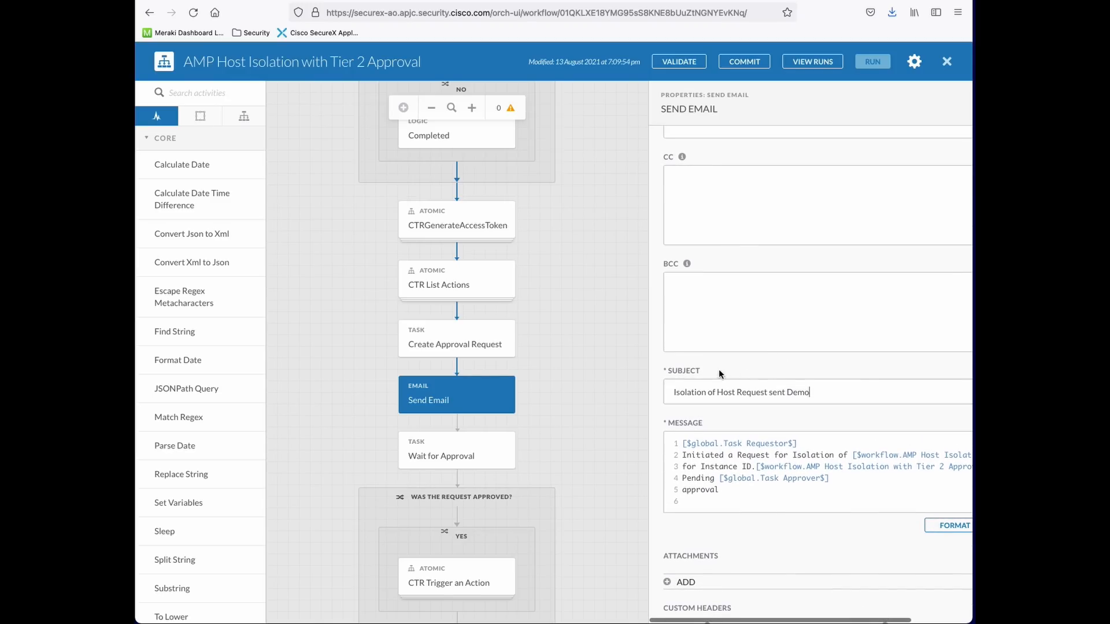
{"action": "scroll", "coordinate": [780, 275], "scroll_direction": "up", "scroll_amount": 4}
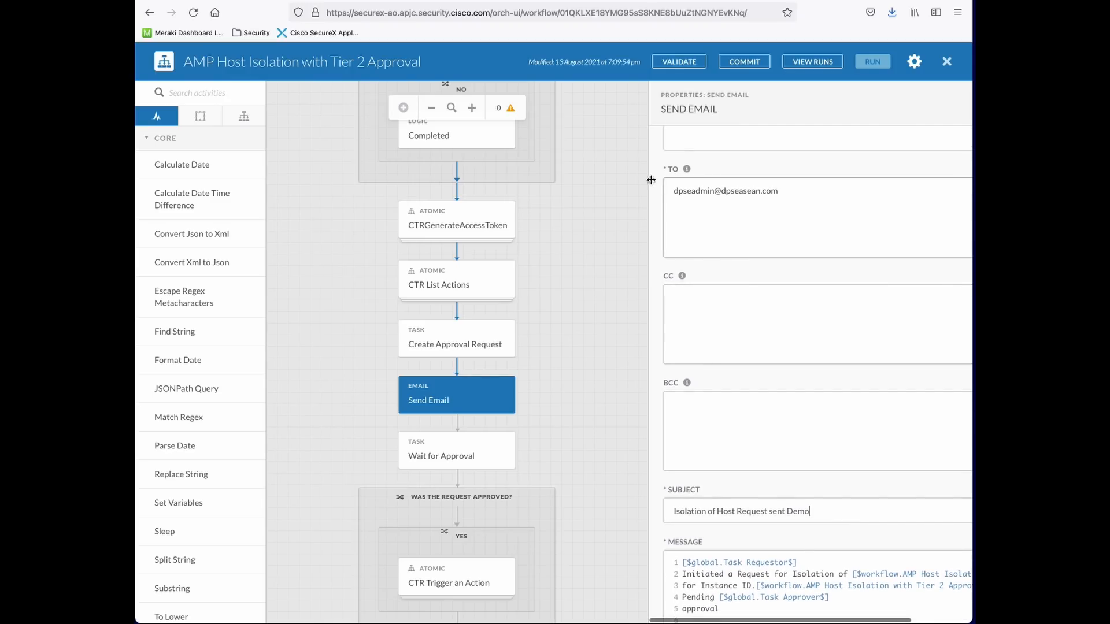
{"action": "scroll", "coordinate": [830, 235], "scroll_direction": "up", "scroll_amount": 15}
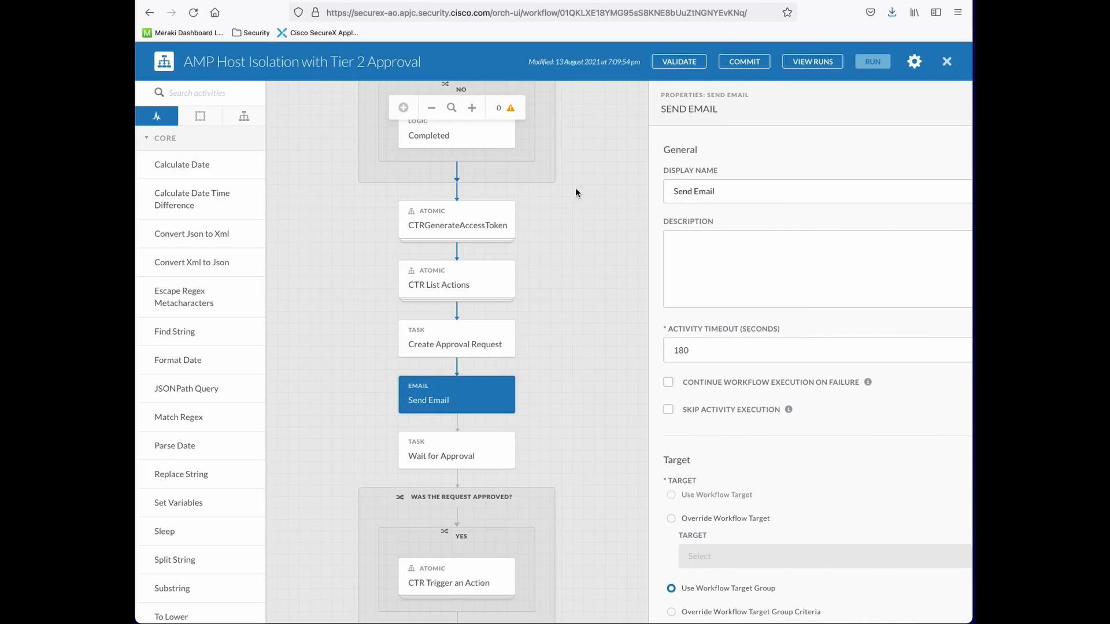
Validate the workflow to VALIDATED and review the Wait for Approval step's event conditions
{"action": "left_click", "coordinate": [666, 66]}
{"action": "left_click", "coordinate": [673, 66]}
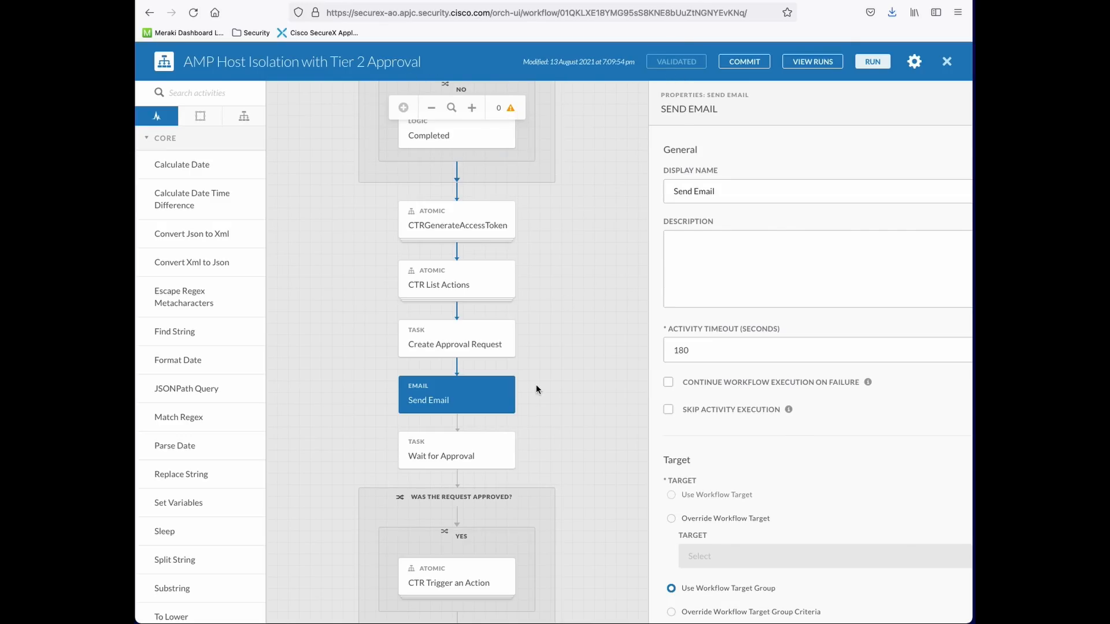
{"action": "scroll", "coordinate": [560, 433], "scroll_direction": "down", "scroll_amount": 3}
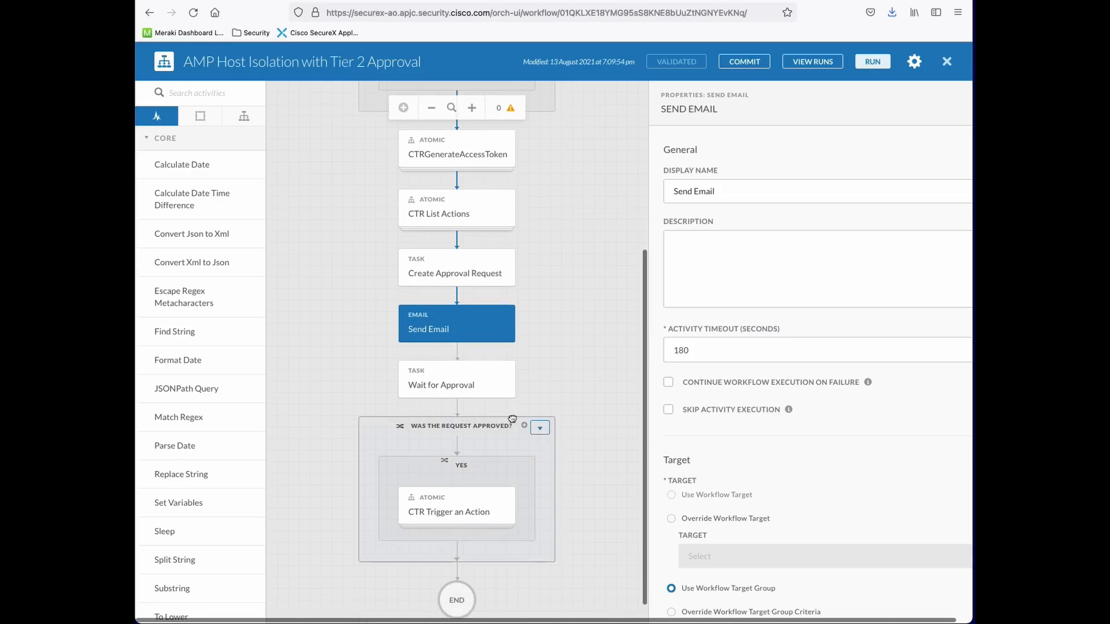
{"action": "left_click", "coordinate": [456, 375]}
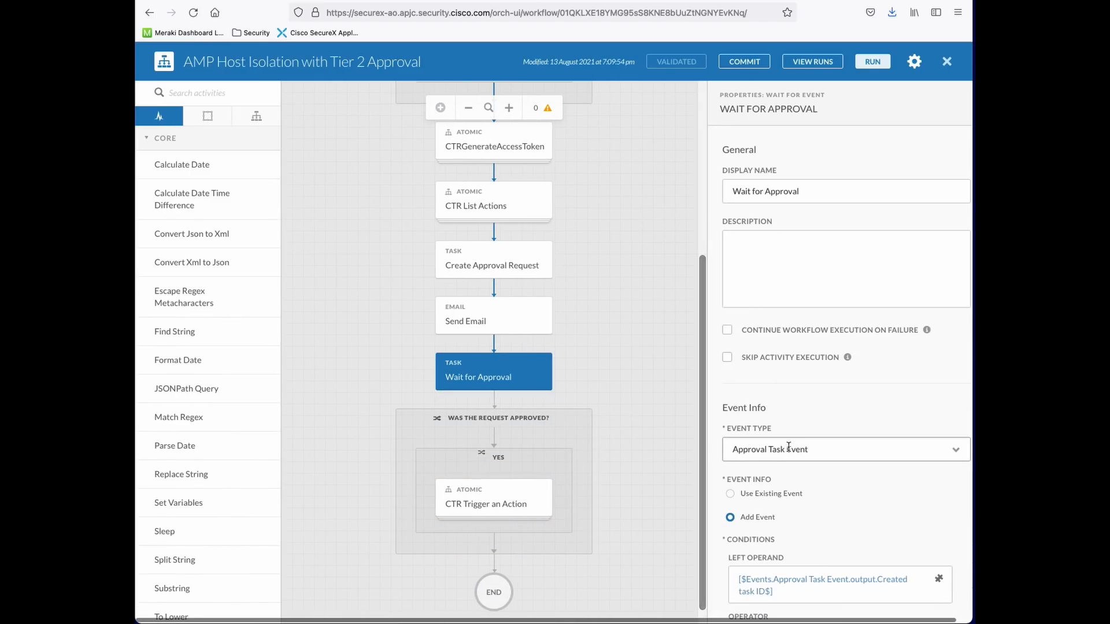
{"action": "scroll", "coordinate": [809, 457], "scroll_direction": "down", "scroll_amount": 3}
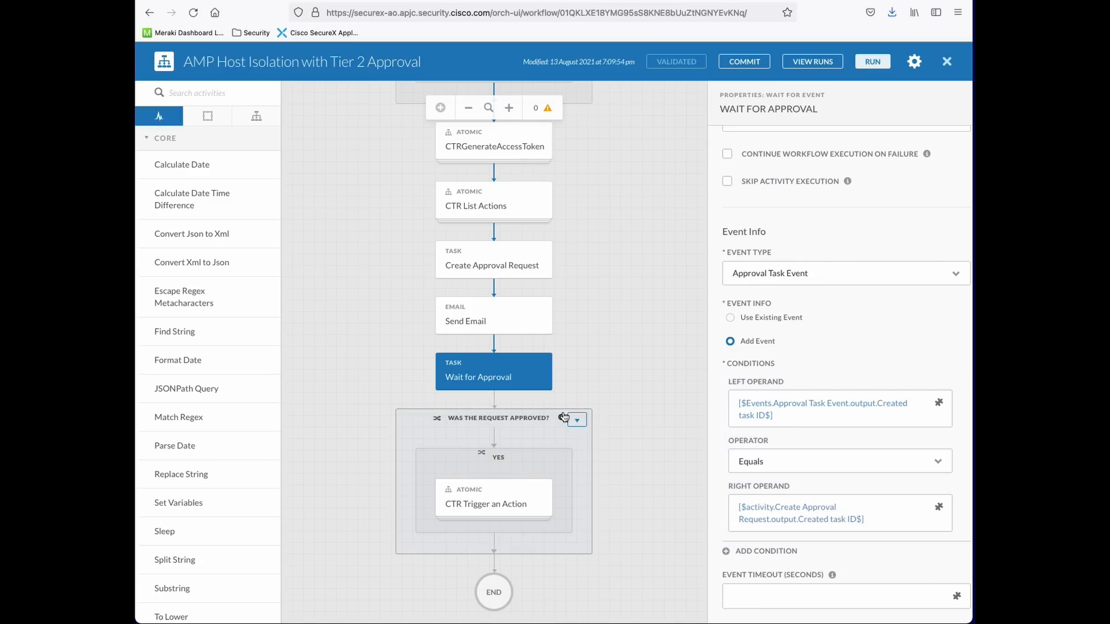
{"action": "left_click", "coordinate": [497, 492]}
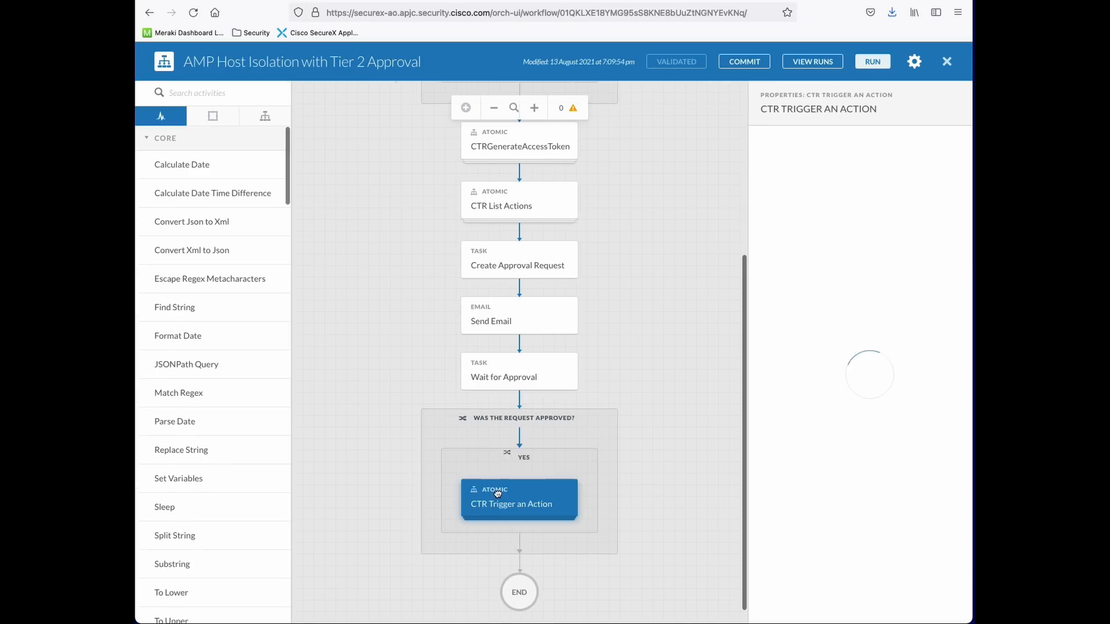
Review the CTR Trigger an Action properties, then launch a run to reach the Deploy input form
{"action": "scroll", "coordinate": [849, 417], "scroll_direction": "down", "scroll_amount": 3}
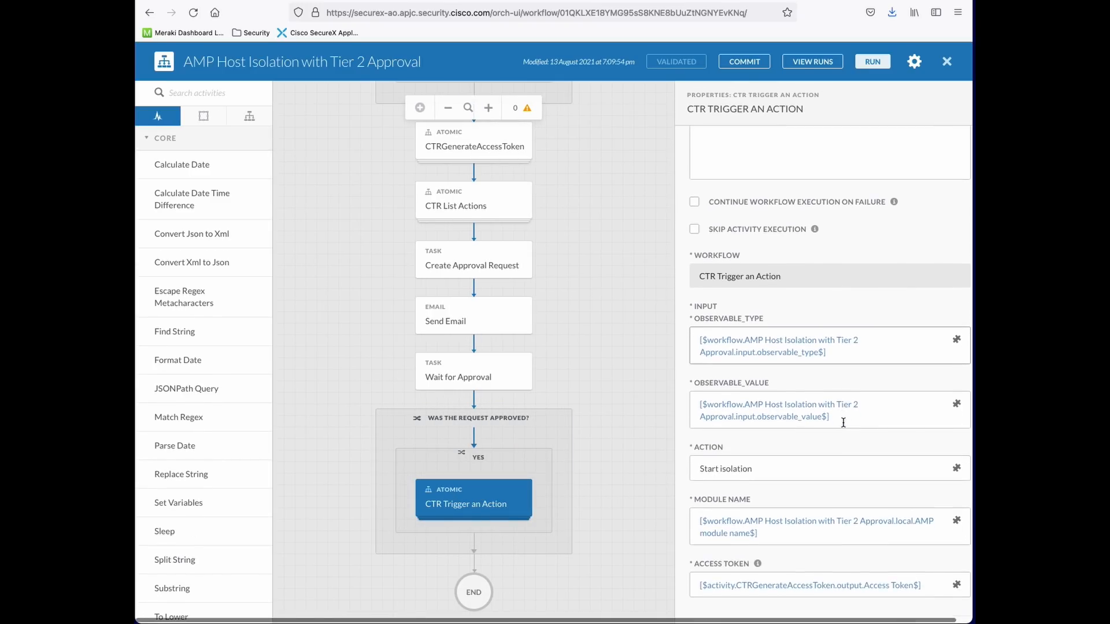
{"action": "scroll", "coordinate": [843, 422], "scroll_direction": "down", "scroll_amount": 3}
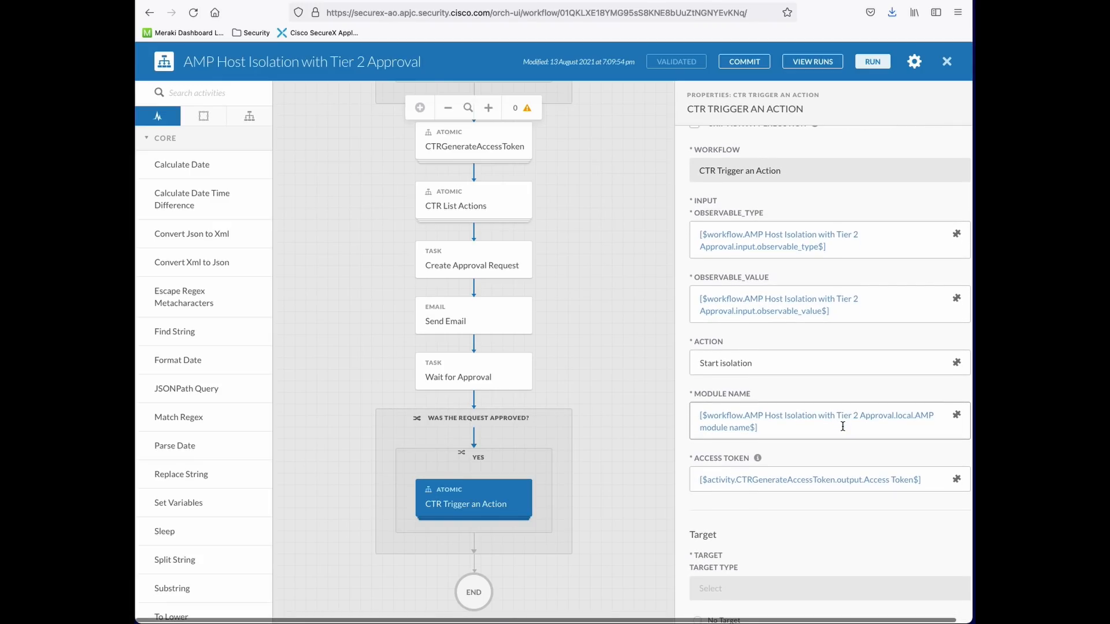
{"action": "scroll", "coordinate": [842, 426], "scroll_direction": "down", "scroll_amount": 1}
{"action": "scroll", "coordinate": [841, 432], "scroll_direction": "up", "scroll_amount": 5}
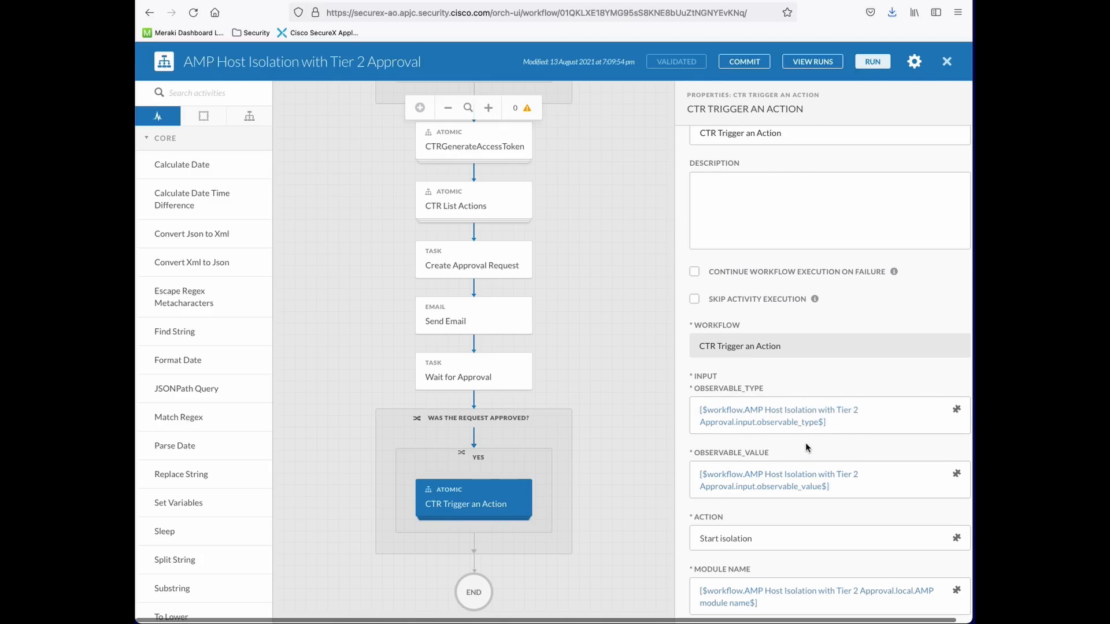
{"action": "scroll", "coordinate": [806, 441], "scroll_direction": "down", "scroll_amount": 1}
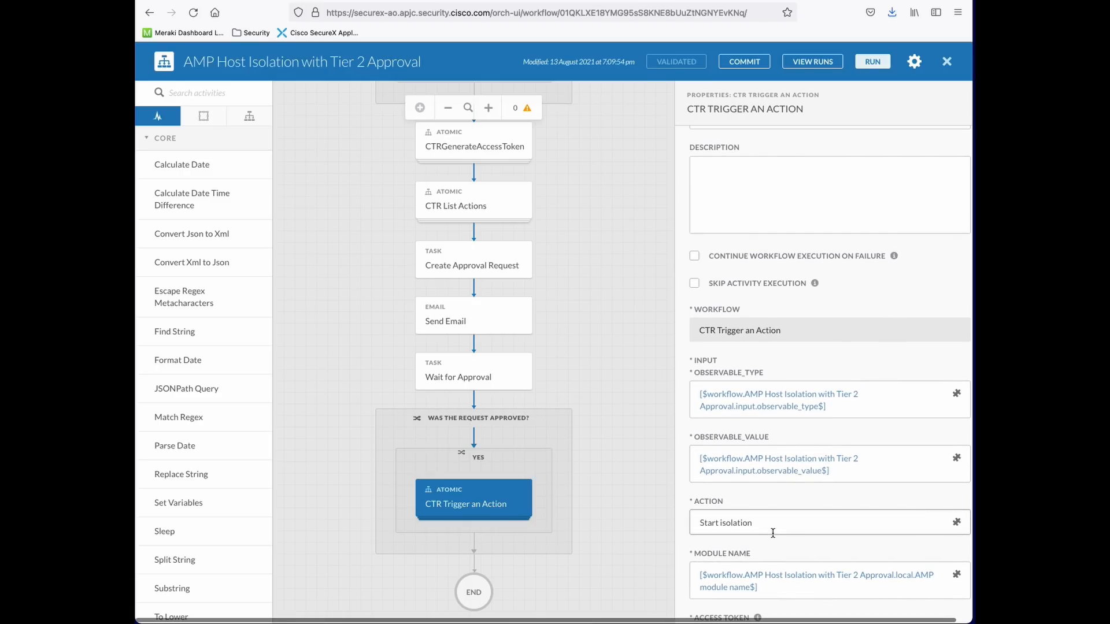
{"action": "scroll", "coordinate": [769, 527], "scroll_direction": "down", "scroll_amount": 5}
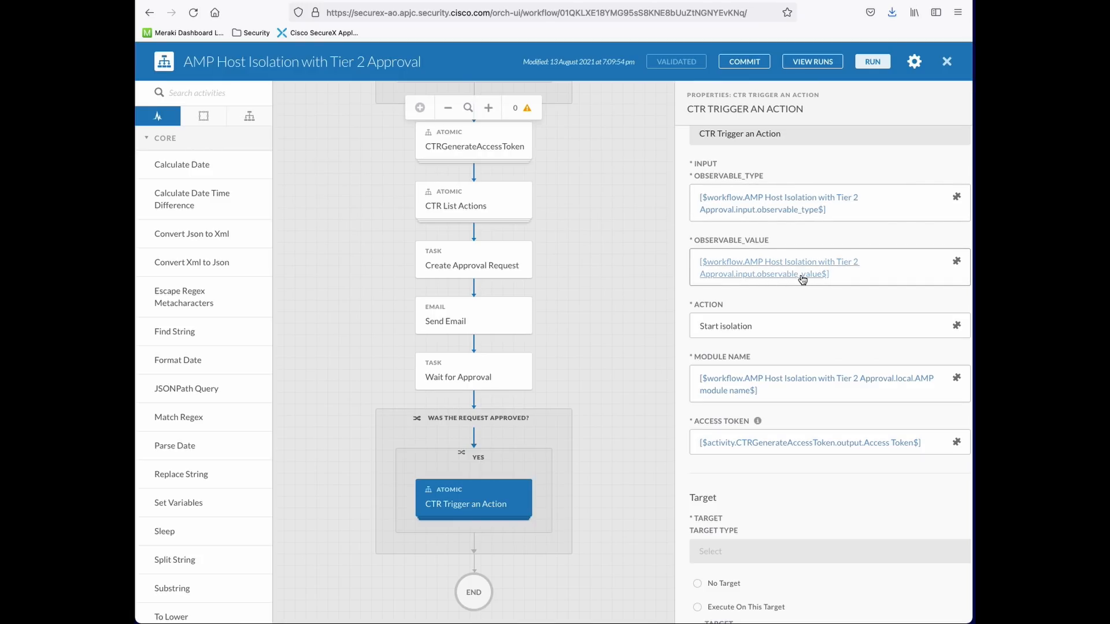
{"action": "scroll", "coordinate": [794, 274], "scroll_direction": "down", "scroll_amount": 11}
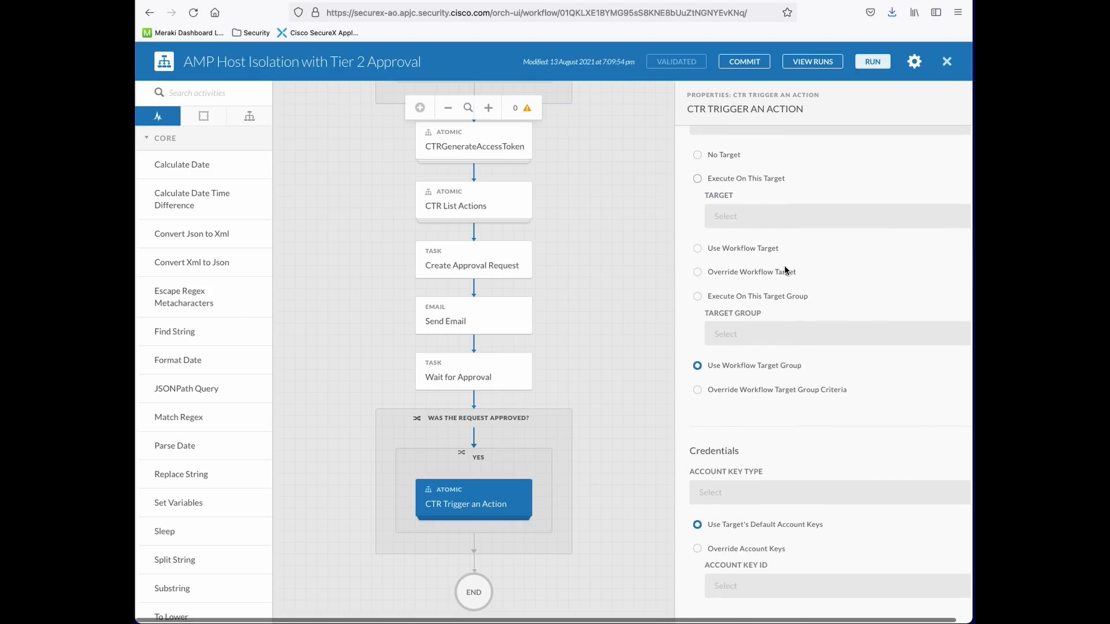
{"action": "scroll", "coordinate": [784, 270], "scroll_direction": "up", "scroll_amount": 10}
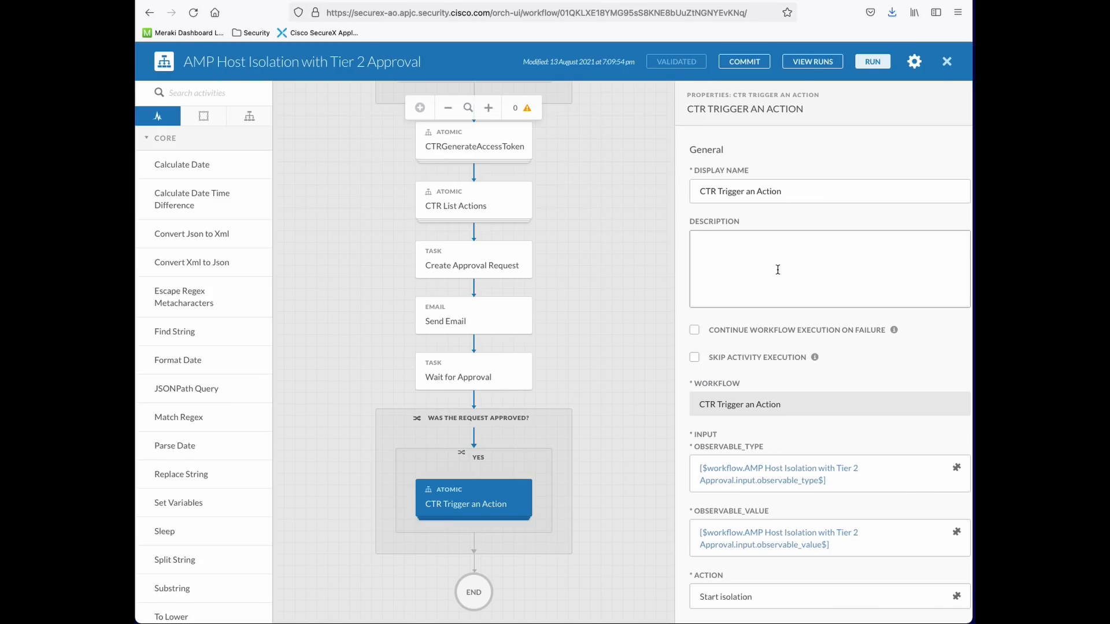
{"action": "left_click", "coordinate": [873, 62]}
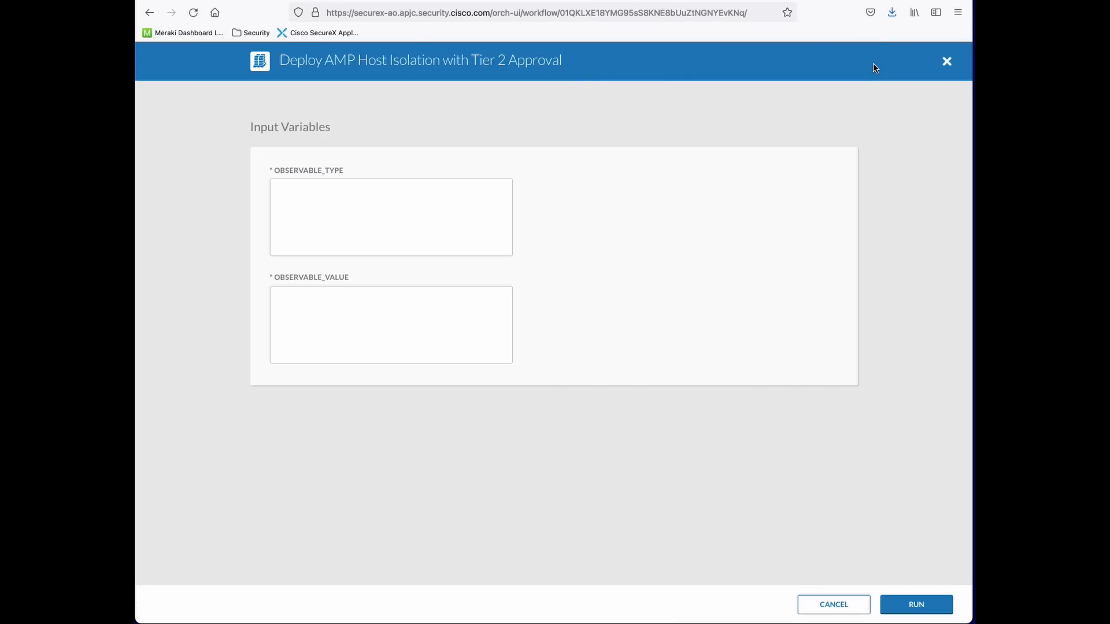
Enter amp_computer_guid as the observable type and move to the Secure Endpoint tab
{"action": "left_click", "coordinate": [453, 209]}
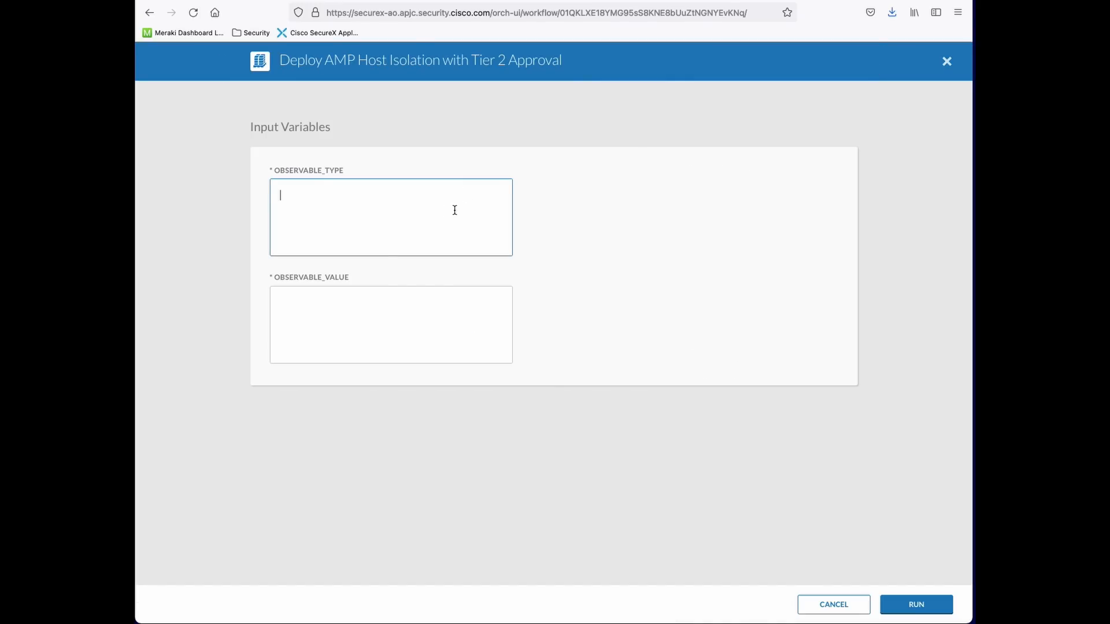
{"action": "type", "text": "amp_computer_guid"}
{"action": "key", "text": "super+Tab"}
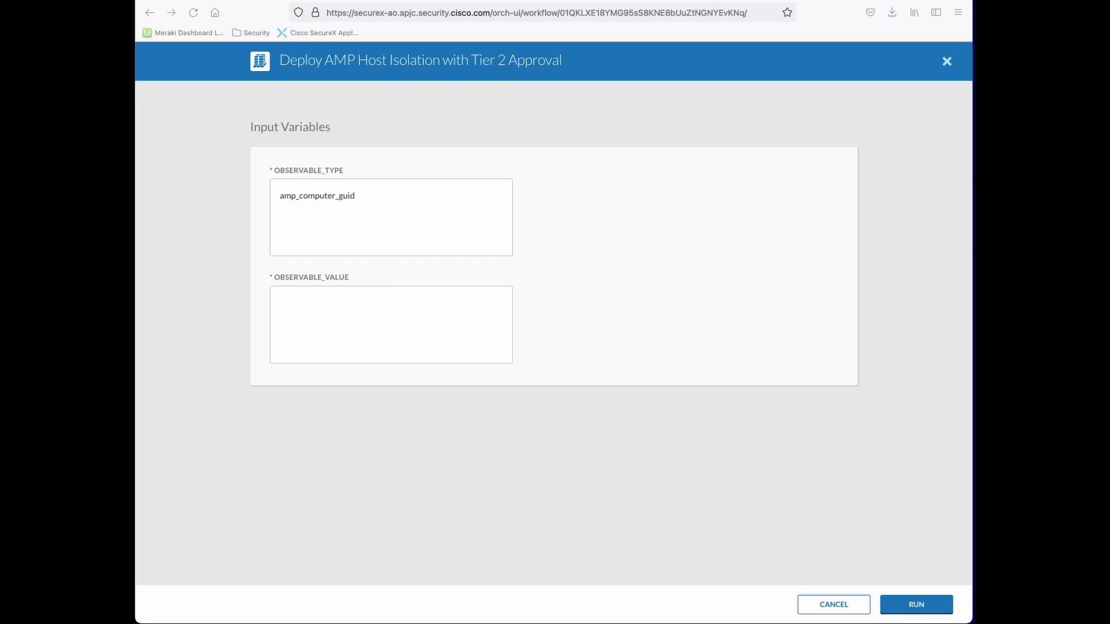
{"action": "left_click", "coordinate": [346, 311]}
{"action": "left_click", "coordinate": [372, 314]}
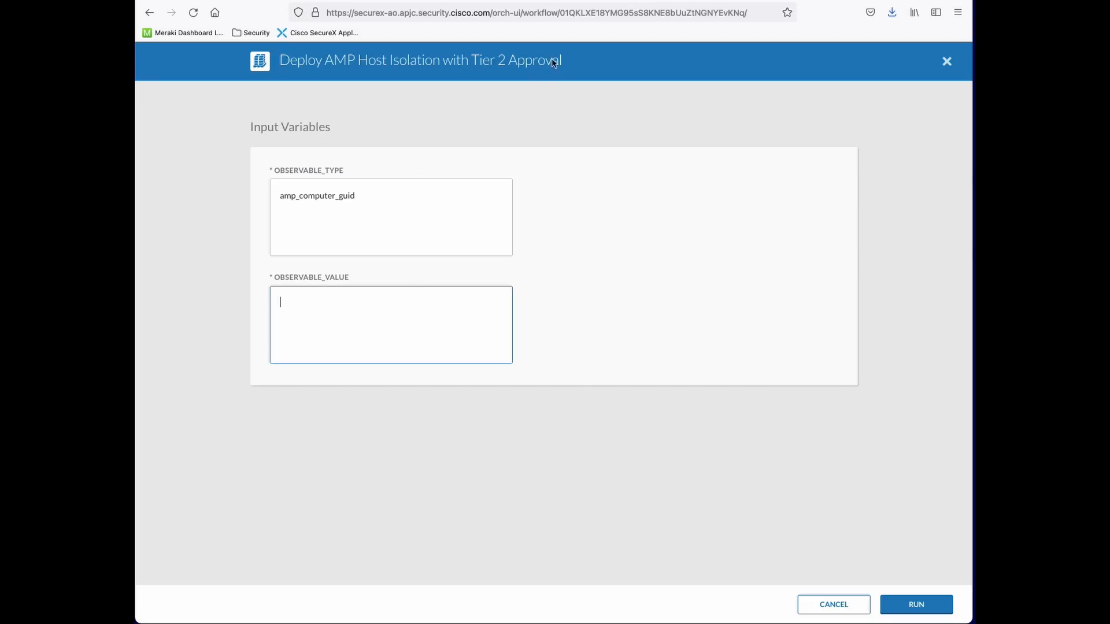
{"action": "left_click", "coordinate": [363, 1]}
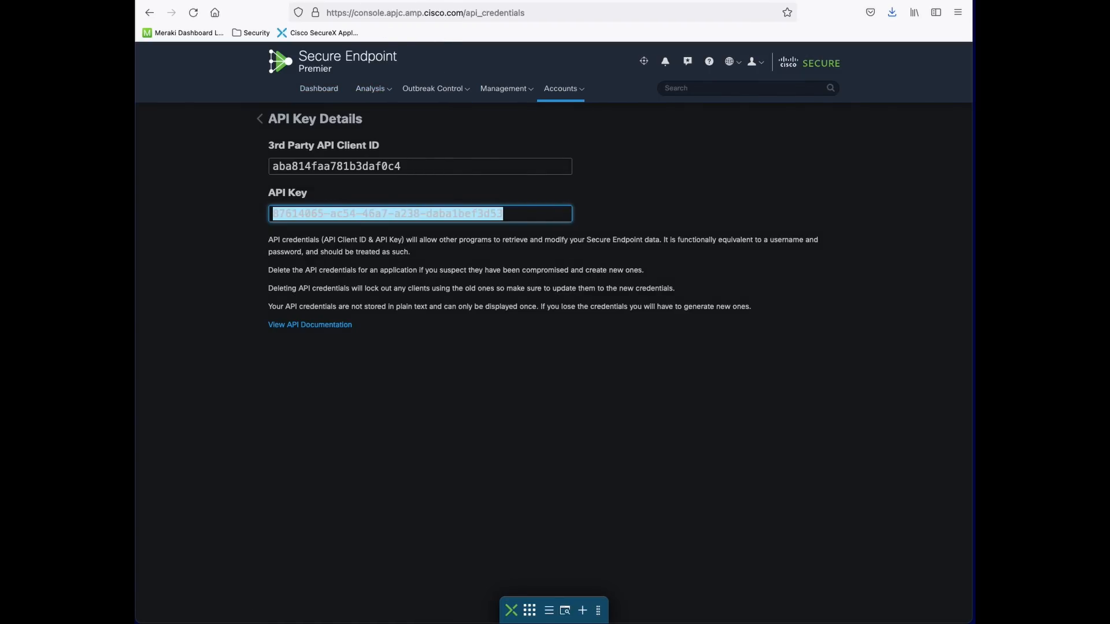
Investigate the dashboard's first Significant Compromise Artifact in Threat Response
{"action": "left_click", "coordinate": [328, 91]}
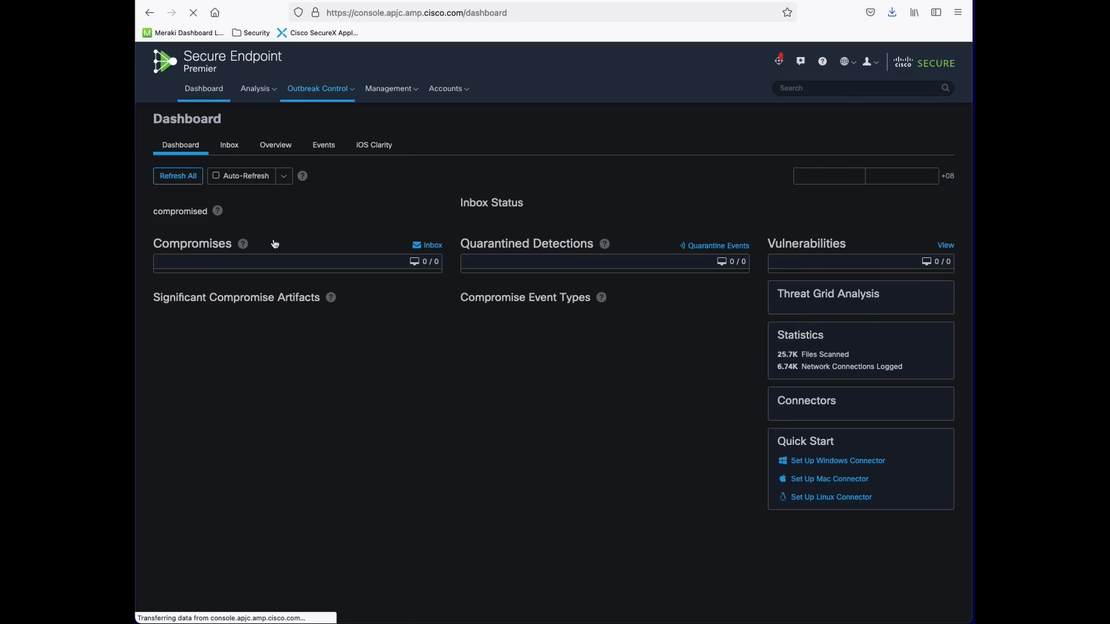
{"action": "scroll", "coordinate": [306, 508], "scroll_direction": "down", "scroll_amount": 2}
{"action": "left_click", "coordinate": [262, 475]}
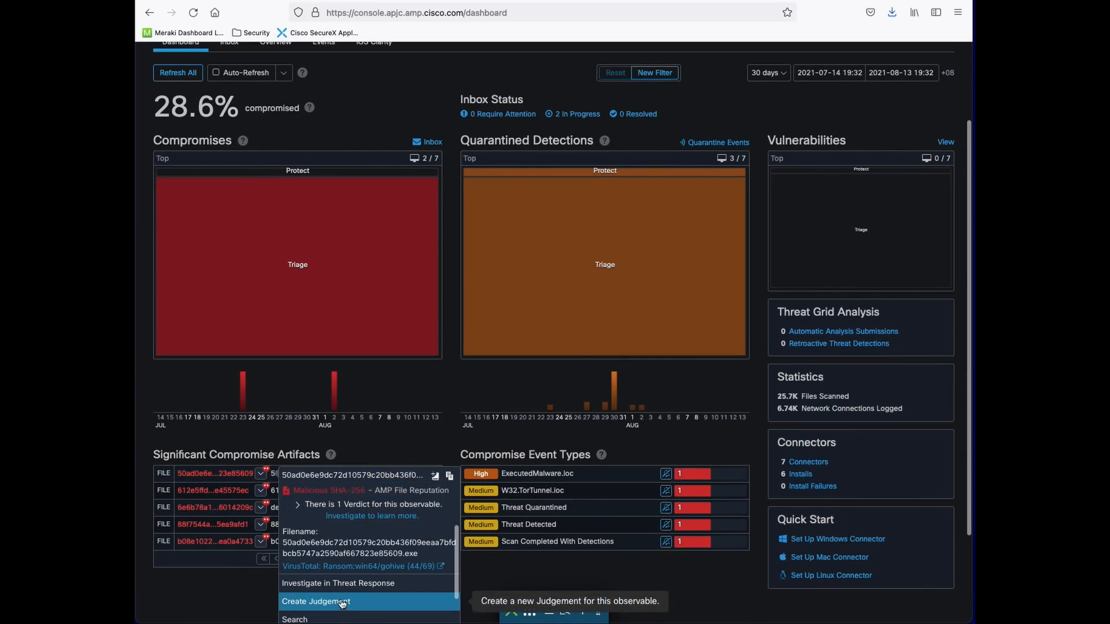
{"action": "left_click", "coordinate": [345, 584]}
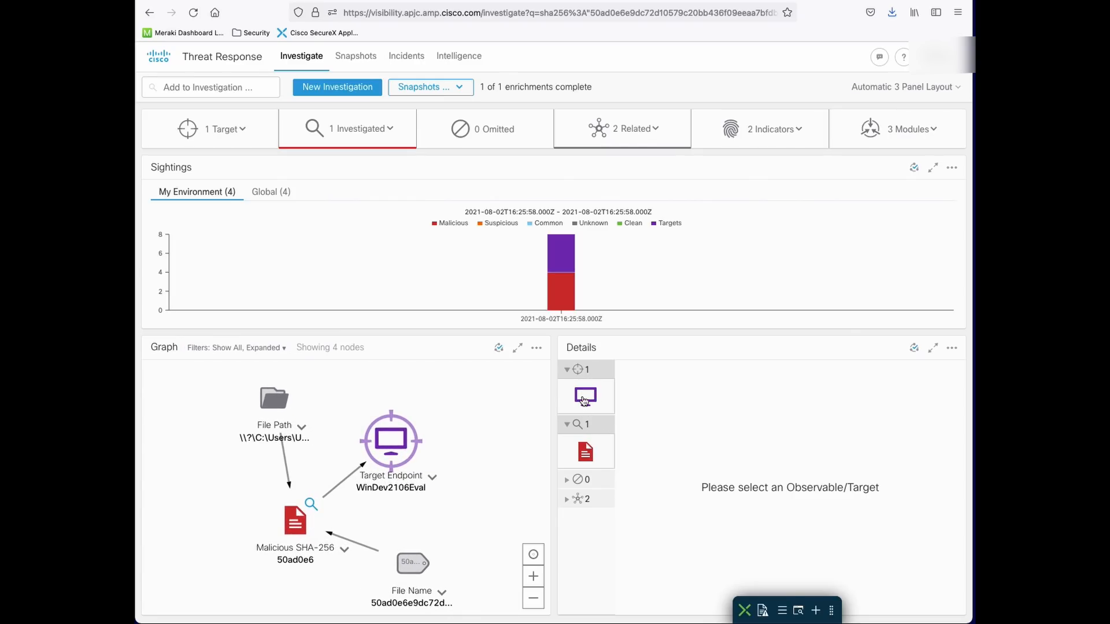
Copy the AMP GUID of target endpoint WinDev2106Eval from the investigation details
{"action": "left_click", "coordinate": [586, 398]}
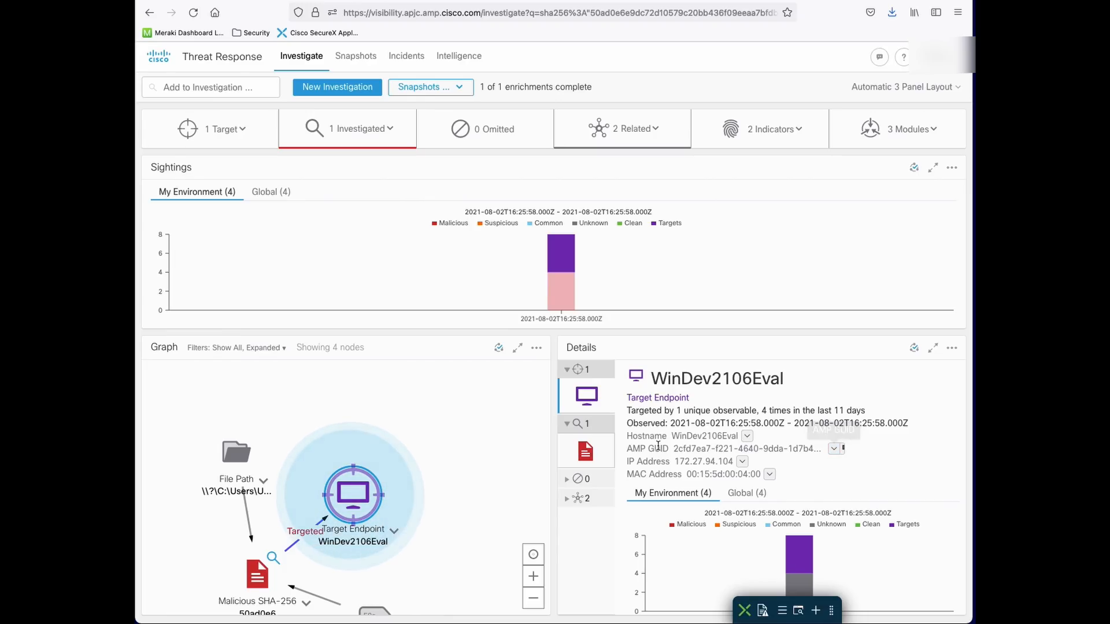
{"action": "left_click", "coordinate": [832, 449]}
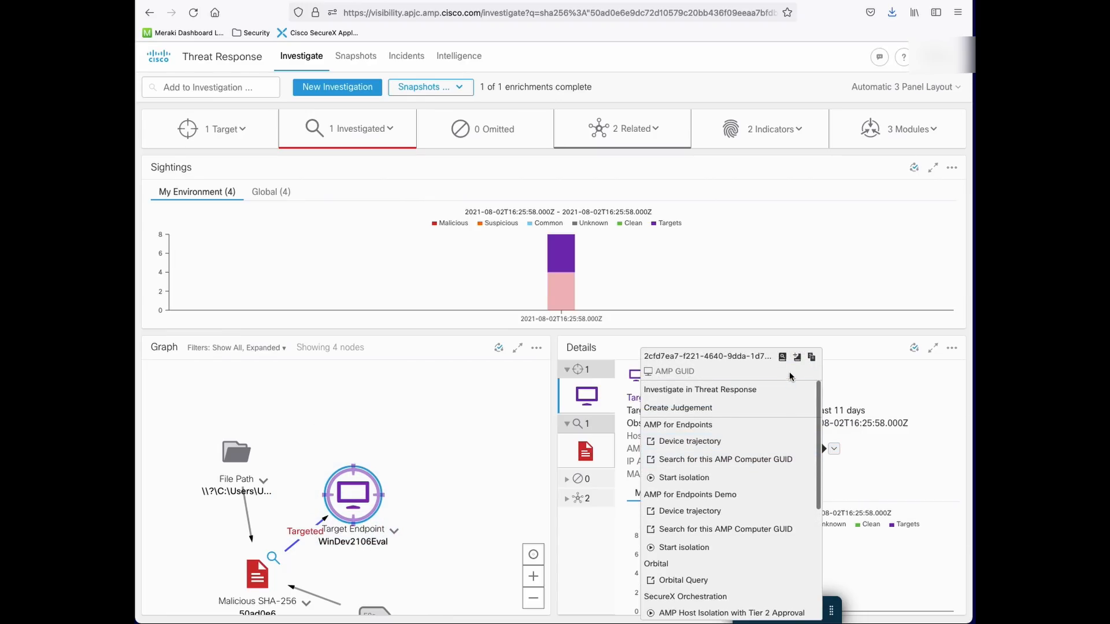
{"action": "left_click", "coordinate": [812, 357]}
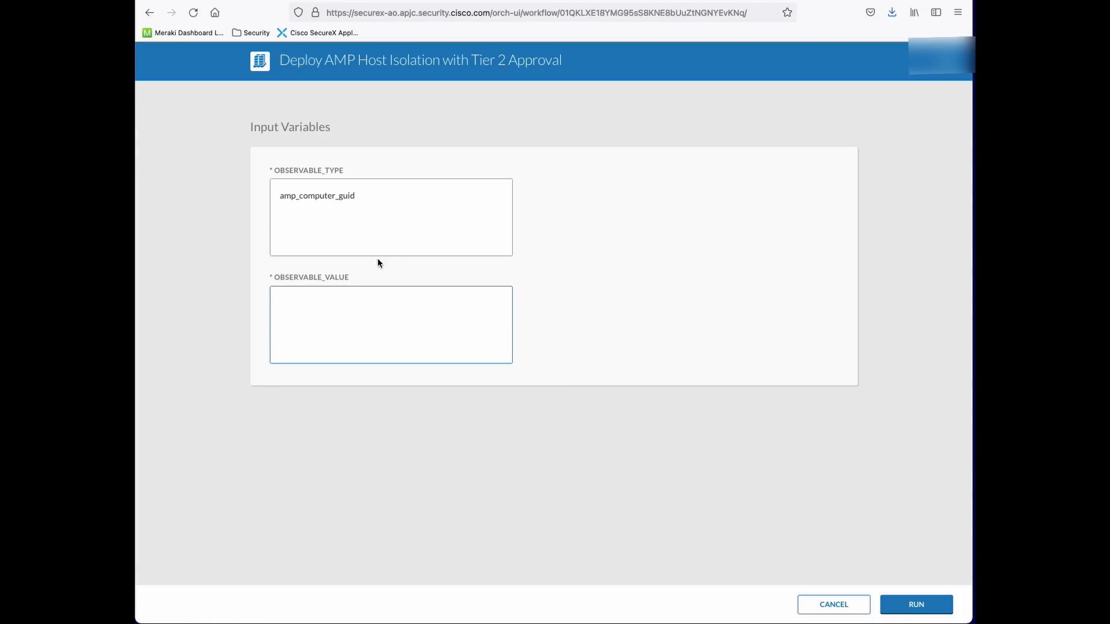
Paste AMP GUID 2cfd7ea7-f221-4640-9dda-1d7b4888c700 as the observable value and run the workflow
{"action": "key", "text": "super+v"}
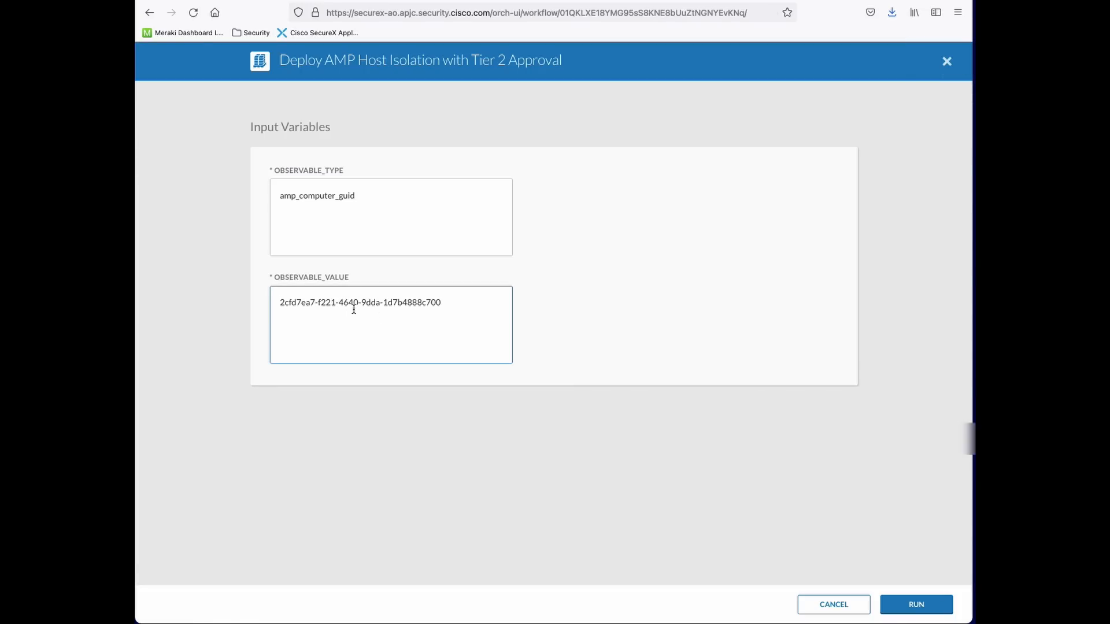
{"action": "left_click", "coordinate": [907, 608]}
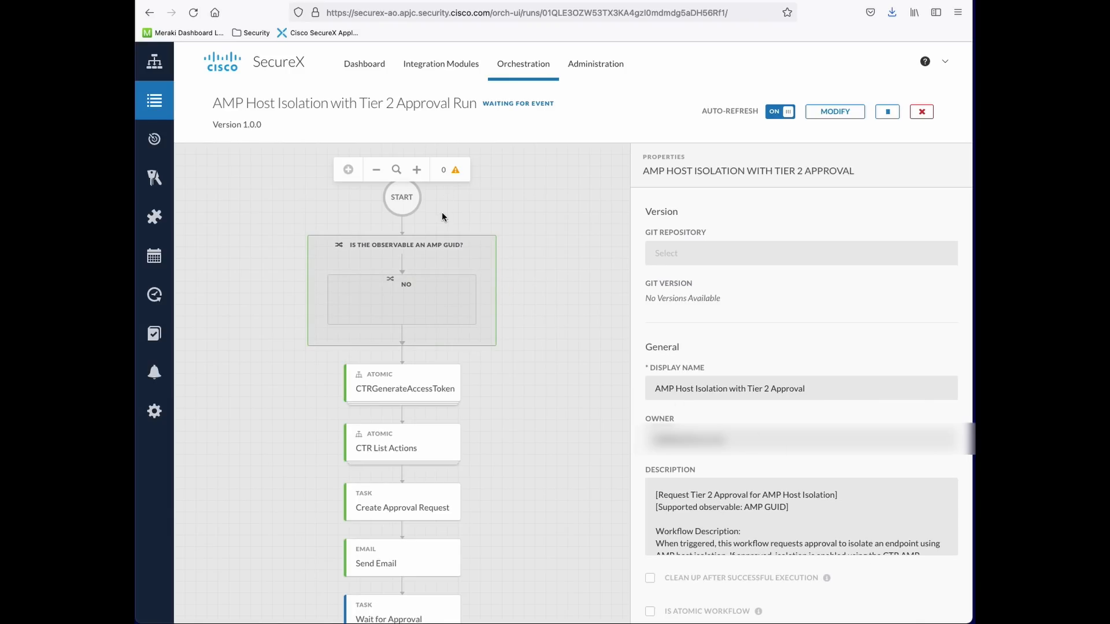
Inspect the run's NO branch, CTRGenerateAccessToken and CTR List Actions steps
{"action": "scroll", "coordinate": [442, 222], "scroll_direction": "down", "scroll_amount": 1}
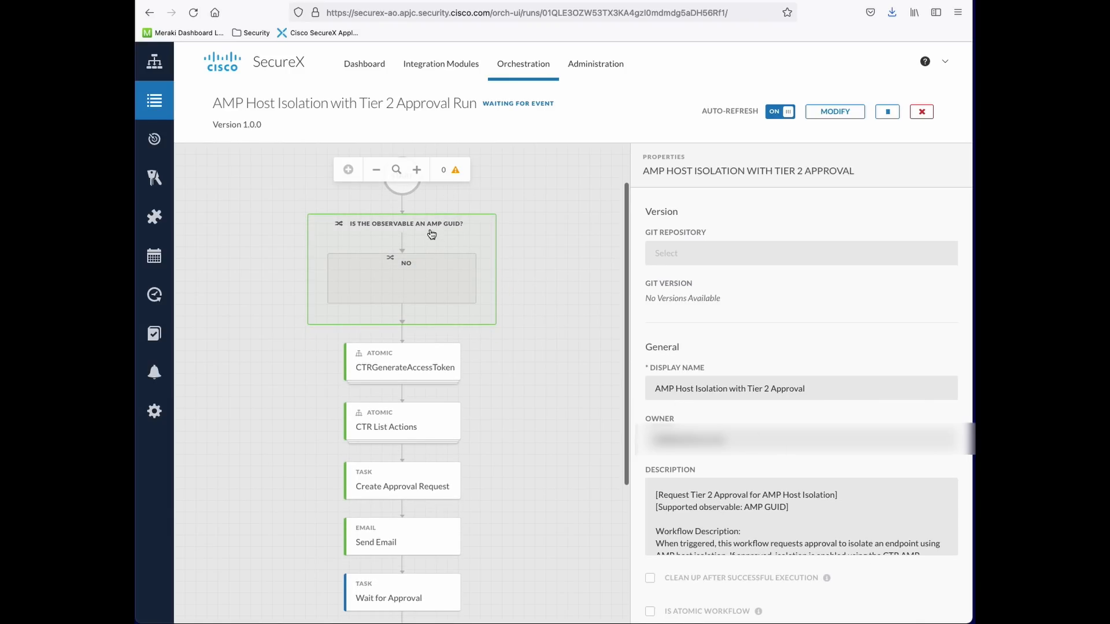
{"action": "scroll", "coordinate": [547, 247], "scroll_direction": "down", "scroll_amount": 2}
{"action": "scroll", "coordinate": [545, 250], "scroll_direction": "up", "scroll_amount": 3}
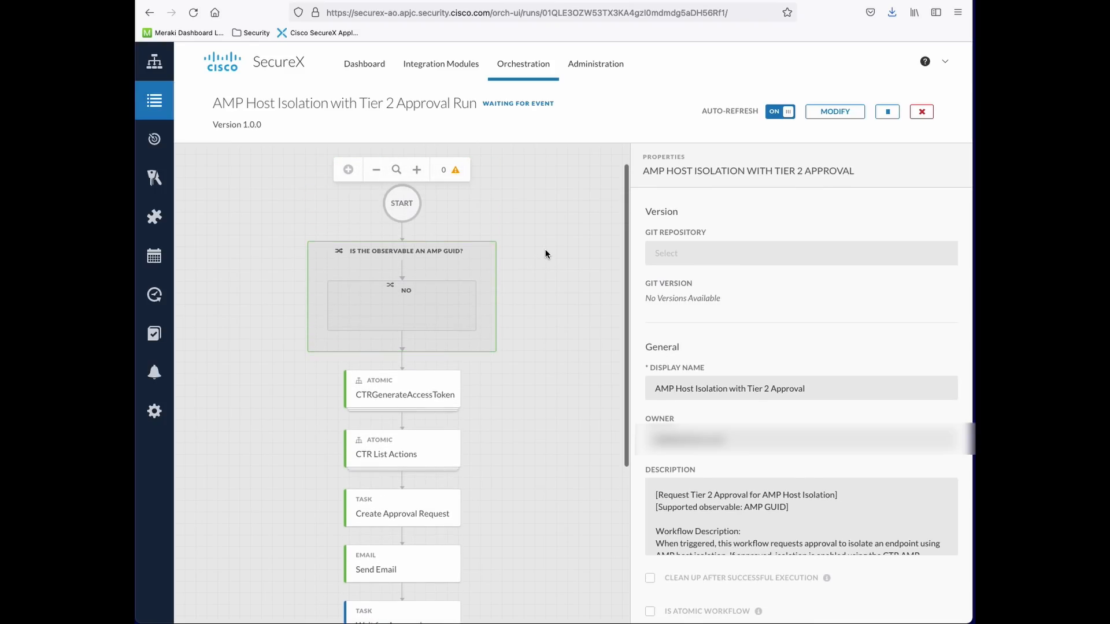
{"action": "scroll", "coordinate": [422, 327], "scroll_direction": "down", "scroll_amount": 4}
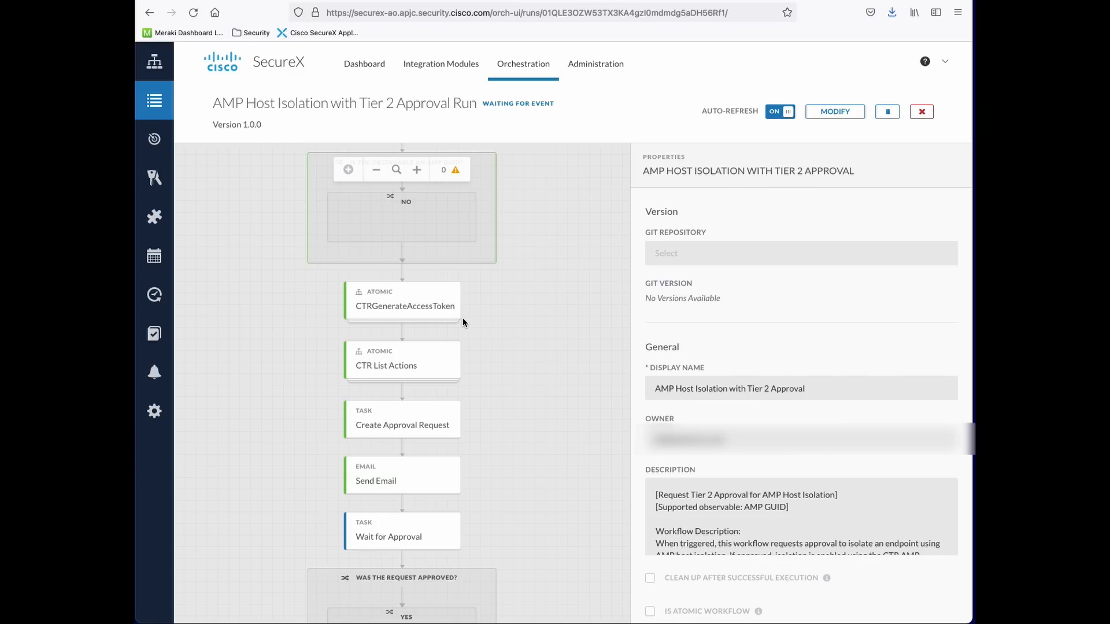
{"action": "scroll", "coordinate": [446, 303], "scroll_direction": "up", "scroll_amount": 2}
{"action": "left_click", "coordinate": [419, 277]}
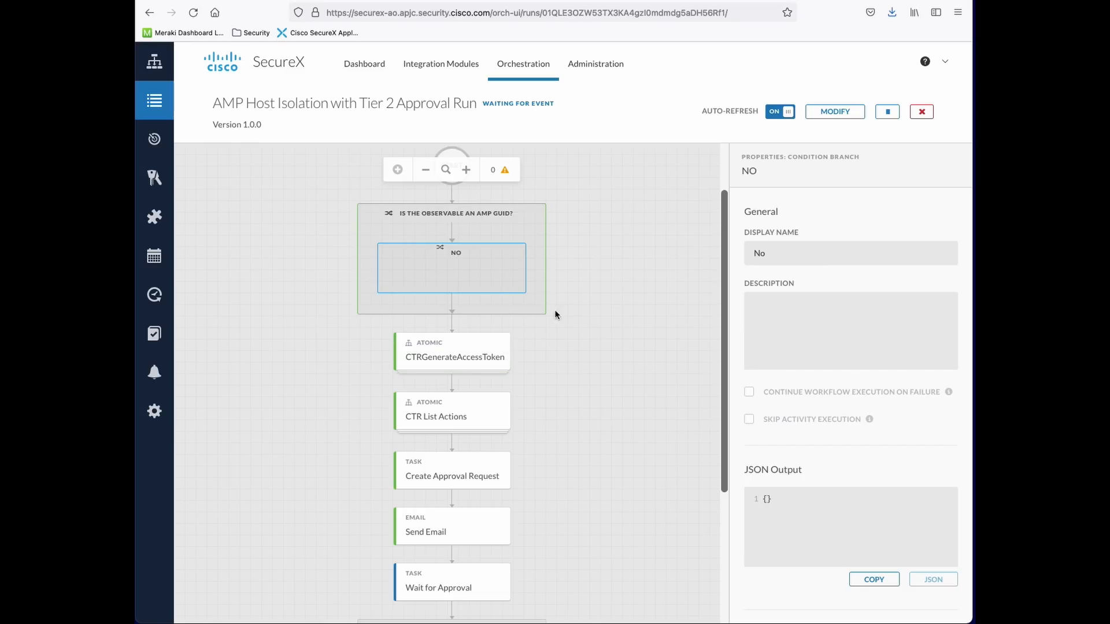
{"action": "left_click", "coordinate": [456, 366]}
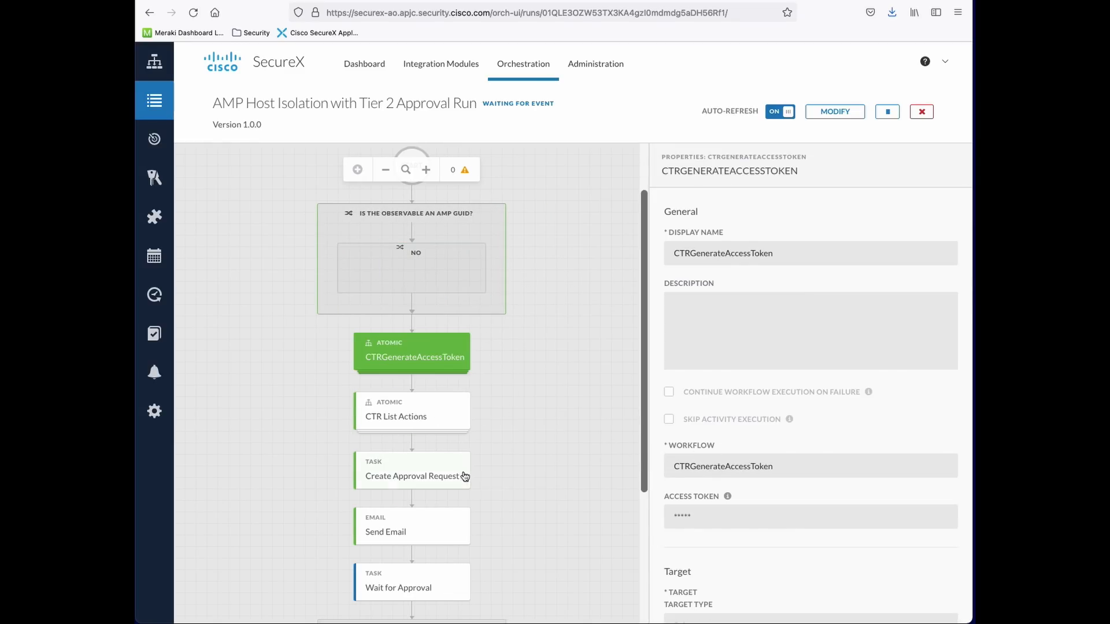
{"action": "left_click", "coordinate": [406, 425]}
Inspect Create Approval Request and Send Email, then drag Outlook alongside the run page
{"action": "scroll", "coordinate": [571, 425], "scroll_direction": "down", "scroll_amount": 1}
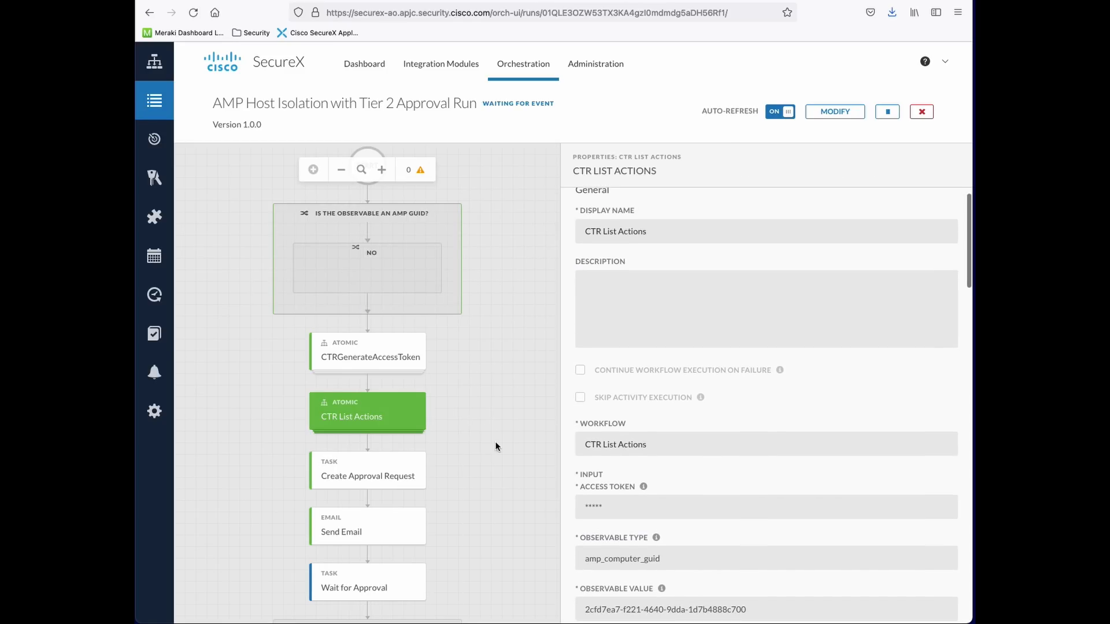
{"action": "left_click", "coordinate": [390, 478]}
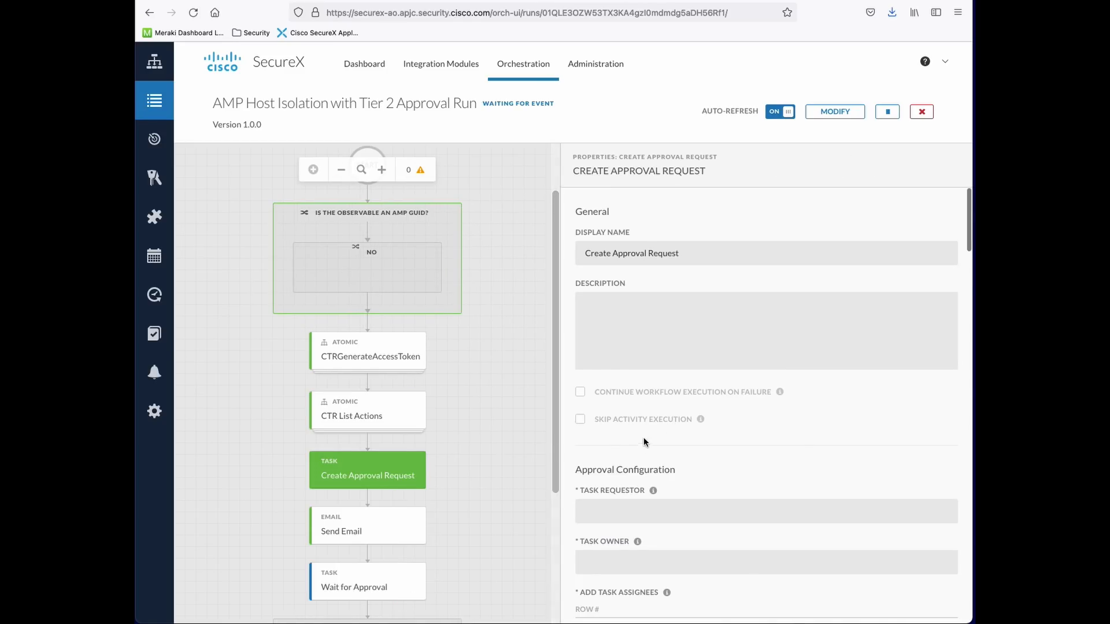
{"action": "left_click", "coordinate": [363, 536]}
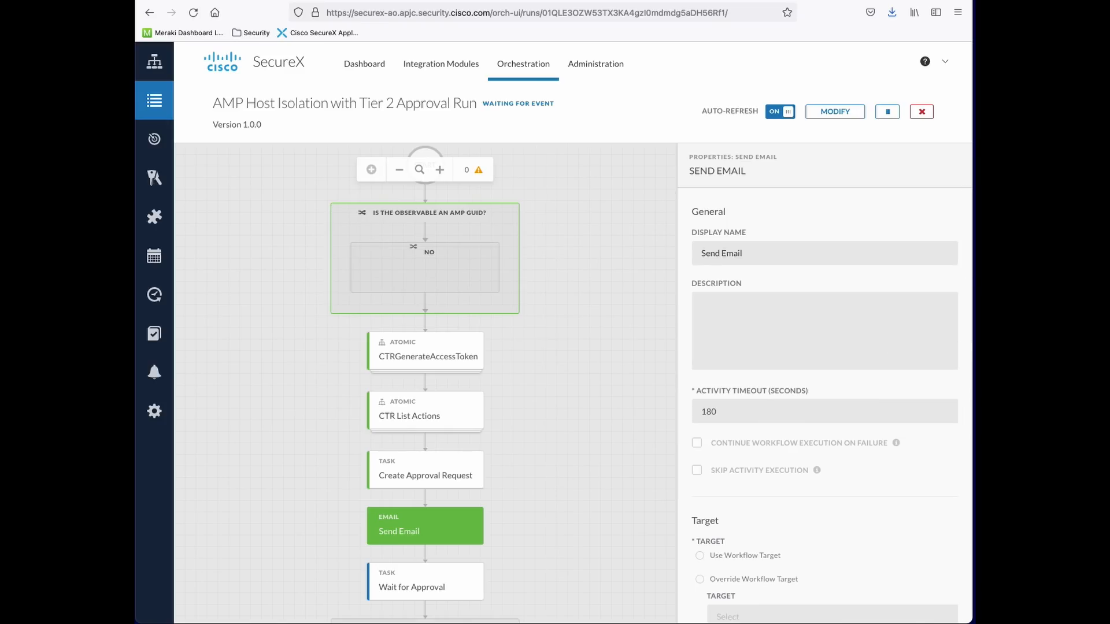
{"action": "left_click_drag", "start_coordinate": [1107, 3], "coordinate": [693, 3]}
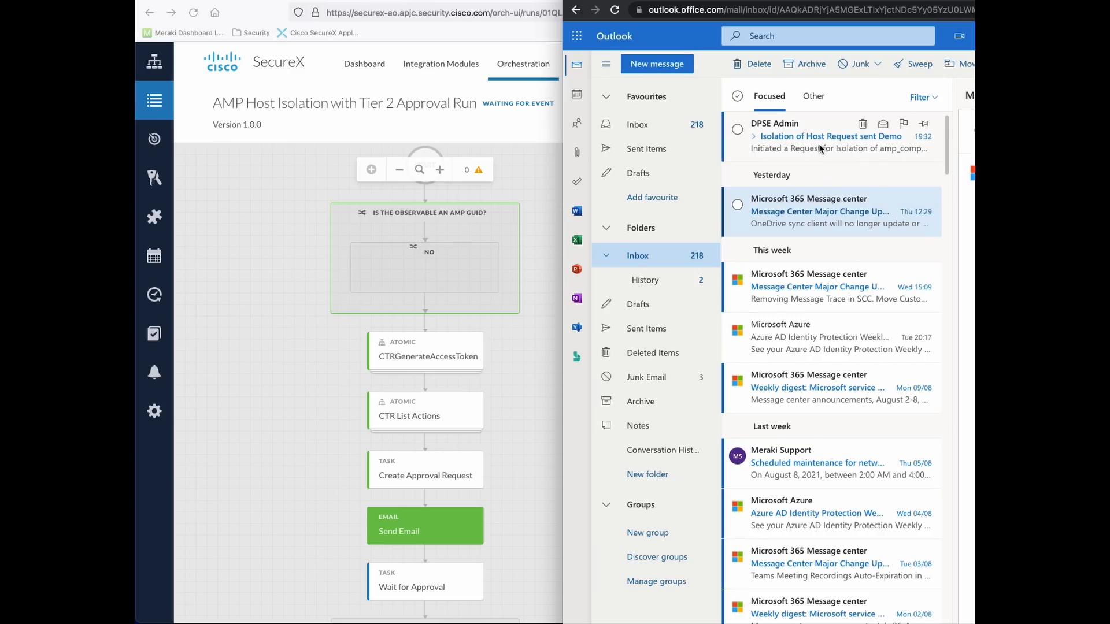
Read the 'Isolation of Host Request sent Demo' email and its Instance ID, then slide Outlook off screen
{"action": "left_click_drag", "start_coordinate": [899, 2], "coordinate": [556, 2]}
{"action": "left_click", "coordinate": [500, 136]}
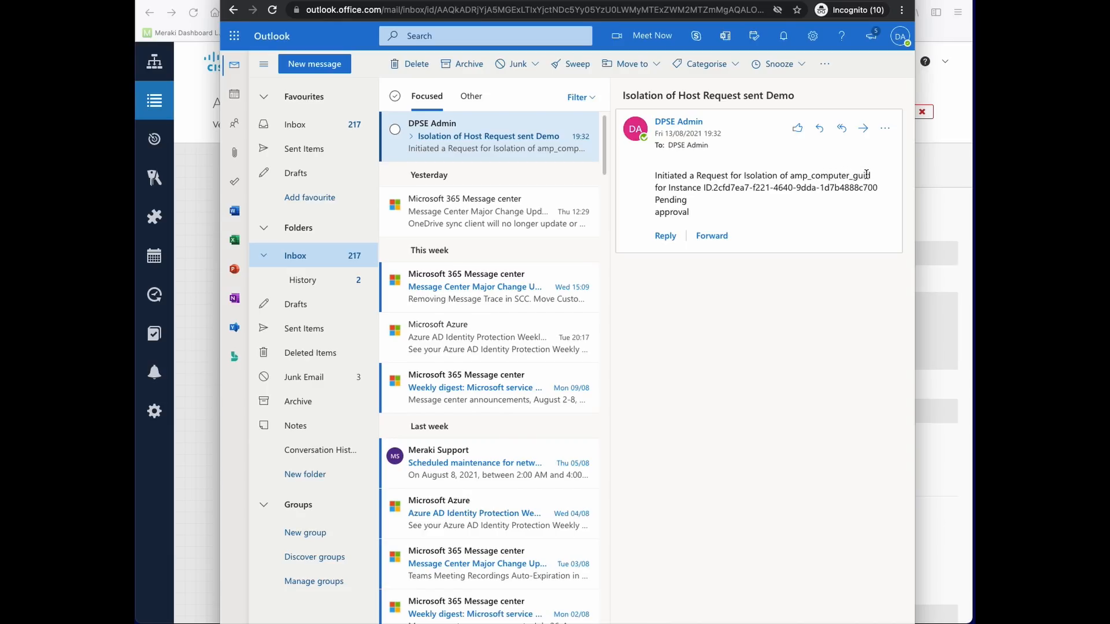
{"action": "left_click_drag", "start_coordinate": [712, 185], "coordinate": [883, 188]}
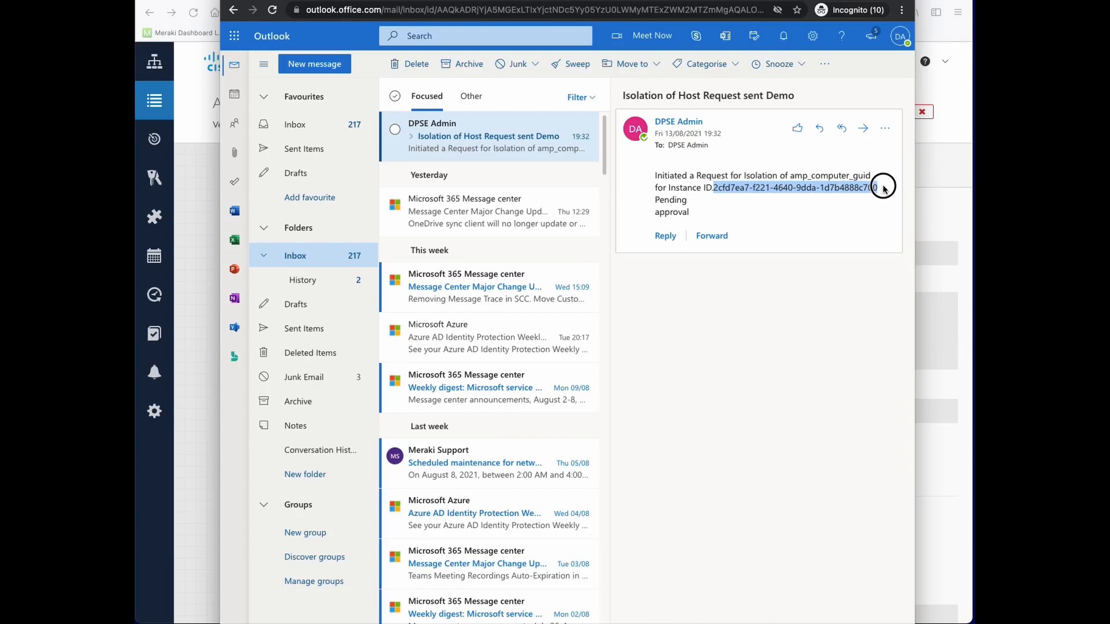
{"action": "left_click", "coordinate": [661, 162]}
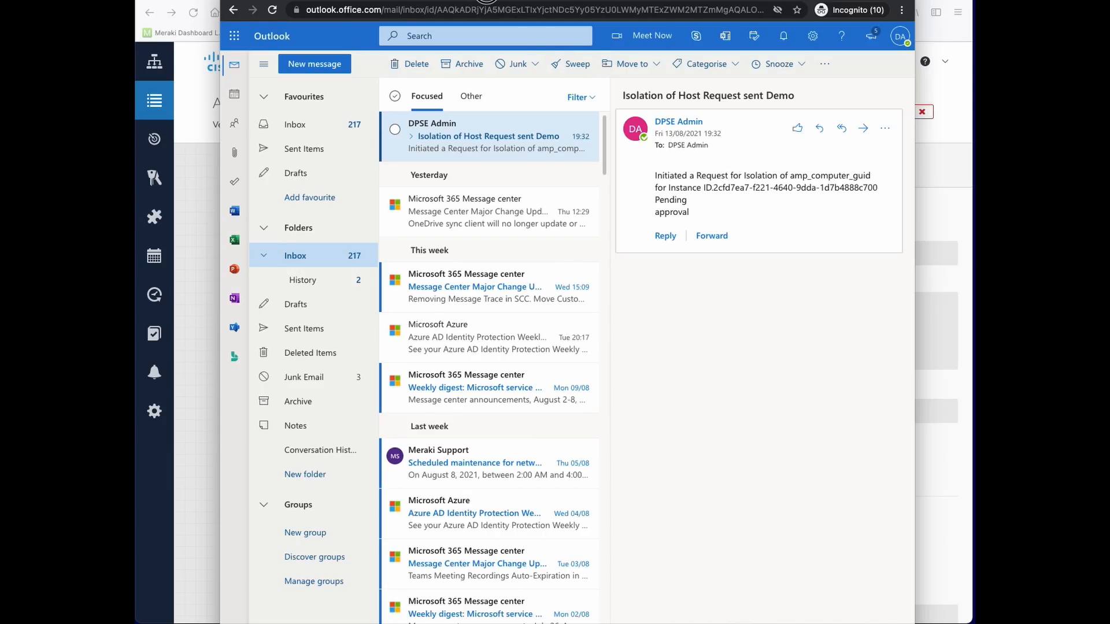
{"action": "left_click_drag", "start_coordinate": [487, 2], "coordinate": [503, 1]}
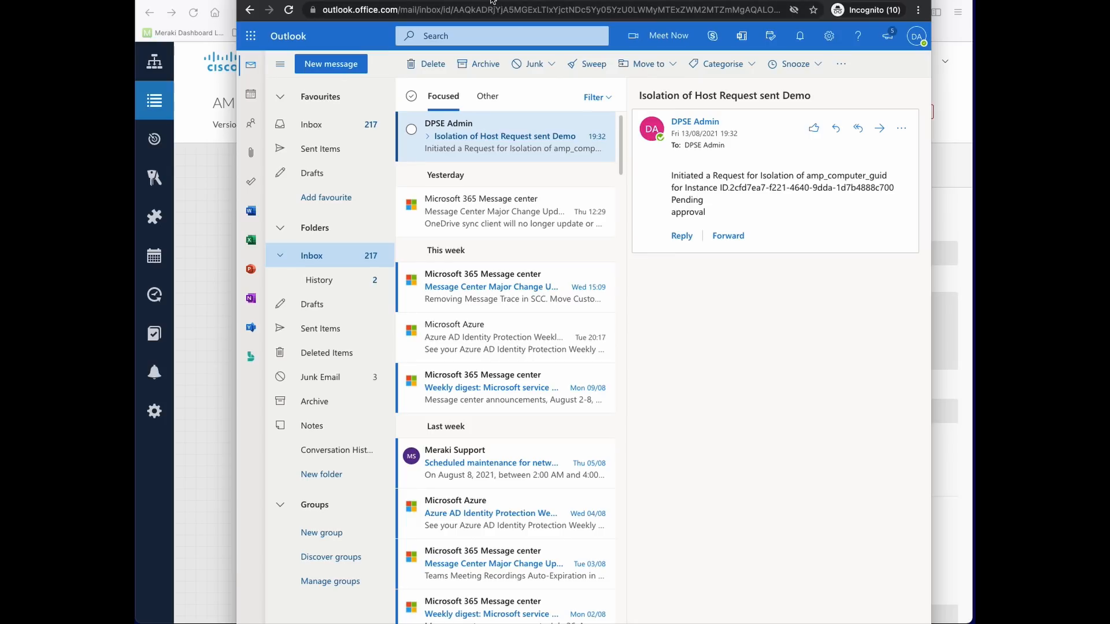
{"action": "left_click_drag", "start_coordinate": [487, 1], "coordinate": [1109, 3]}
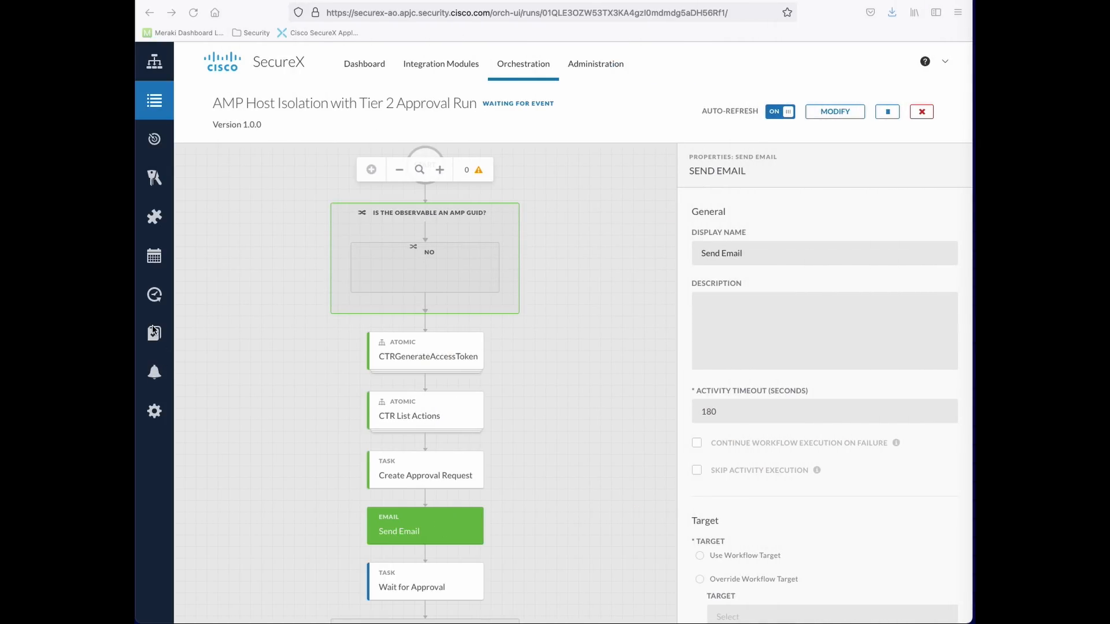
Open the Tasks page and the due-soon Create Approval Request task
{"action": "mouse_move", "coordinate": [152, 330]}
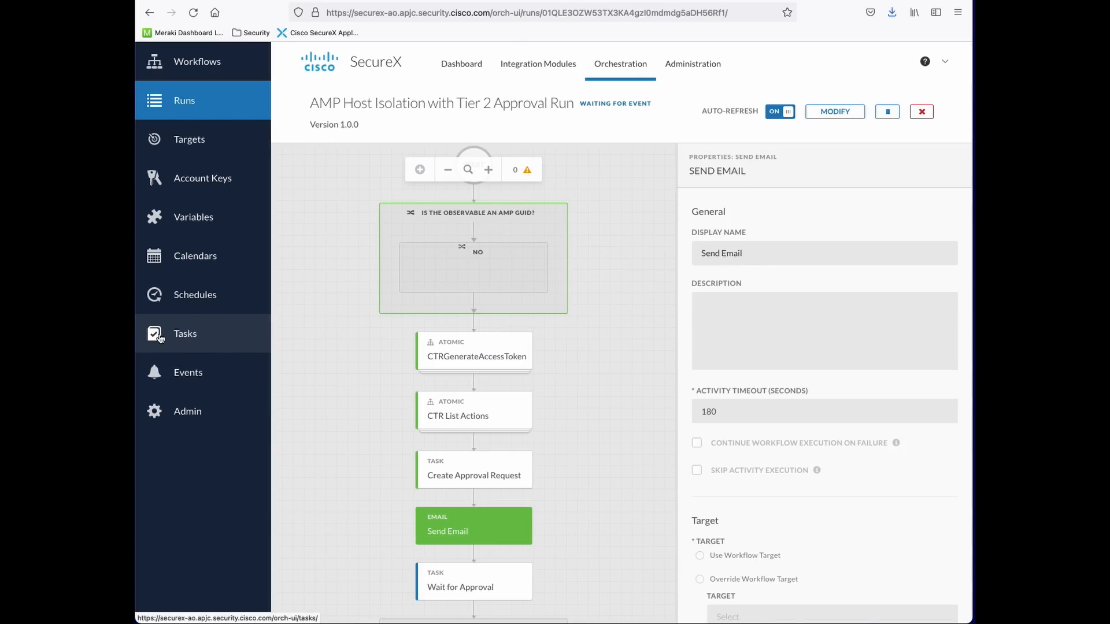
{"action": "left_click", "coordinate": [161, 338]}
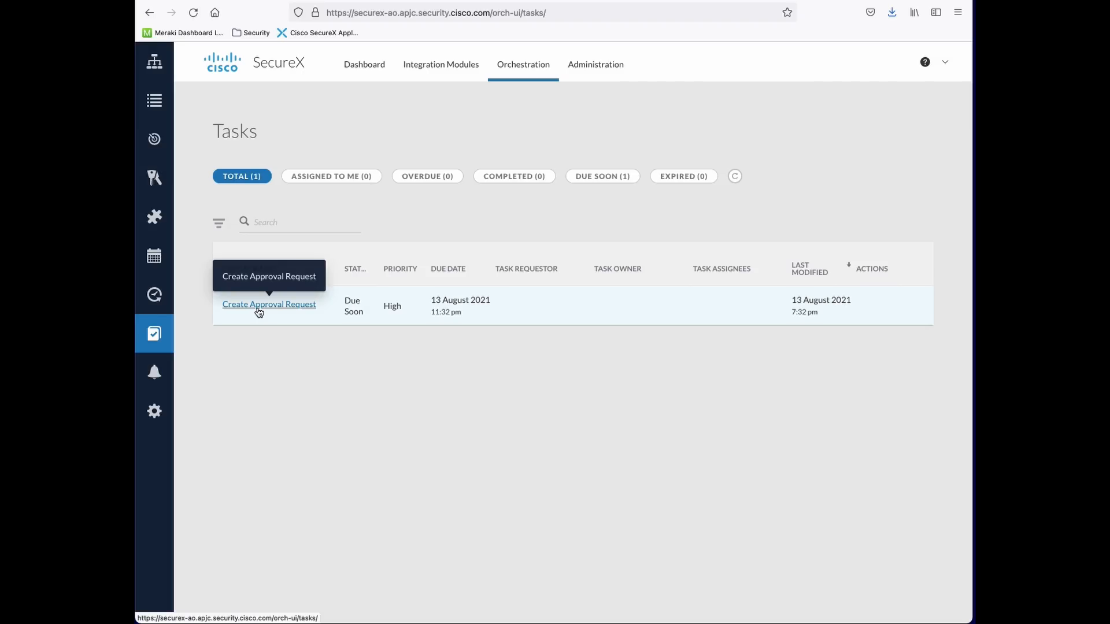
{"action": "left_click", "coordinate": [294, 307]}
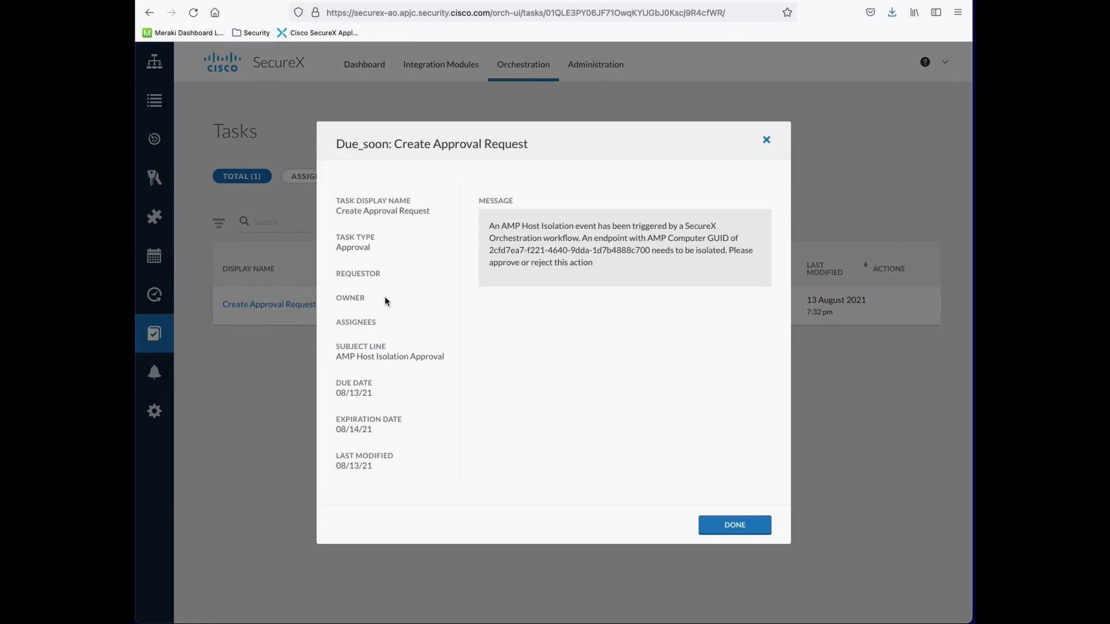
Highlight the host-isolation approve-or-reject message, then close the task with DONE
{"action": "left_click_drag", "start_coordinate": [489, 230], "coordinate": [761, 268]}
{"action": "left_click", "coordinate": [740, 270]}
{"action": "left_click_drag", "start_coordinate": [345, 331], "coordinate": [373, 330]}
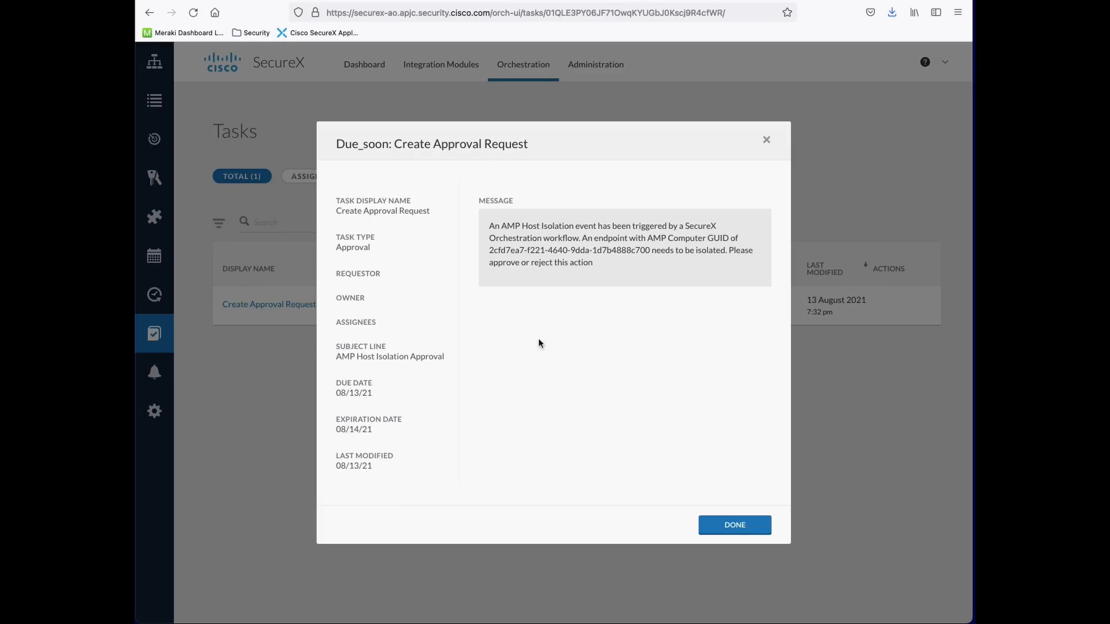
{"action": "left_click", "coordinate": [735, 525]}
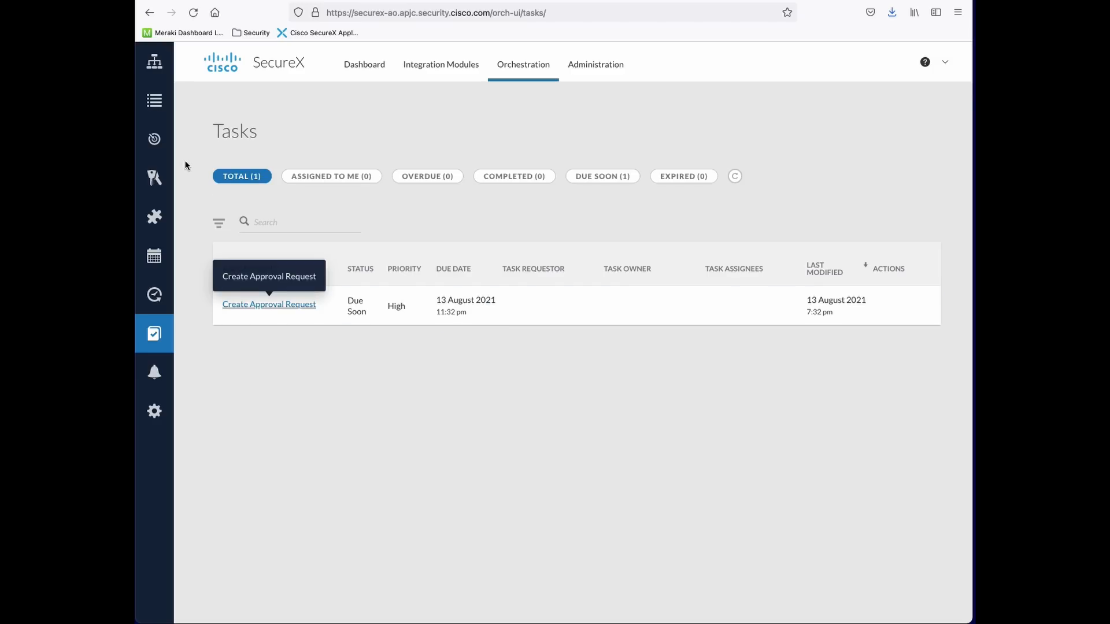
Under Variables, enter the admin e-mail as Task Requestor's value and confirm the modification
{"action": "mouse_move", "coordinate": [167, 183]}
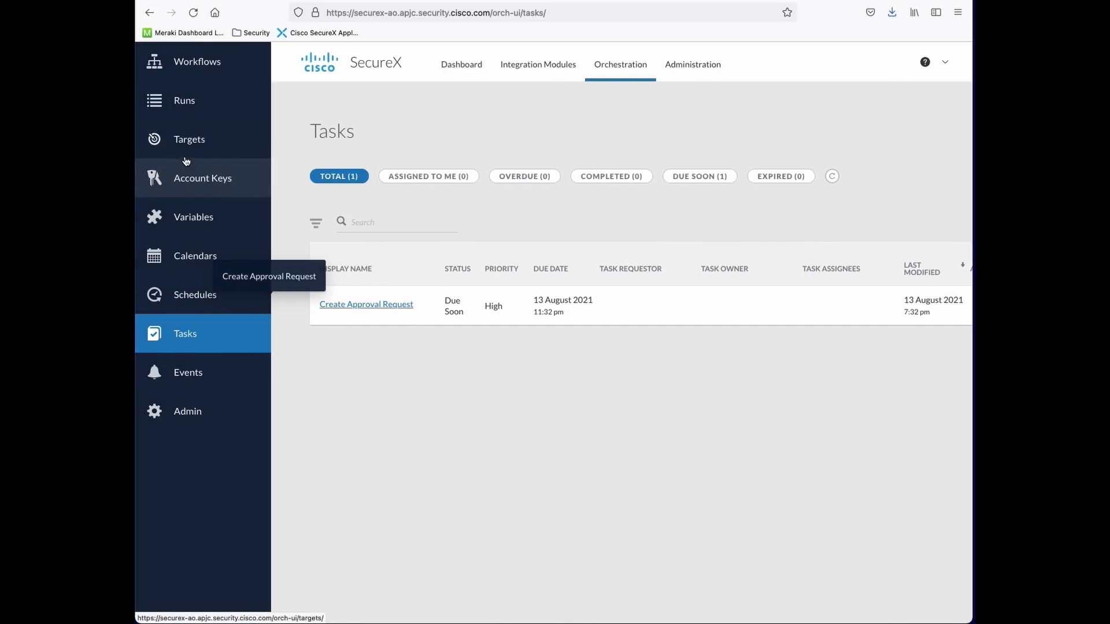
{"action": "left_click", "coordinate": [195, 223]}
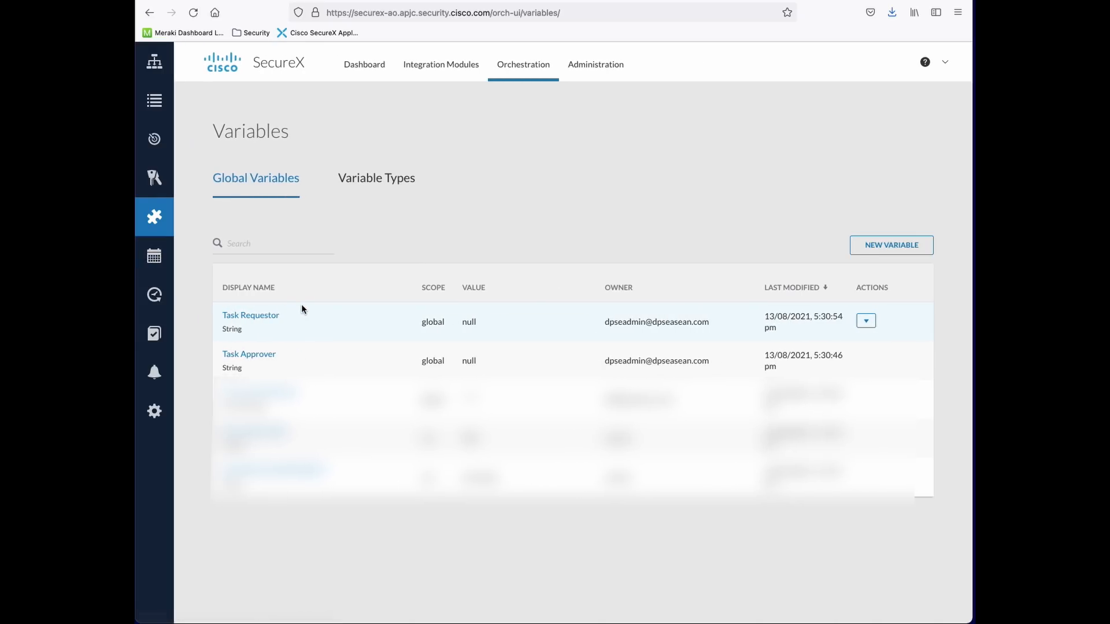
{"action": "left_click", "coordinate": [261, 321]}
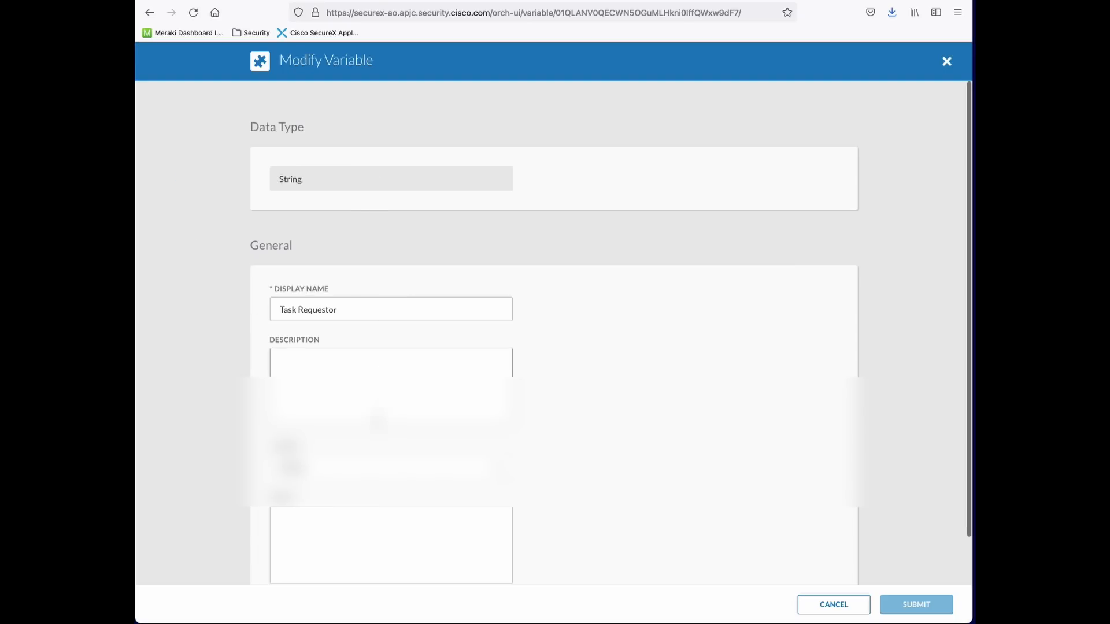
{"action": "scroll", "coordinate": [367, 513], "scroll_direction": "down", "scroll_amount": 2}
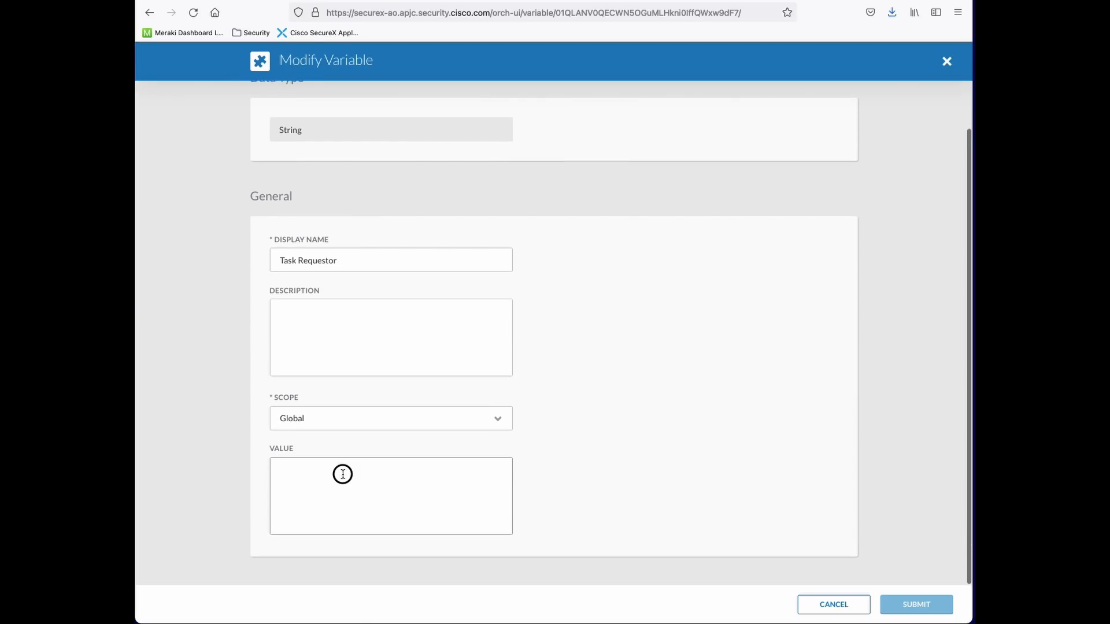
{"action": "left_click", "coordinate": [342, 474]}
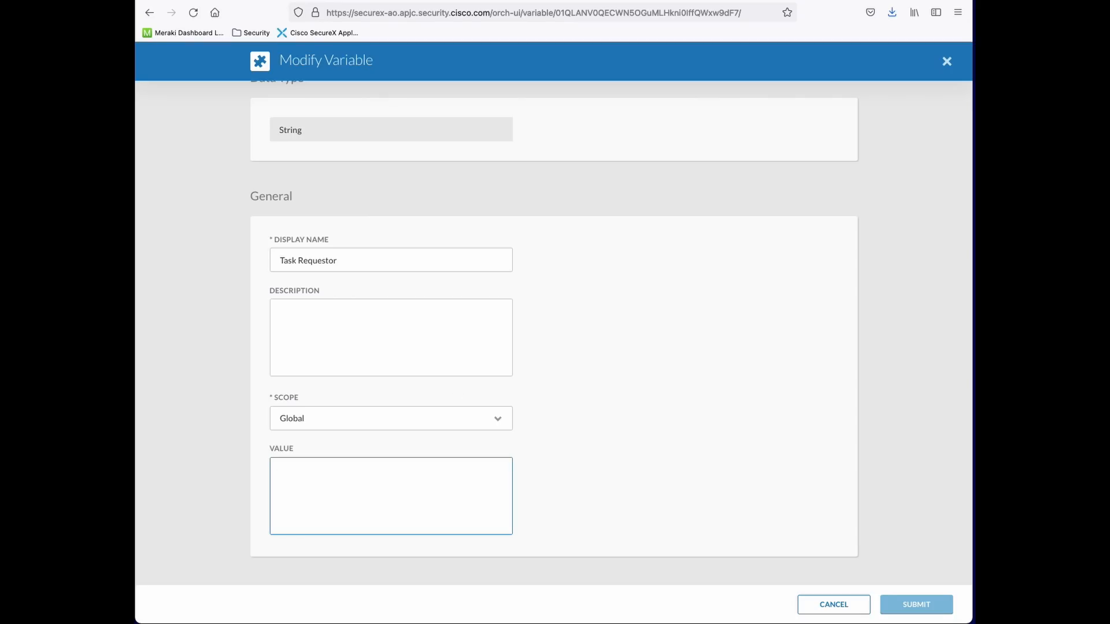
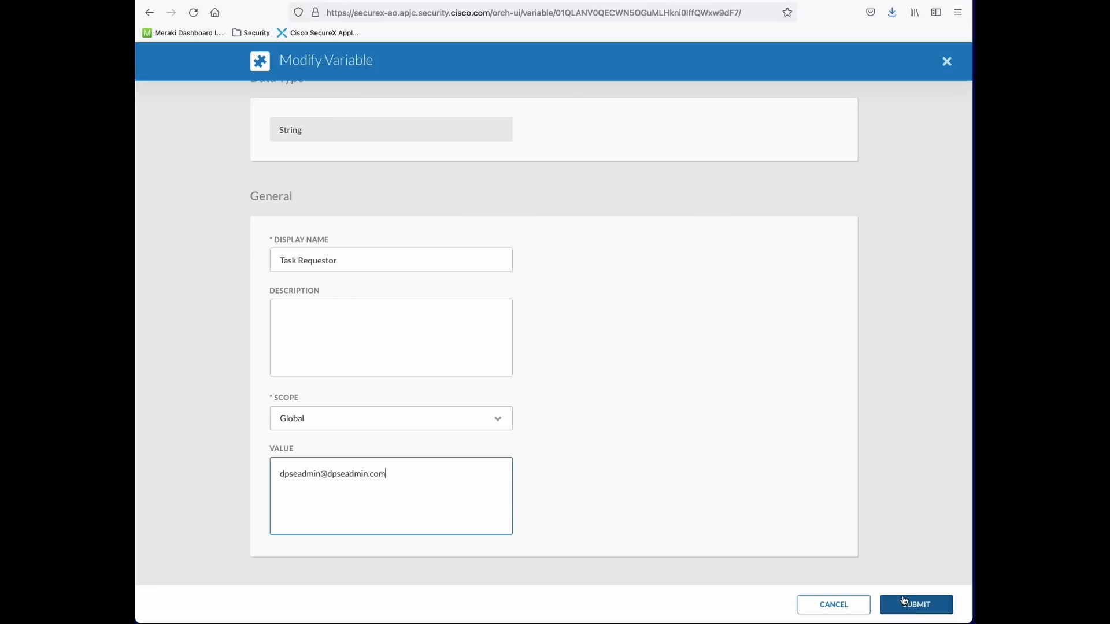
{"action": "left_click", "coordinate": [908, 608]}
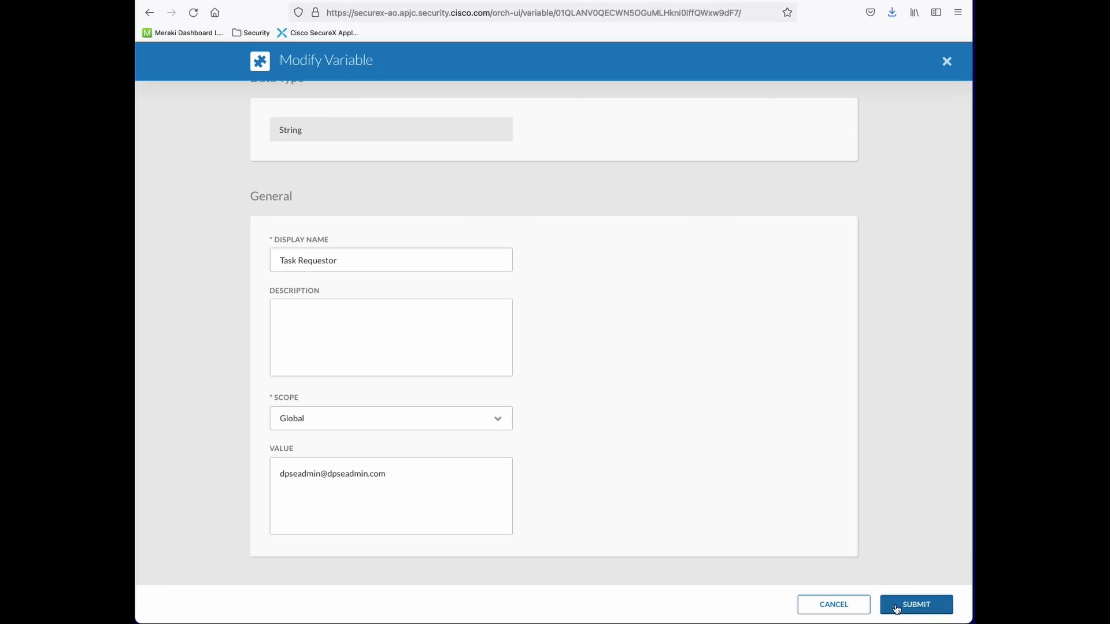
{"action": "left_click", "coordinate": [687, 449]}
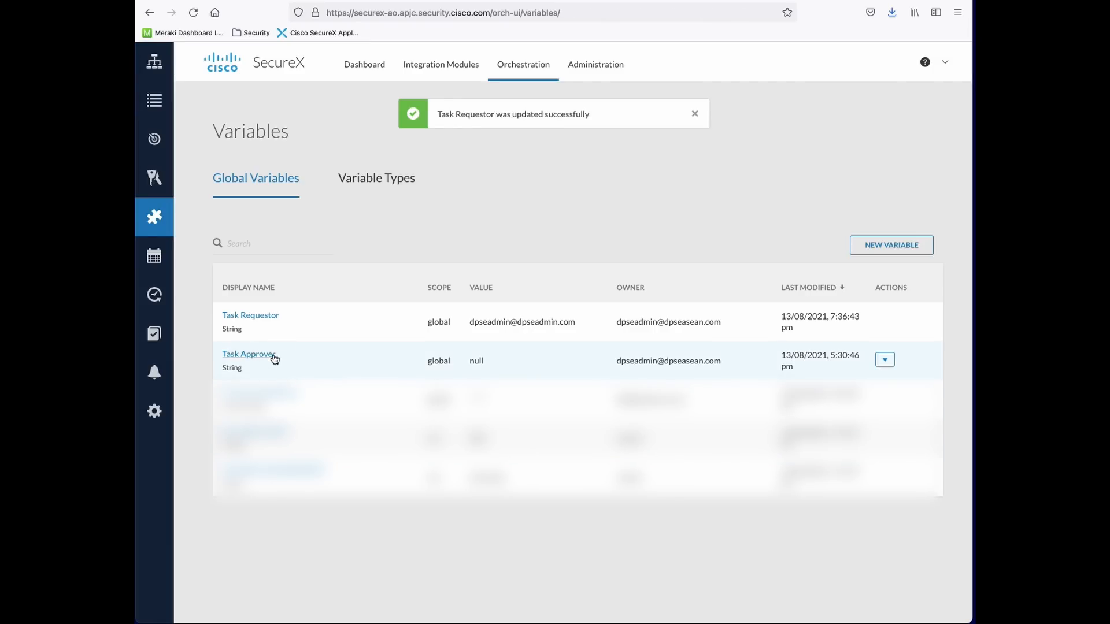
{"action": "left_click", "coordinate": [272, 356]}
Enter the admin e-mail as Task Approver's value, submit, and confirm the modification
{"action": "left_click", "coordinate": [379, 540]}
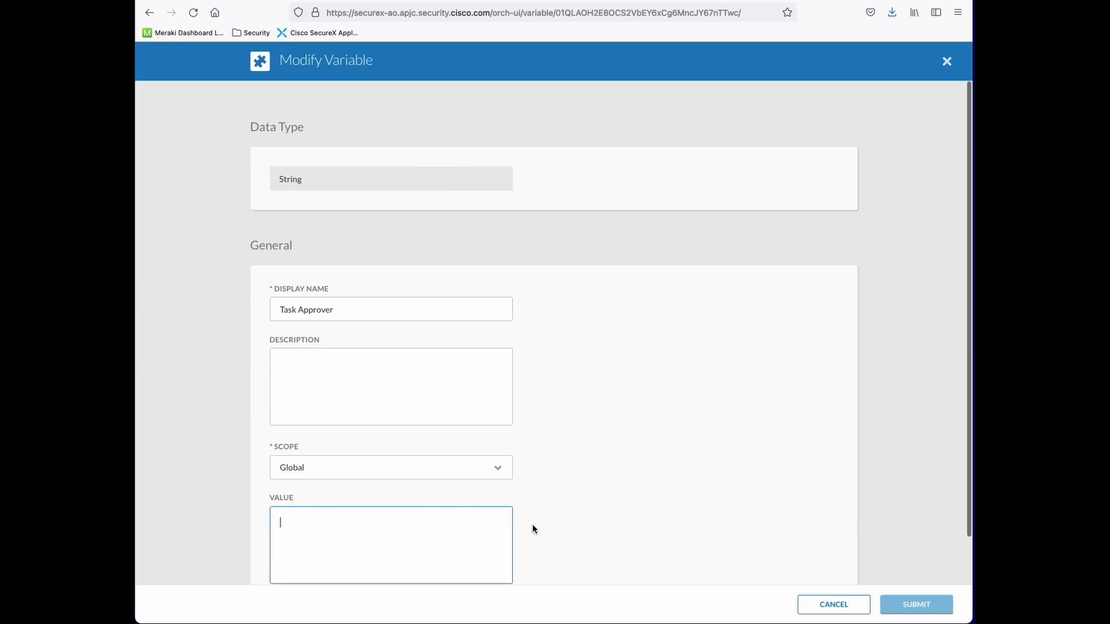
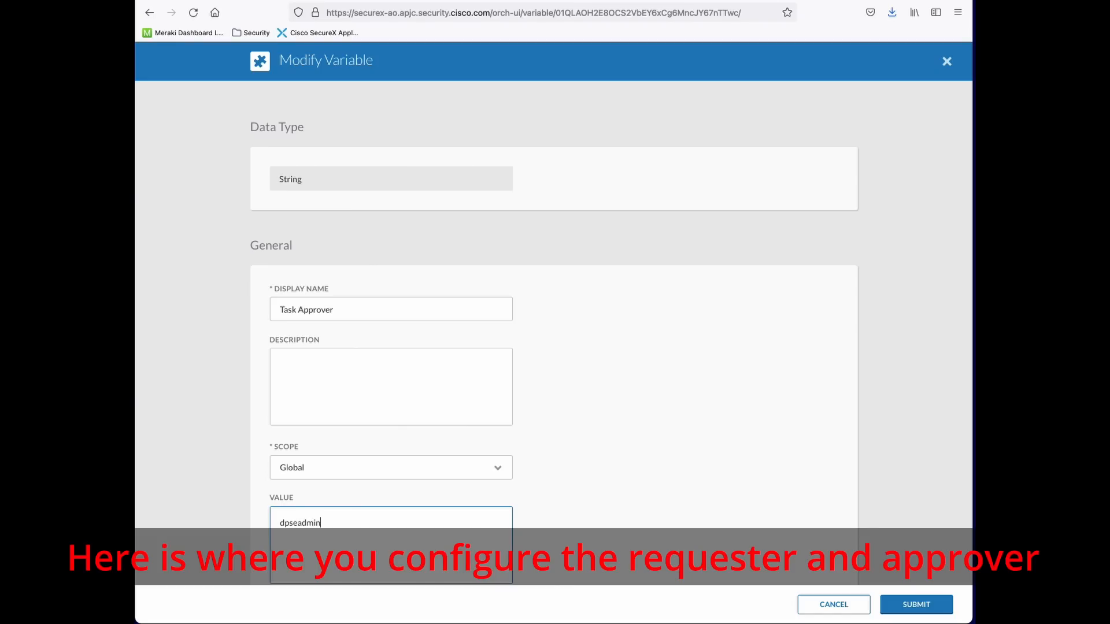
{"action": "left_click", "coordinate": [897, 610]}
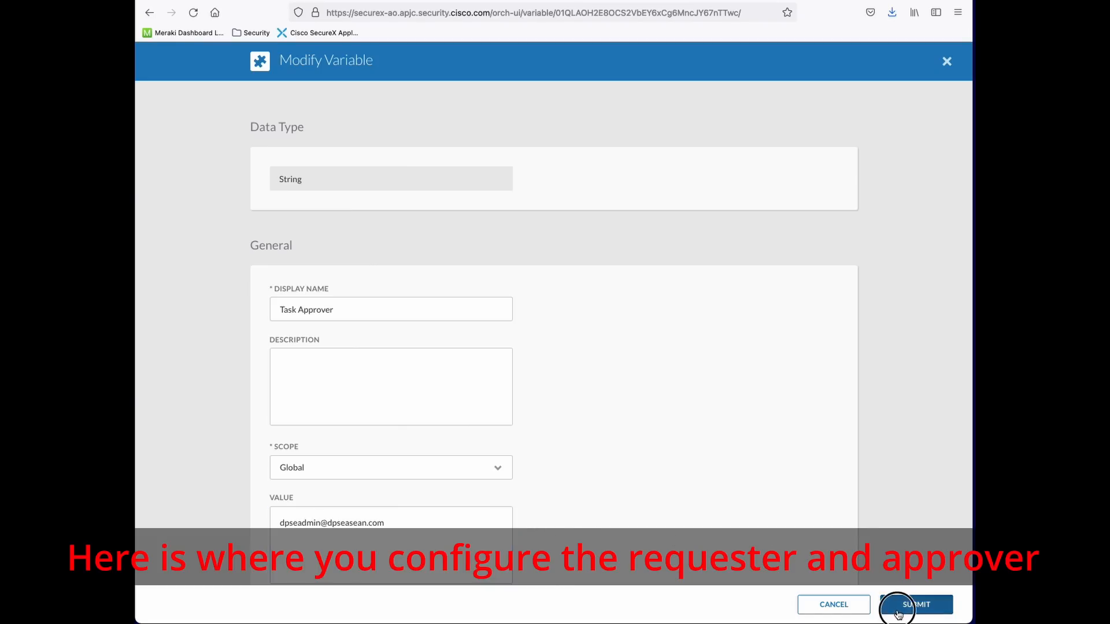
{"action": "left_click", "coordinate": [689, 439]}
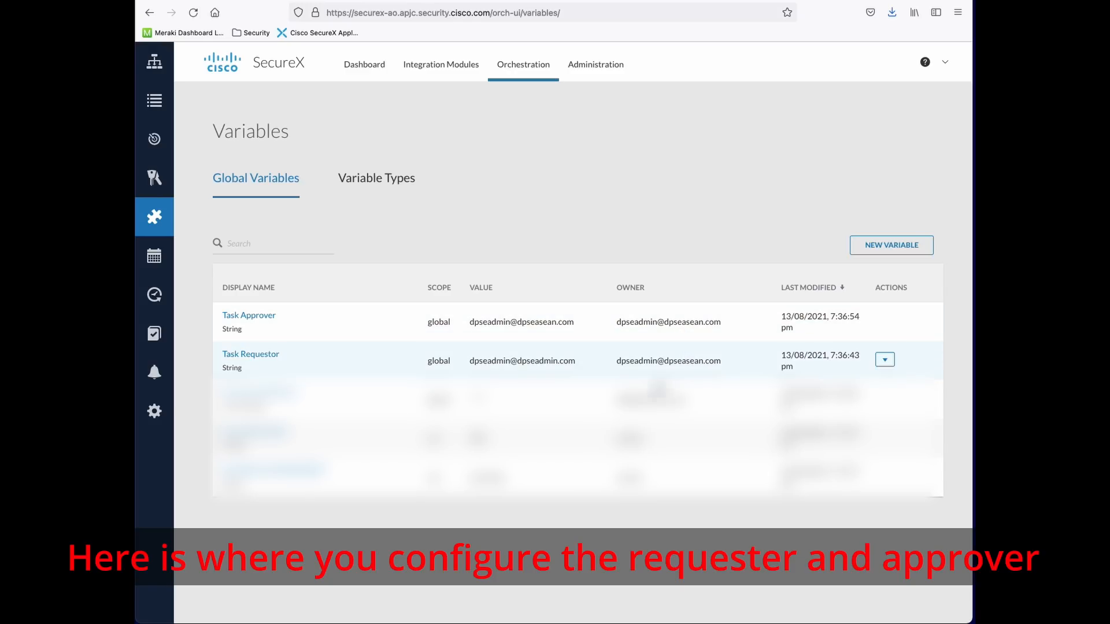
Select and inspect entries in the Global Variables list
{"action": "key", "text": "ctrl+a"}
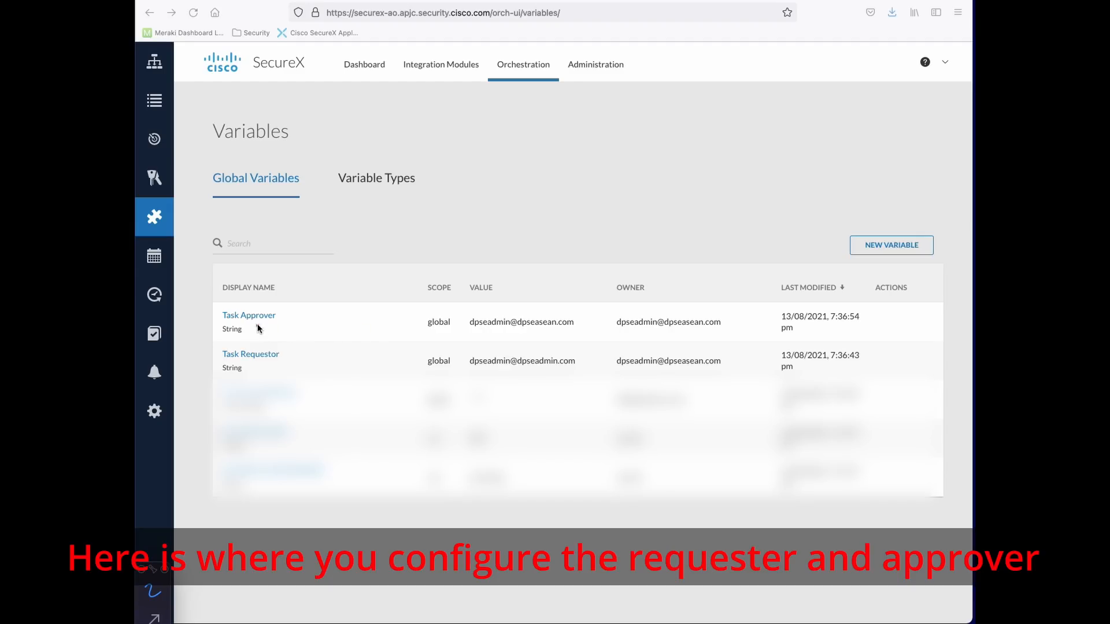
{"action": "mouse_move", "coordinate": [223, 314]}
{"action": "left_mouse_down"}
{"action": "mouse_move", "coordinate": [258, 305]}
{"action": "mouse_move", "coordinate": [263, 322]}
{"action": "mouse_move", "coordinate": [236, 326]}
{"action": "mouse_move", "coordinate": [293, 345]}
{"action": "mouse_move", "coordinate": [234, 360]}
{"action": "left_mouse_up"}
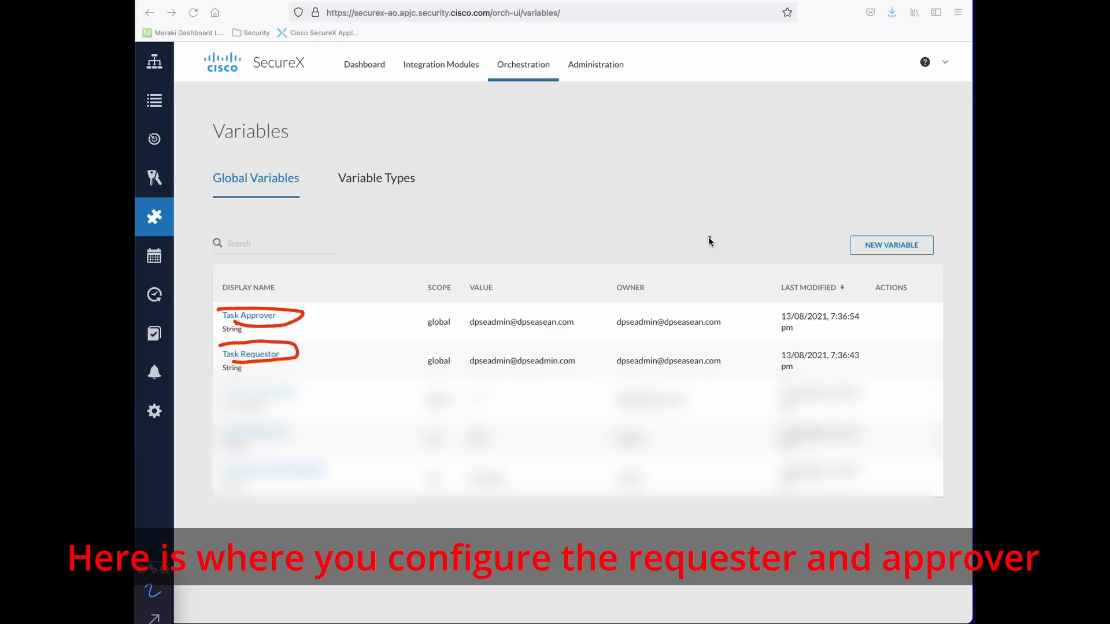
{"action": "left_click", "coordinate": [291, 354]}
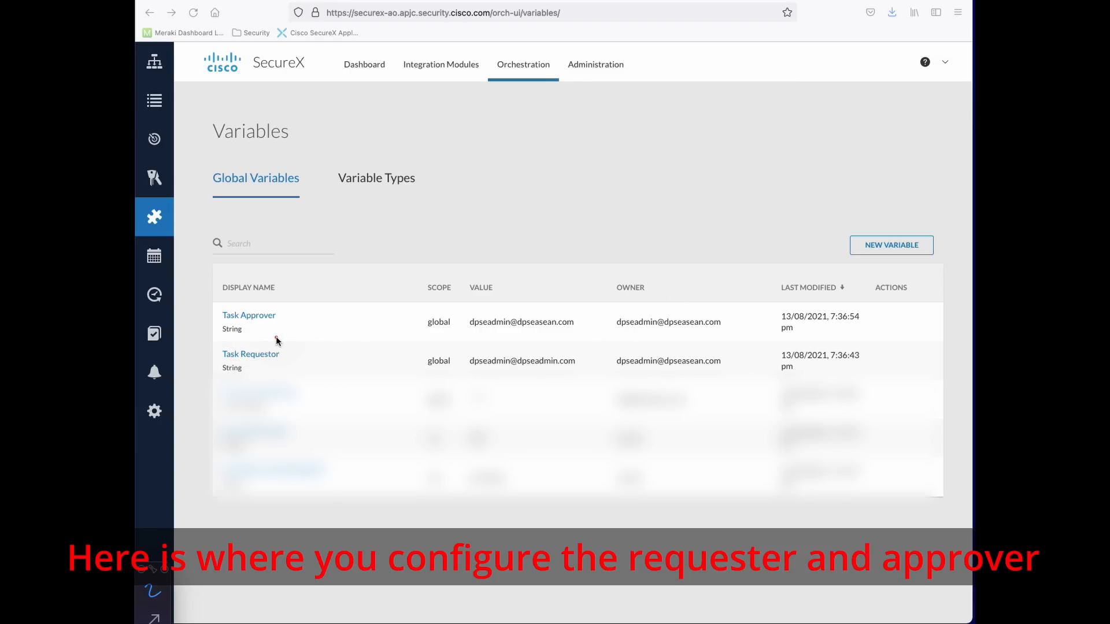
{"action": "mouse_move", "coordinate": [186, 153]}
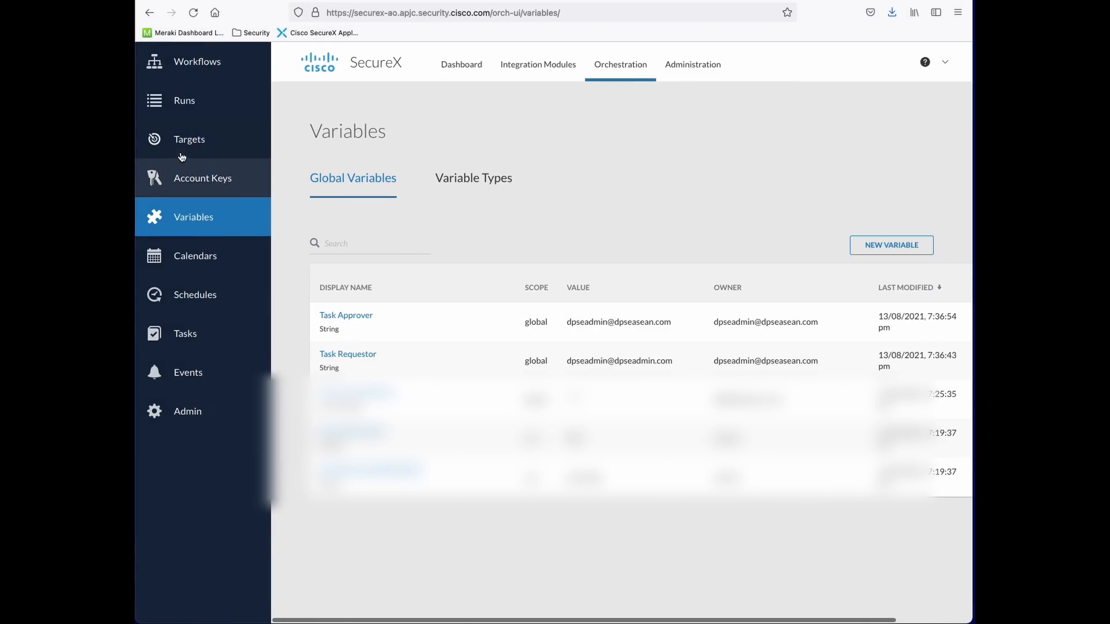
Open the AMP Host Isolation with Tier 2 Approval workflow and start a new run
{"action": "left_click", "coordinate": [185, 103]}
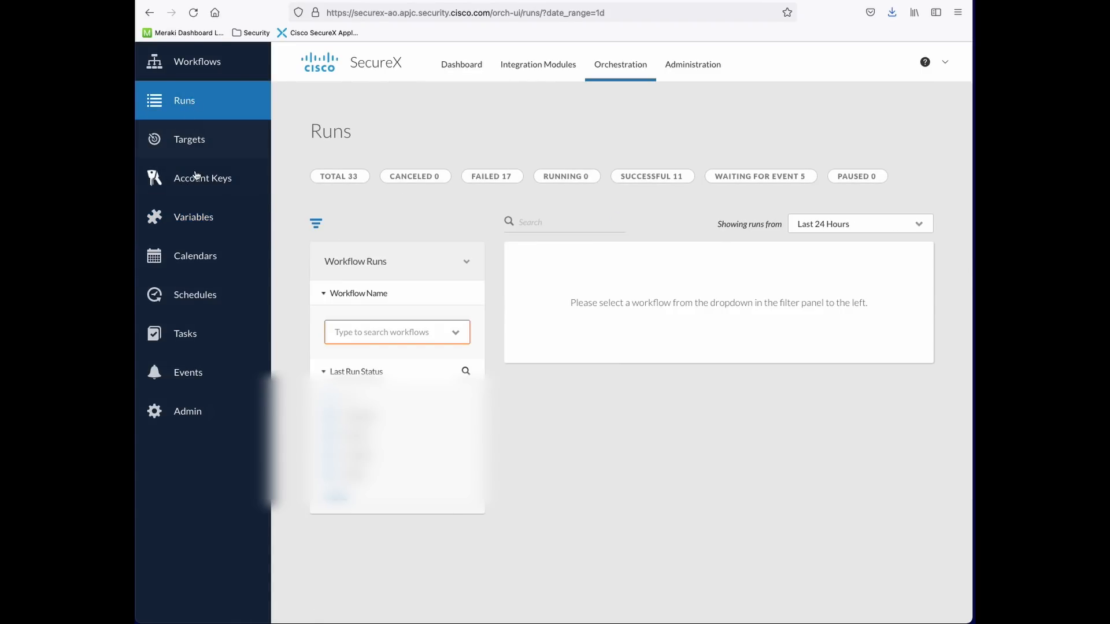
{"action": "left_click", "coordinate": [199, 63]}
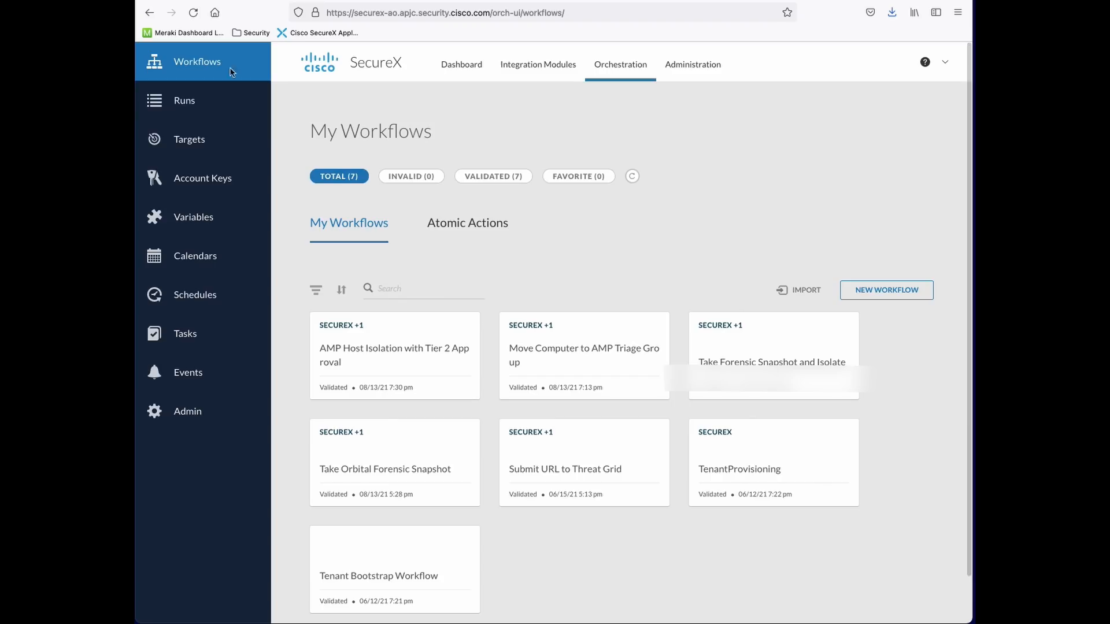
{"action": "left_click", "coordinate": [310, 357]}
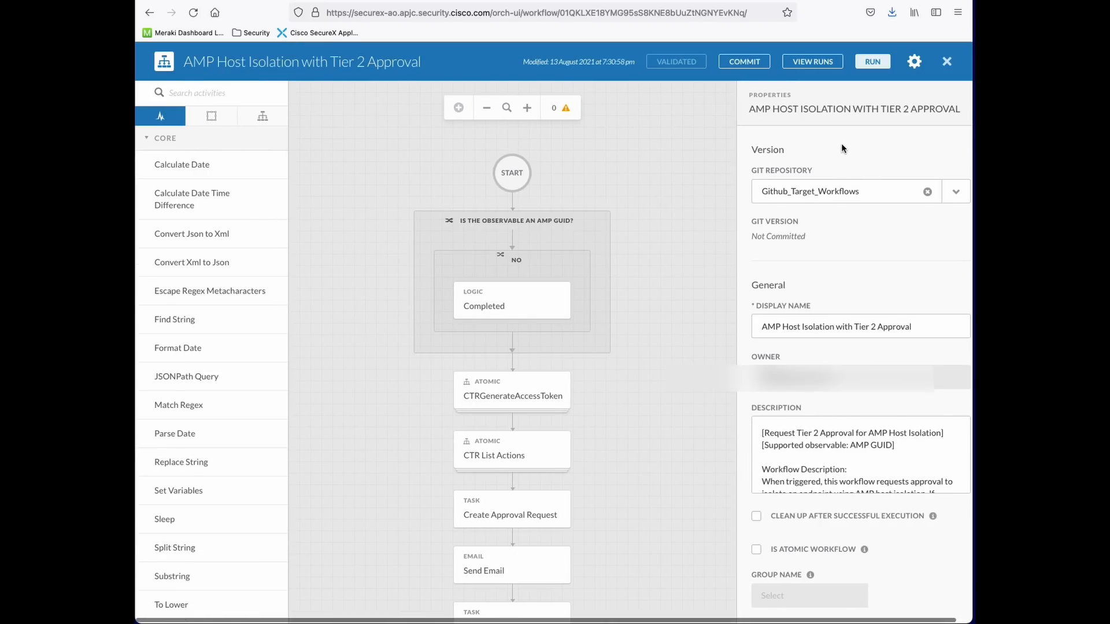
{"action": "left_click", "coordinate": [870, 62]}
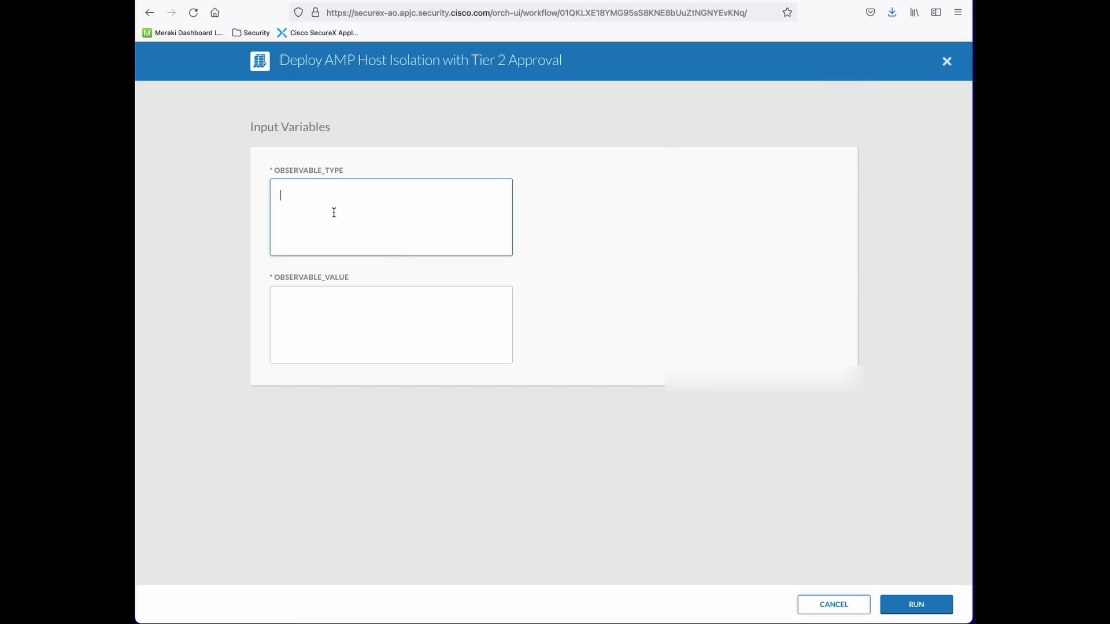
Set observable type amp_computer_guid, paste the endpoint's GUID as value, and launch the run
{"action": "type", "text": "amp_computer_guid"}
{"action": "left_click", "coordinate": [358, 320]}
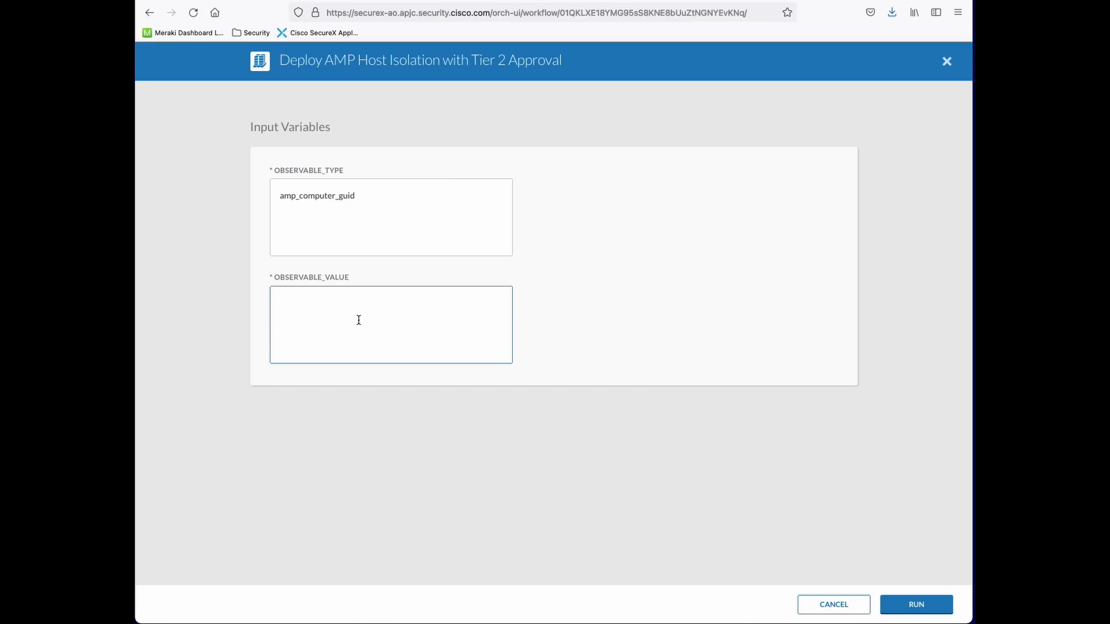
{"action": "type", "text": "2cfd7ea7-f221-4640-9dda-1d7b4888c700"}
{"action": "left_click", "coordinate": [911, 605]}
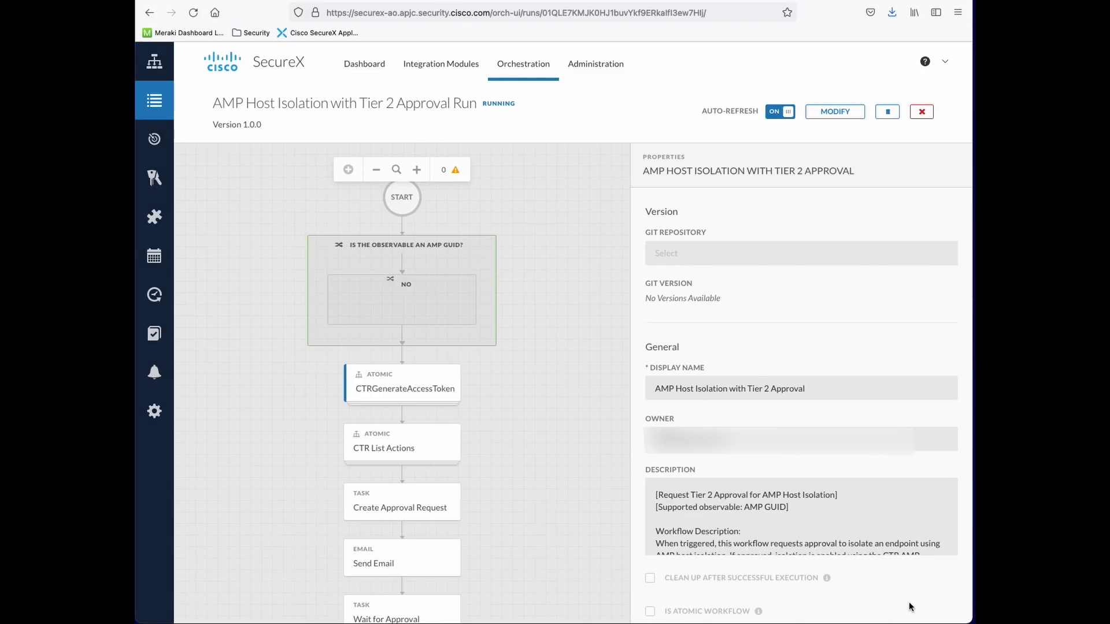
Scroll the run canvas to watch nodes complete through Send Email to Wait for Approval
{"action": "scroll", "coordinate": [490, 293], "scroll_direction": "down", "scroll_amount": 2}
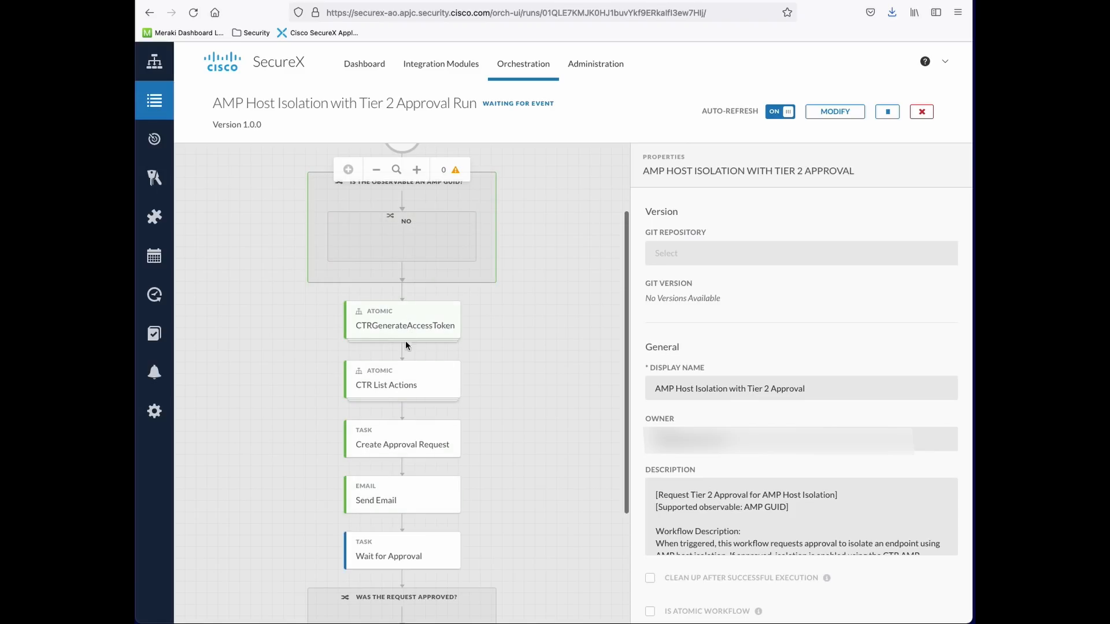
{"action": "scroll", "coordinate": [407, 457], "scroll_direction": "down", "scroll_amount": 2}
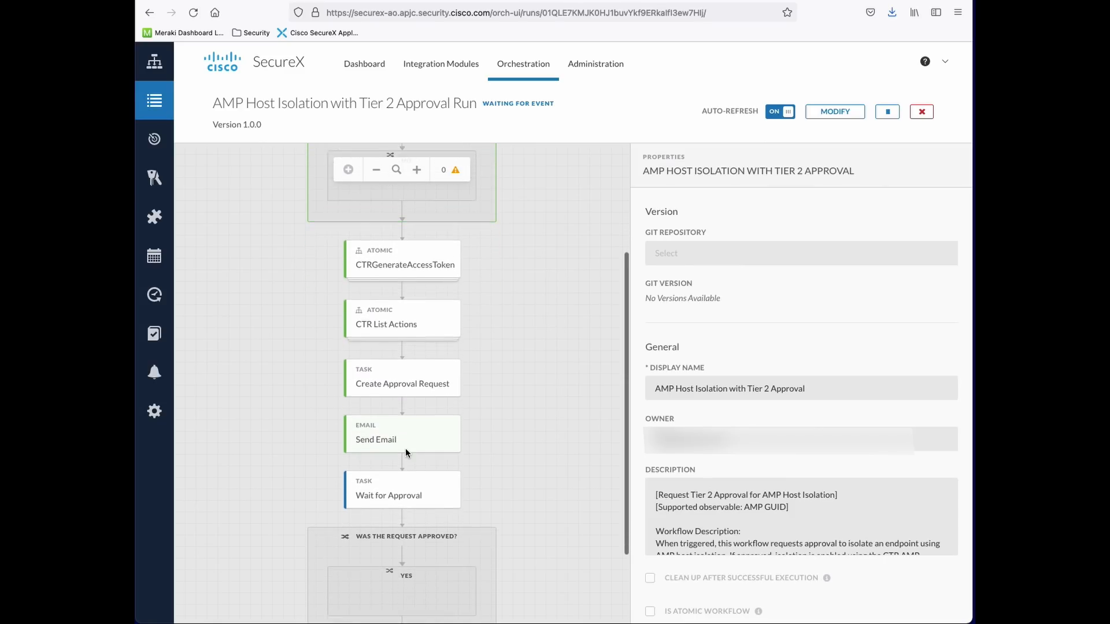
{"action": "scroll", "coordinate": [406, 452], "scroll_direction": "down", "scroll_amount": 1}
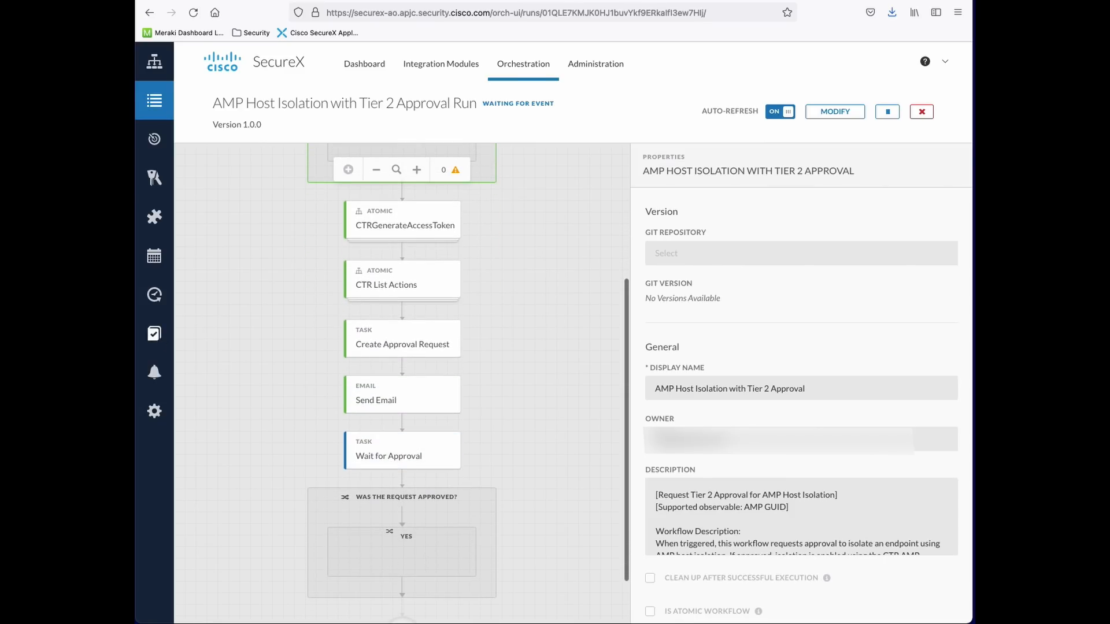
Open the newest approval task and mark up its requestor, owner and assignee addresses
{"action": "left_click", "coordinate": [174, 337]}
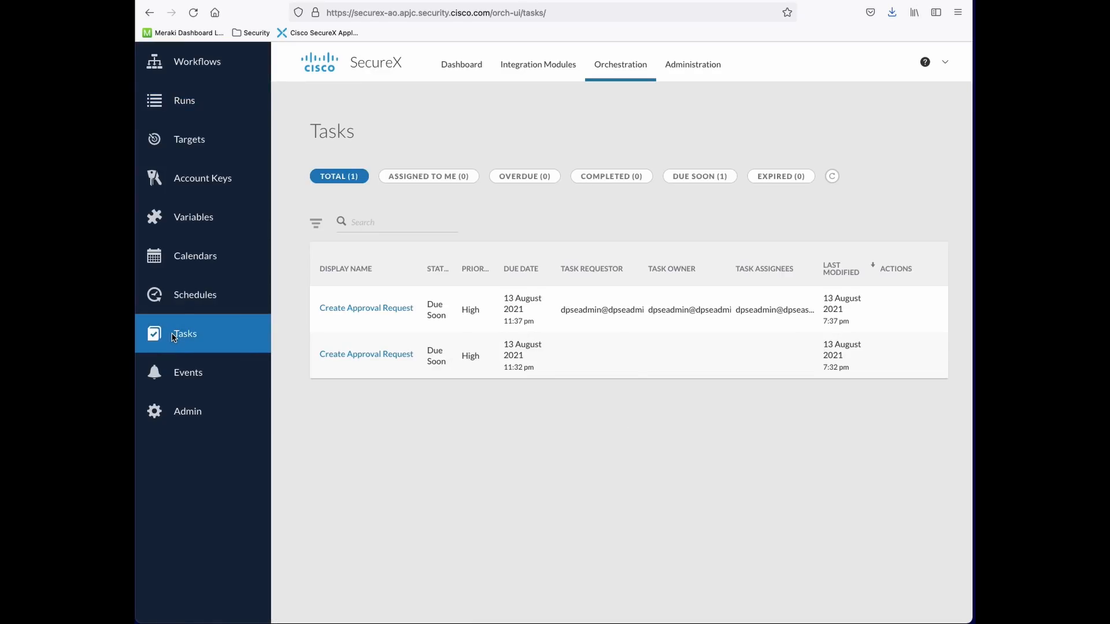
{"action": "left_click", "coordinate": [285, 304]}
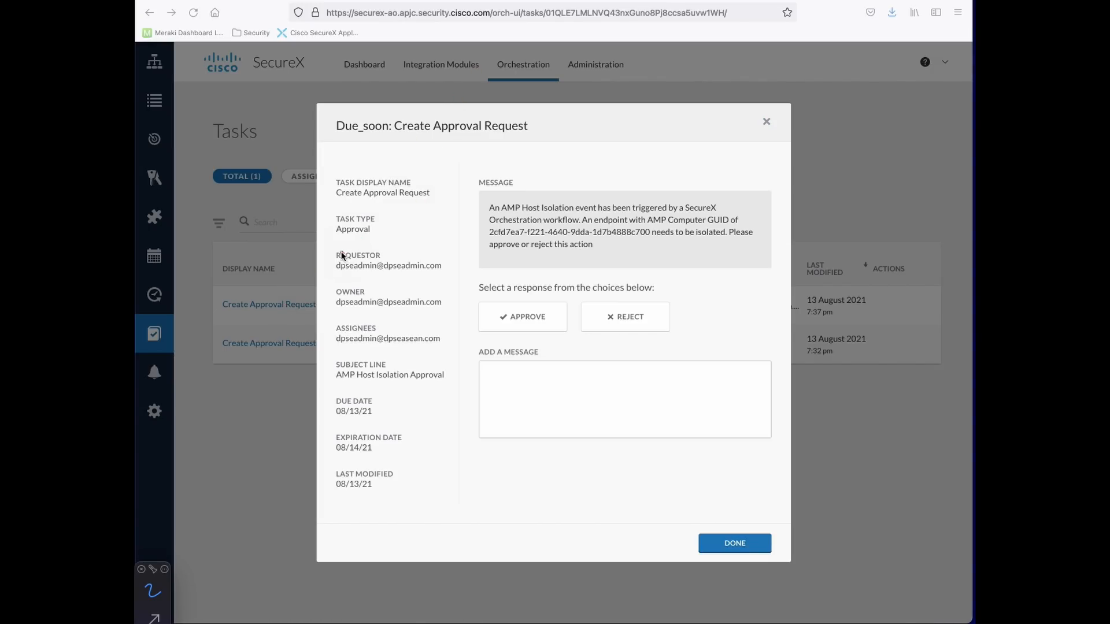
{"action": "mouse_move", "coordinate": [342, 255]}
{"action": "left_mouse_down"}
{"action": "mouse_move", "coordinate": [334, 250]}
{"action": "mouse_move", "coordinate": [443, 245]}
{"action": "mouse_move", "coordinate": [415, 268]}
{"action": "mouse_move", "coordinate": [335, 276]}
{"action": "mouse_move", "coordinate": [336, 249]}
{"action": "left_mouse_up"}
{"action": "left_click_drag", "start_coordinate": [330, 310], "coordinate": [447, 309]}
{"action": "left_click_drag", "start_coordinate": [333, 350], "coordinate": [448, 349]}
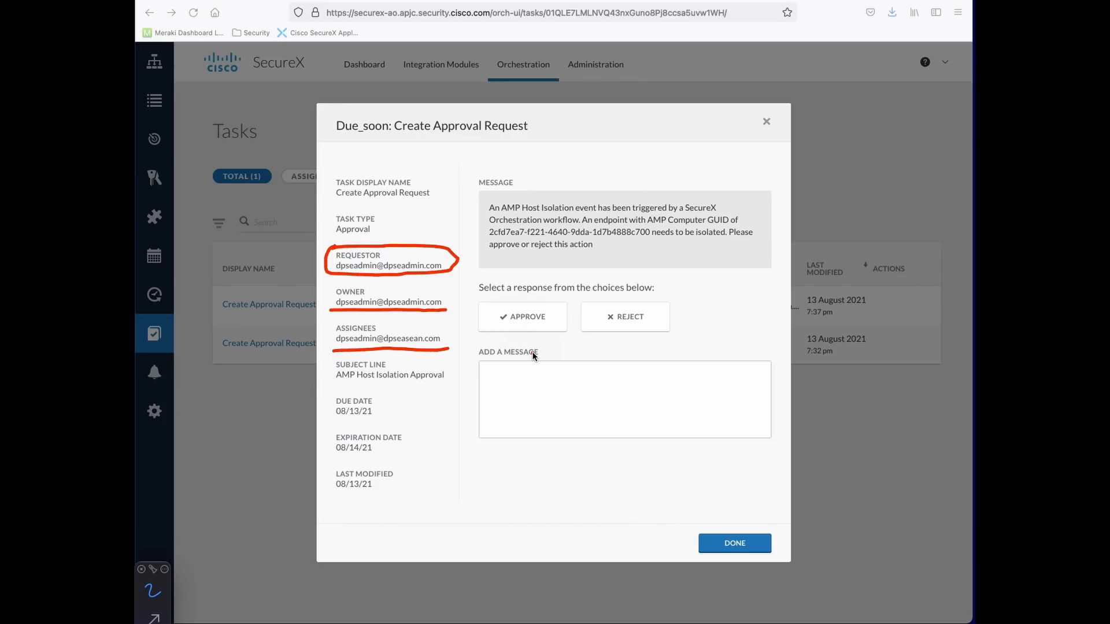
{"action": "key", "text": "Escape"}
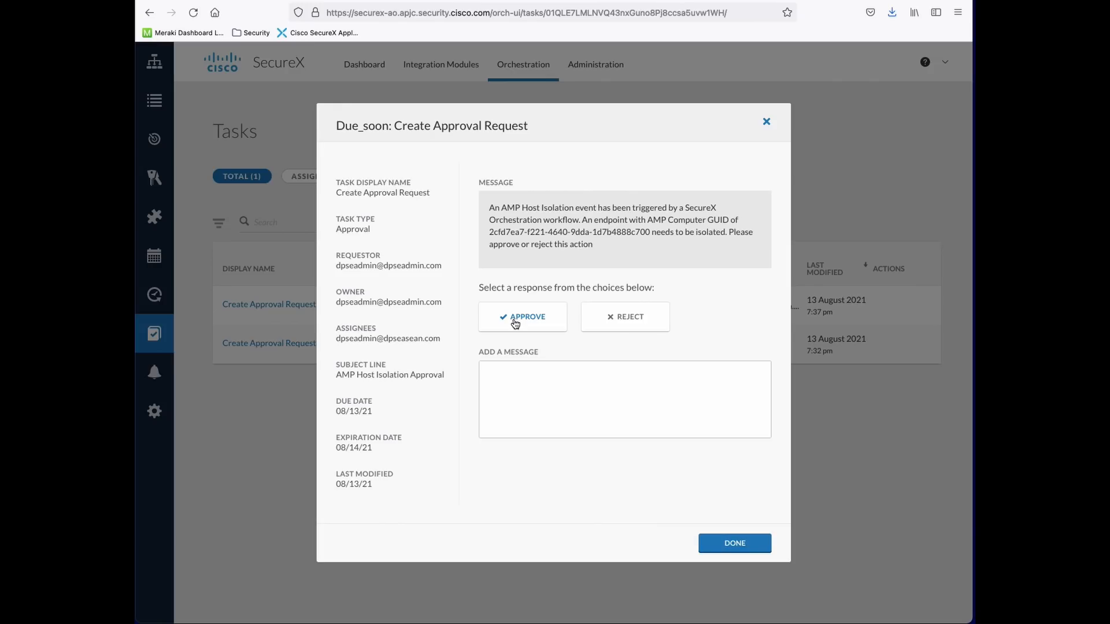
Reject the task with message 'Isolation rejected - Demo not going to kill my machine'
{"action": "left_click", "coordinate": [598, 319]}
{"action": "left_click", "coordinate": [601, 405]}
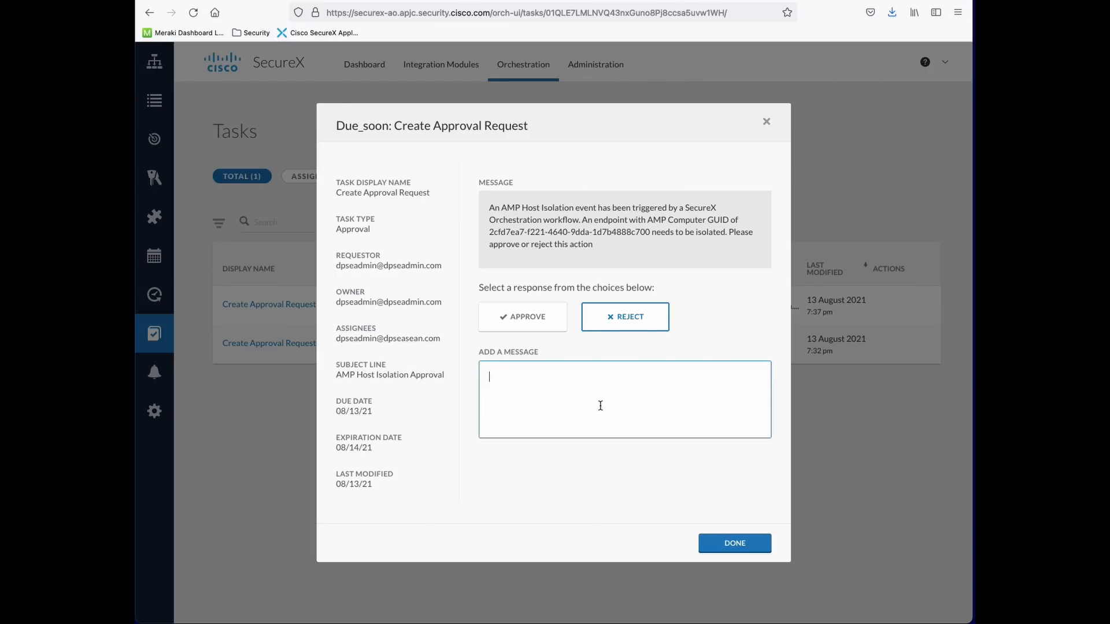
{"action": "type", "text": "Isolation rejected - Demo not goijng"}
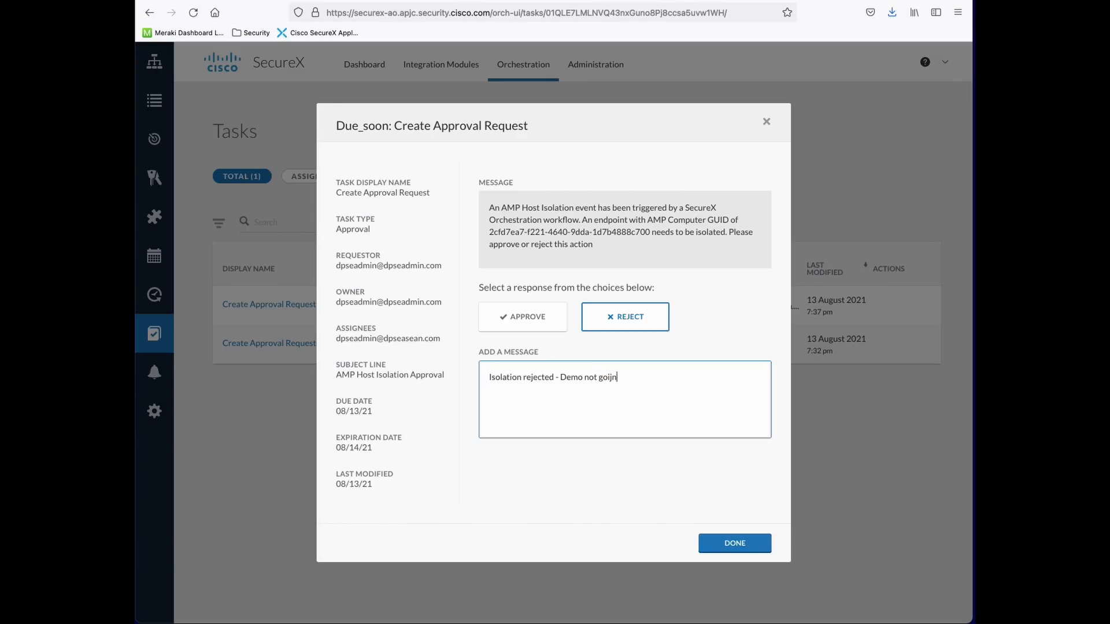
{"action": "key", "text": "BackSpace"}
{"action": "key", "text": "BackSpace"}
{"action": "key", "text": "BackSpace"}
{"action": "key", "text": "BackSpace"}
{"action": "type", "text": "ng to kill my mah"}
{"action": "key", "text": "BackSpace"}
{"action": "type", "text": "chine"}
{"action": "left_click", "coordinate": [719, 546]}
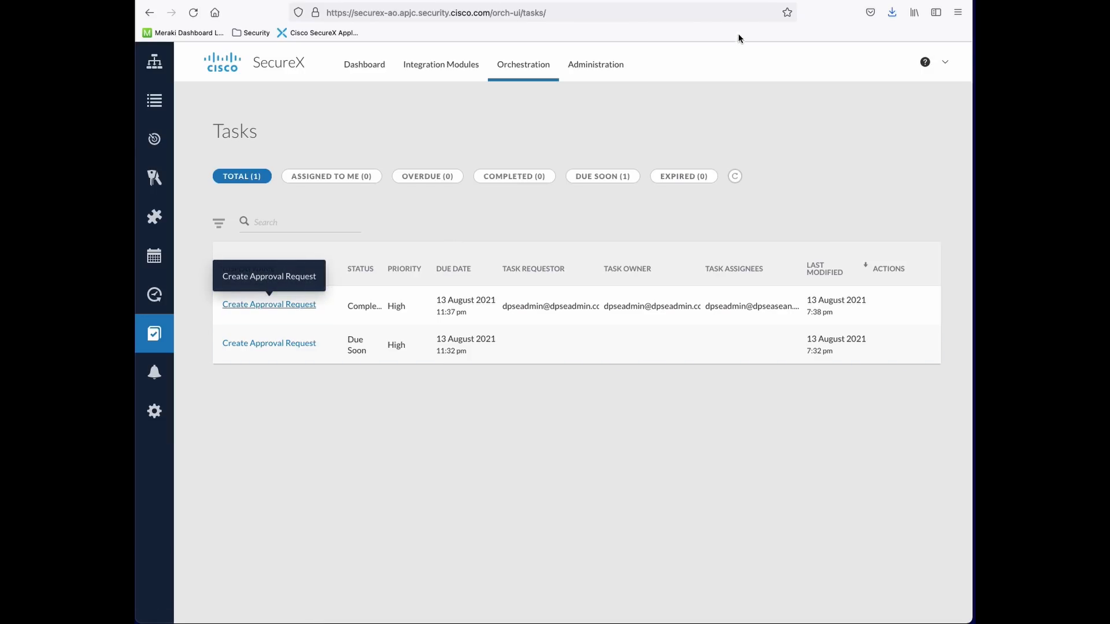
Filter the Runs list by workflow name to AMP Host Isolation with Tier 2 Approval
{"action": "left_click", "coordinate": [732, 0]}
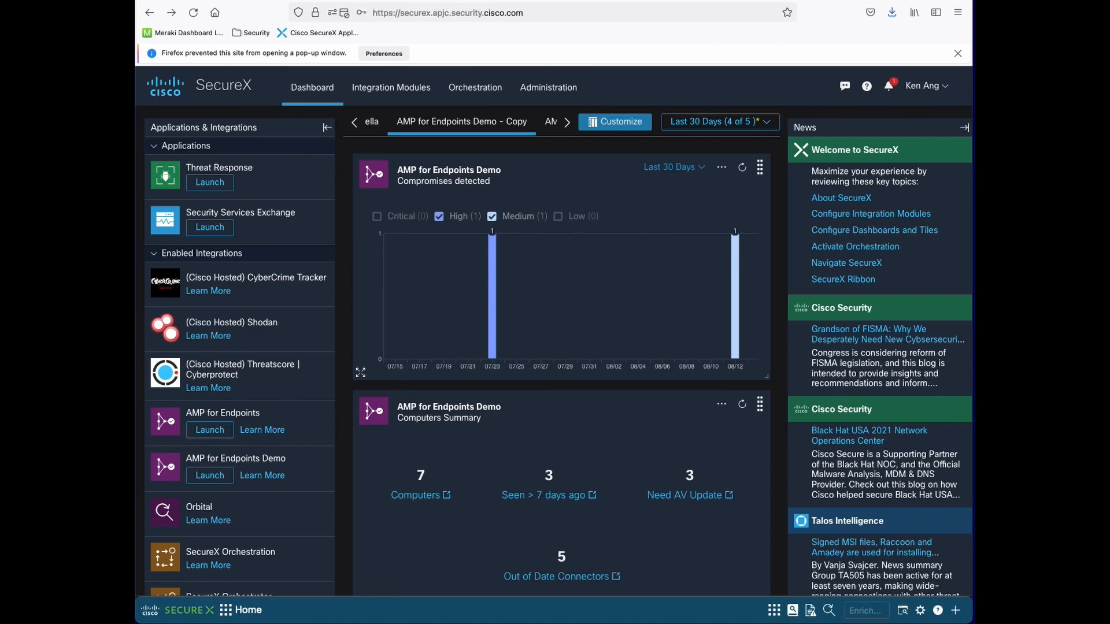
{"action": "left_click", "coordinate": [509, 0]}
{"action": "left_click", "coordinate": [170, 104]}
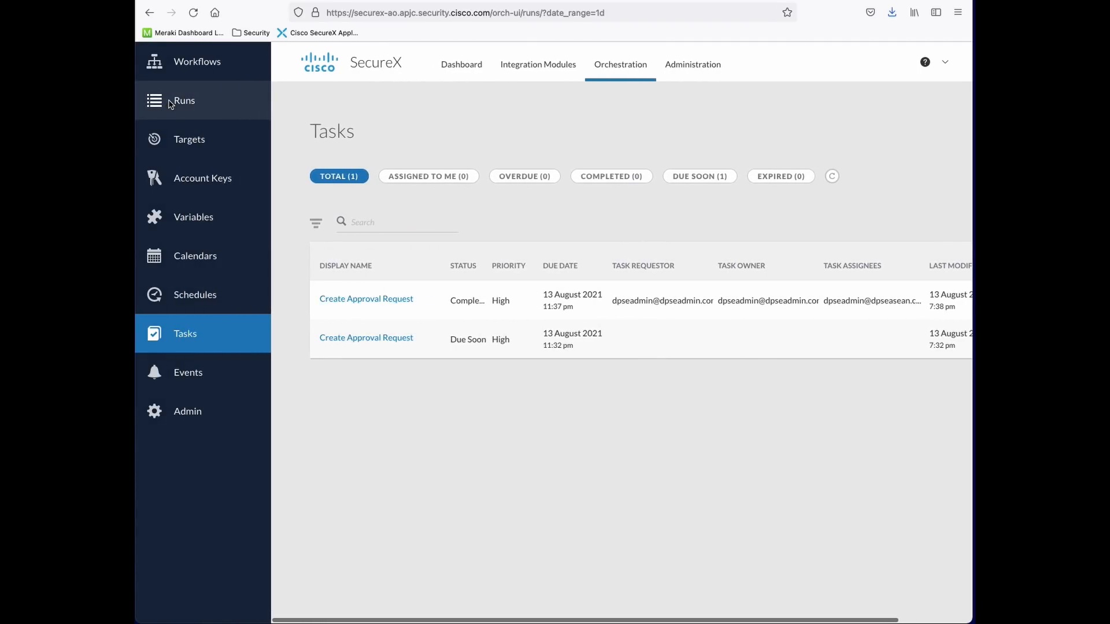
{"action": "left_click", "coordinate": [301, 293]}
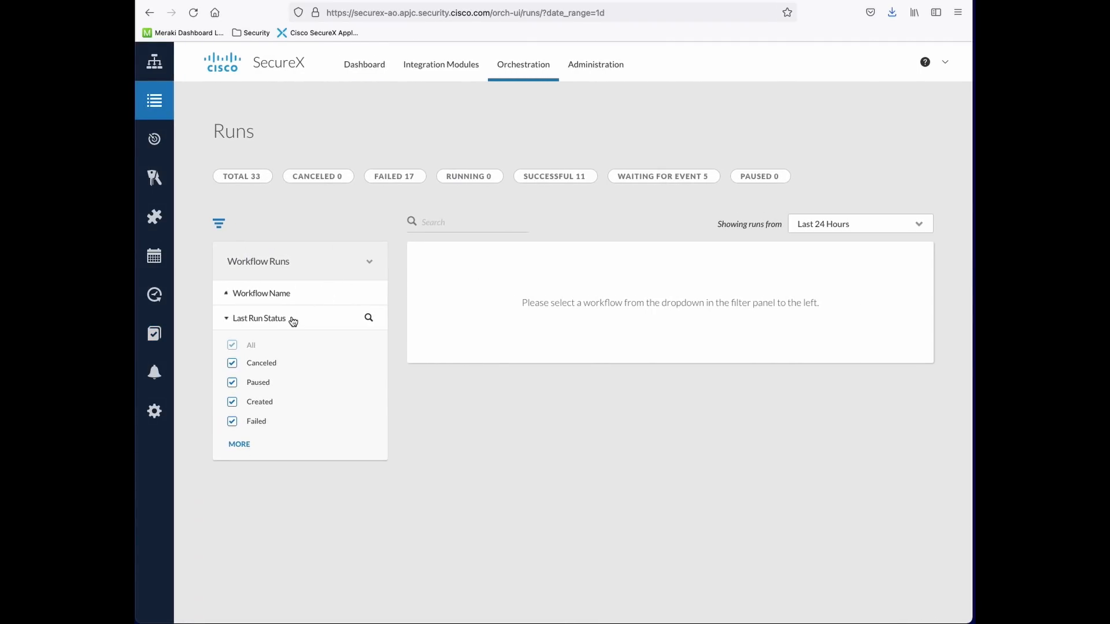
{"action": "left_click", "coordinate": [294, 296]}
{"action": "left_click", "coordinate": [290, 334]}
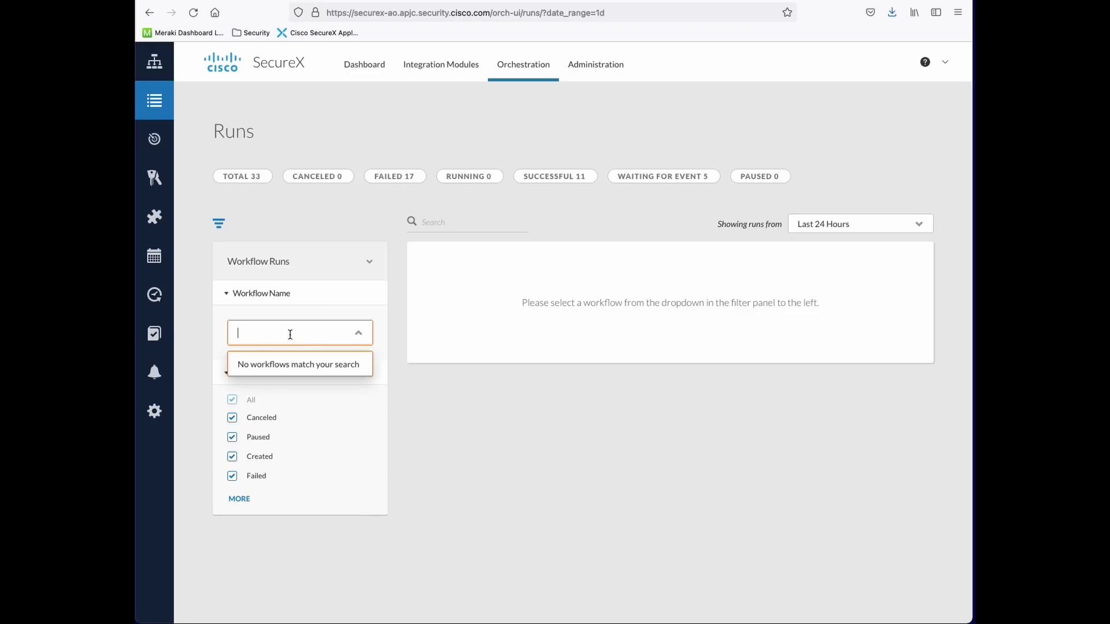
{"action": "type", "text": "%"}
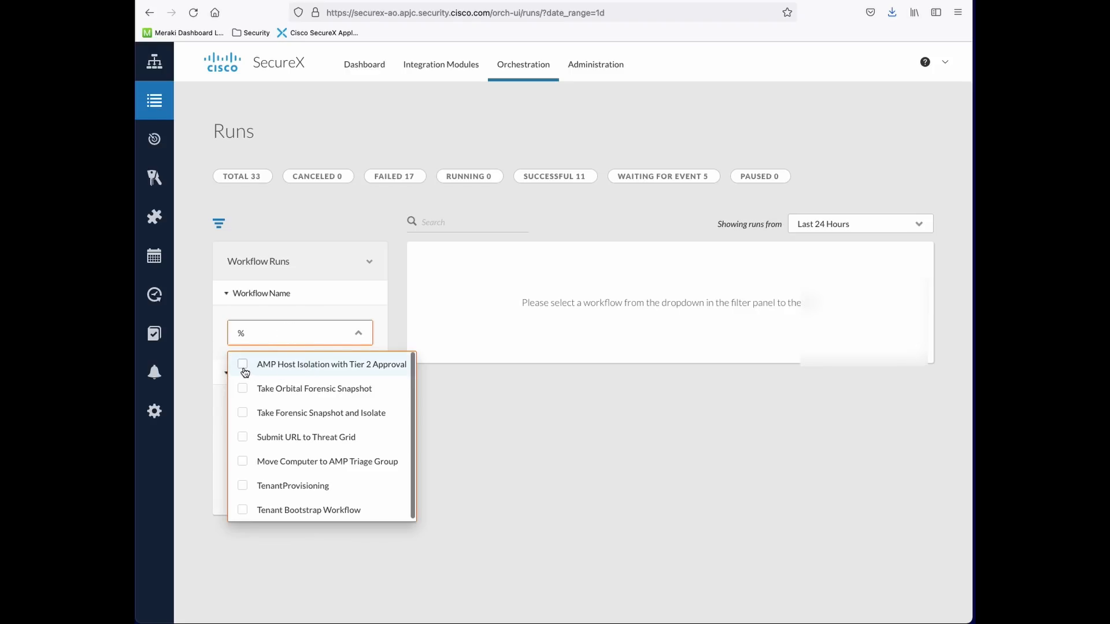
{"action": "left_click", "coordinate": [244, 368]}
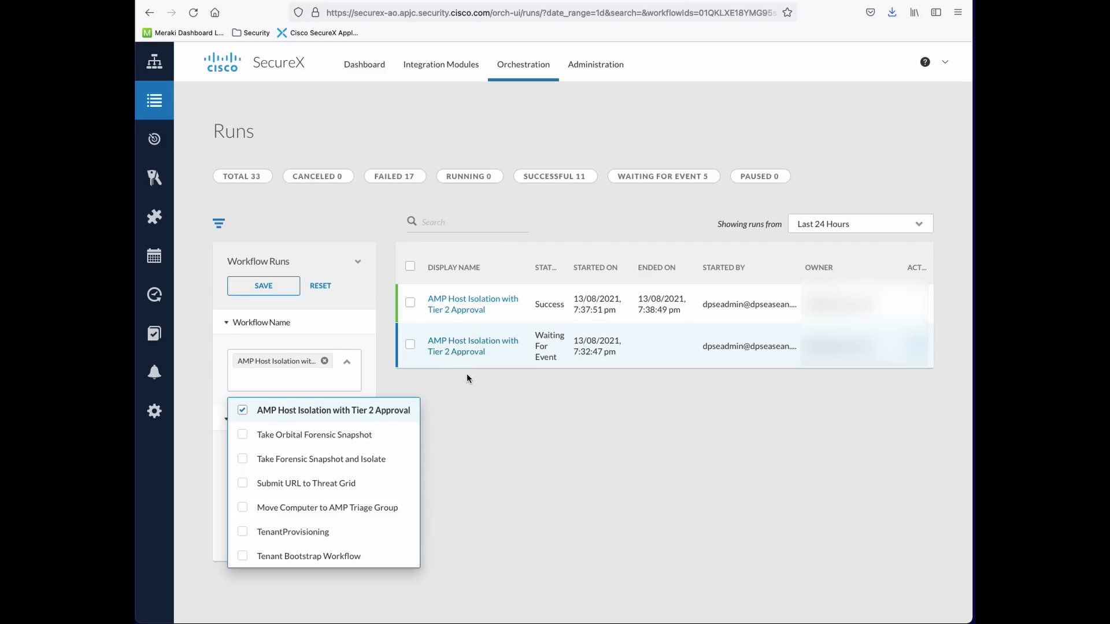
Annotate the runs list with an arrow to the waiting run and a circle on the successful one
{"action": "key", "text": "ctrl+Tab"}
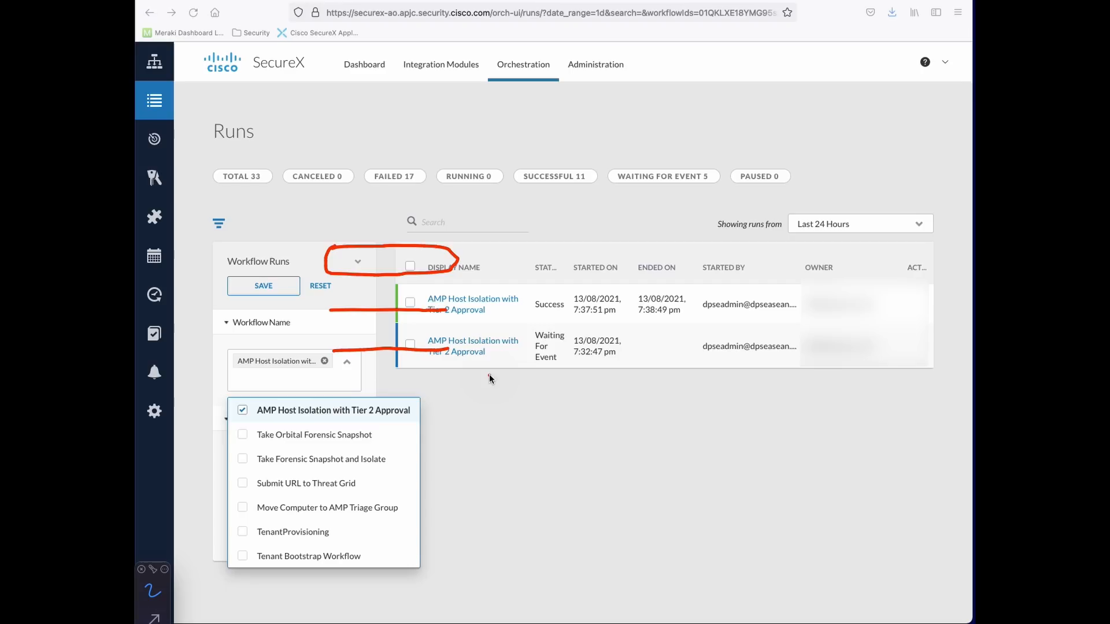
{"action": "right_click", "coordinate": [443, 361]}
{"action": "left_click_drag", "start_coordinate": [467, 374], "coordinate": [471, 462]}
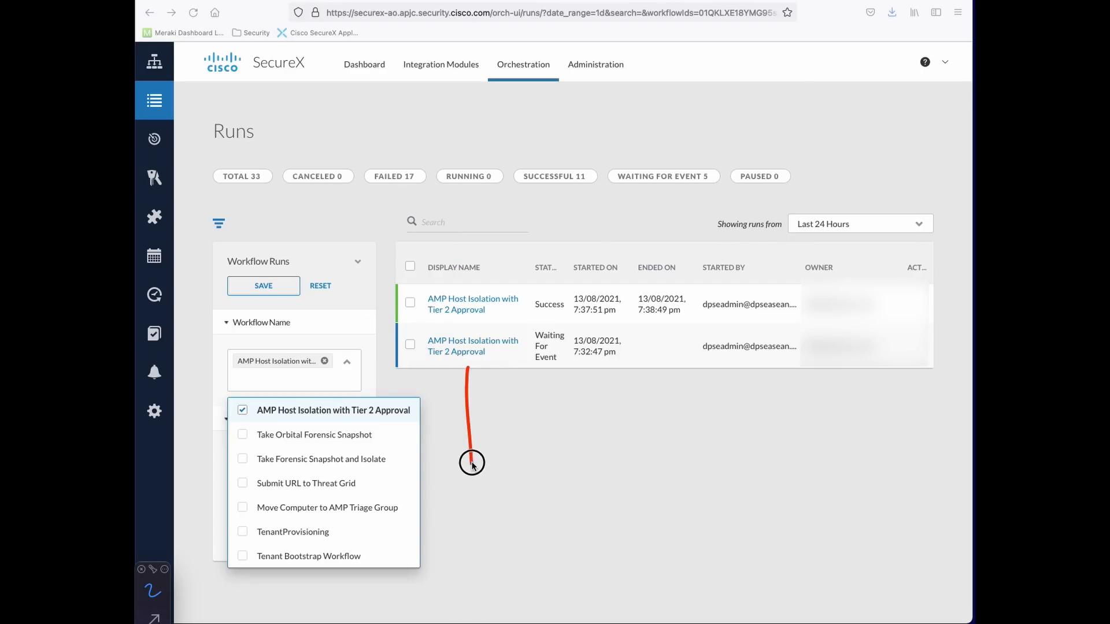
{"action": "mouse_move", "coordinate": [467, 368]}
{"action": "left_mouse_down"}
{"action": "mouse_move", "coordinate": [449, 385]}
{"action": "mouse_move", "coordinate": [506, 399]}
{"action": "left_mouse_up"}
{"action": "mouse_move", "coordinate": [418, 287]}
{"action": "left_mouse_down"}
{"action": "mouse_move", "coordinate": [533, 280]}
{"action": "mouse_move", "coordinate": [516, 313]}
{"action": "mouse_move", "coordinate": [436, 311]}
{"action": "mouse_move", "coordinate": [423, 292]}
{"action": "left_mouse_up"}
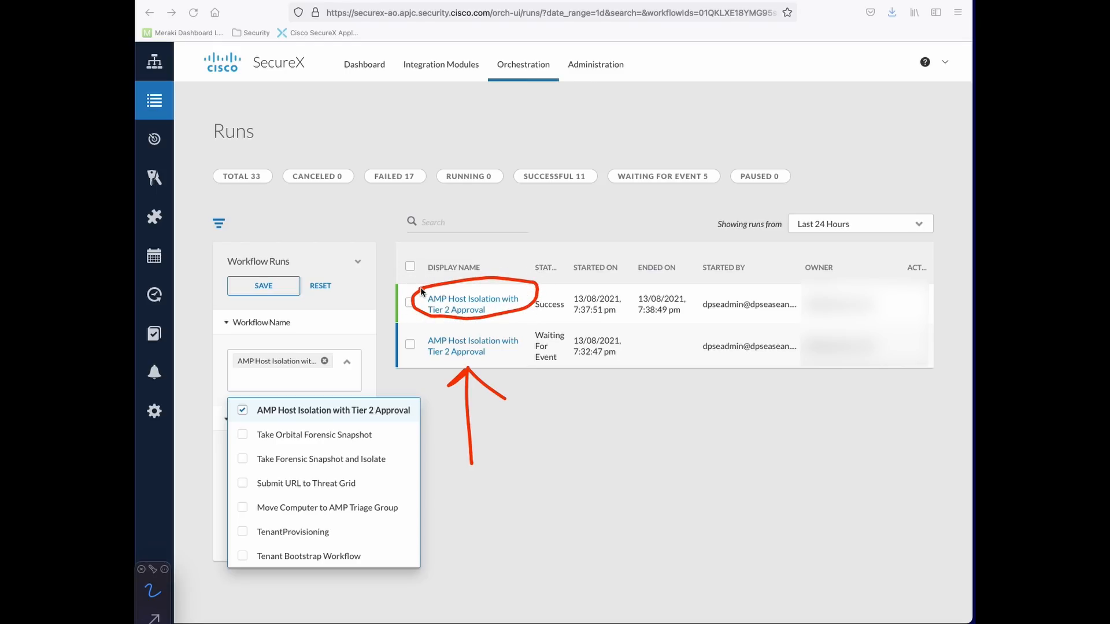
Open the successful run's details and view the approval check's YES branch properties
{"action": "left_click", "coordinate": [467, 301]}
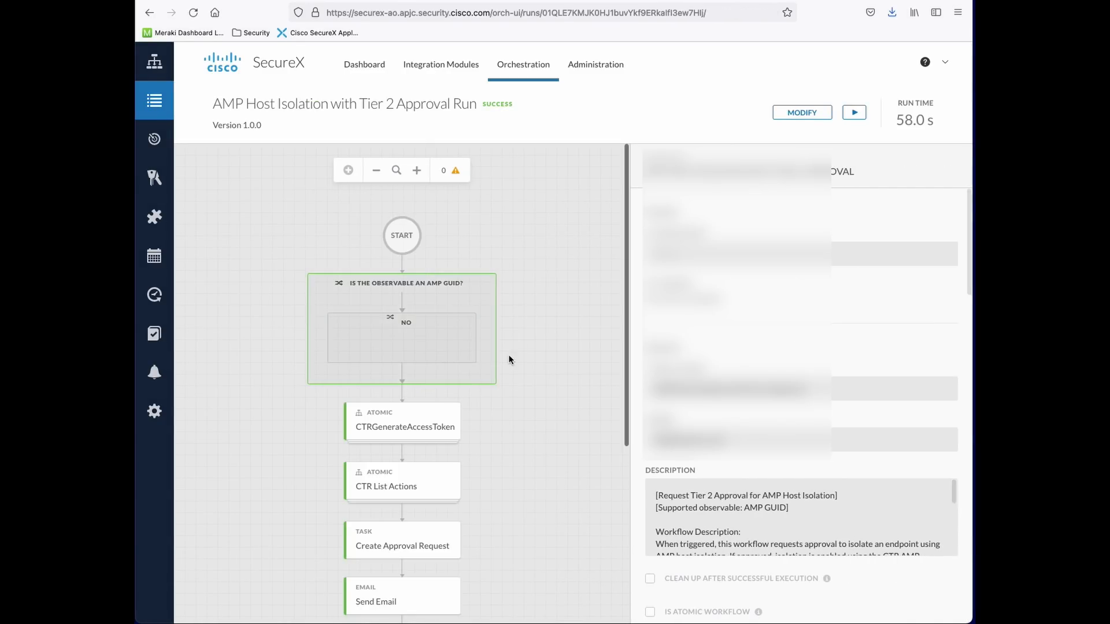
{"action": "scroll", "coordinate": [507, 364], "scroll_direction": "down", "scroll_amount": 3}
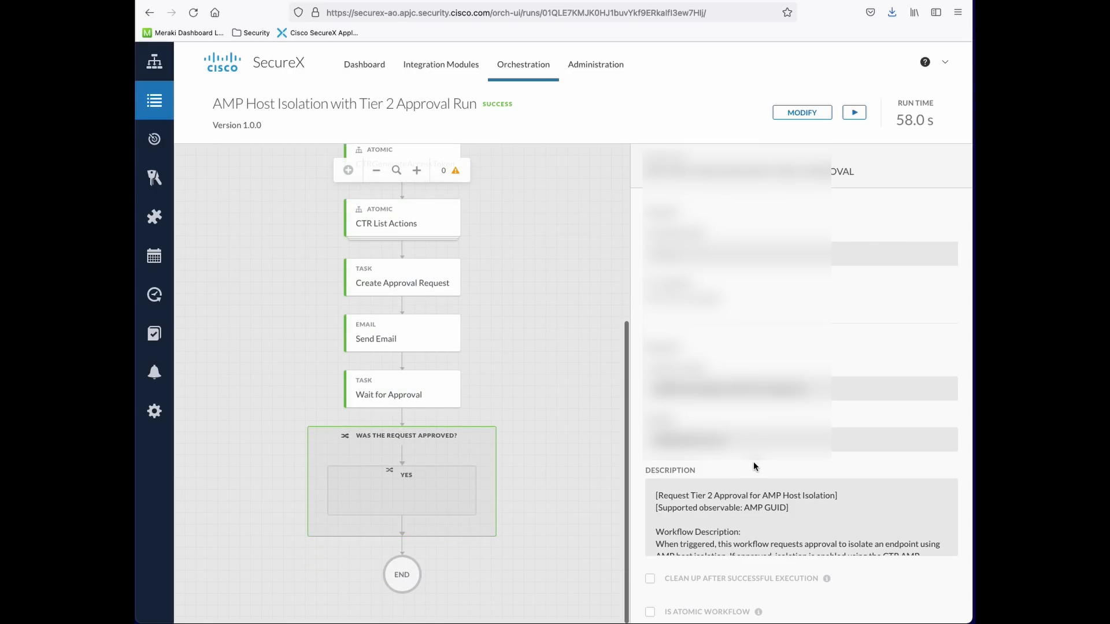
{"action": "scroll", "coordinate": [753, 461], "scroll_direction": "down", "scroll_amount": 2}
{"action": "scroll", "coordinate": [753, 461], "scroll_direction": "down", "scroll_amount": 6}
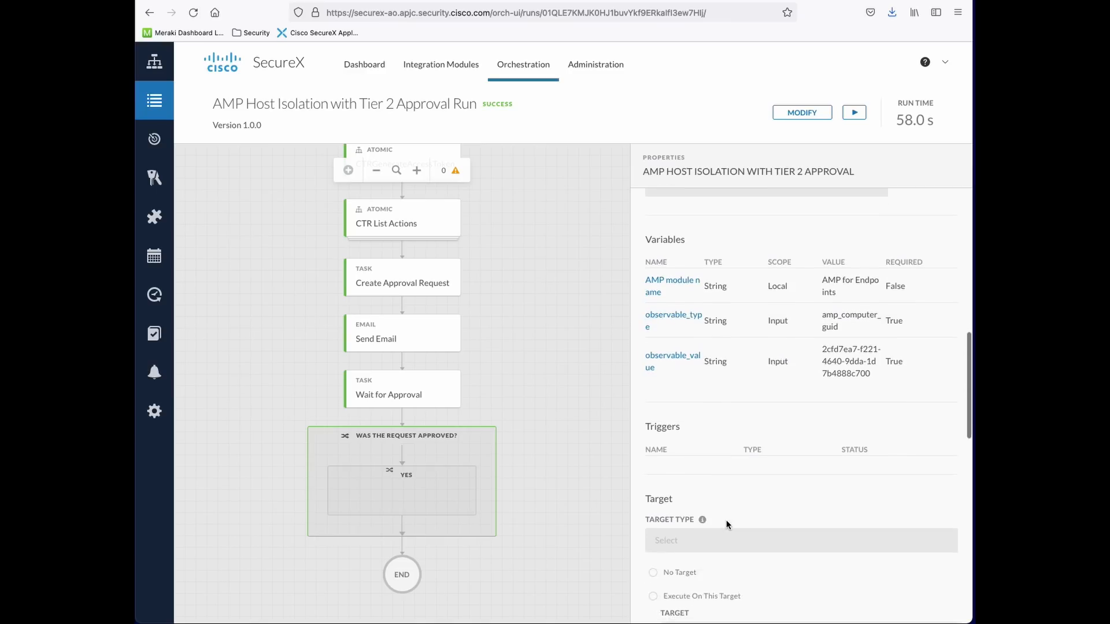
{"action": "scroll", "coordinate": [726, 519], "scroll_direction": "down", "scroll_amount": 4}
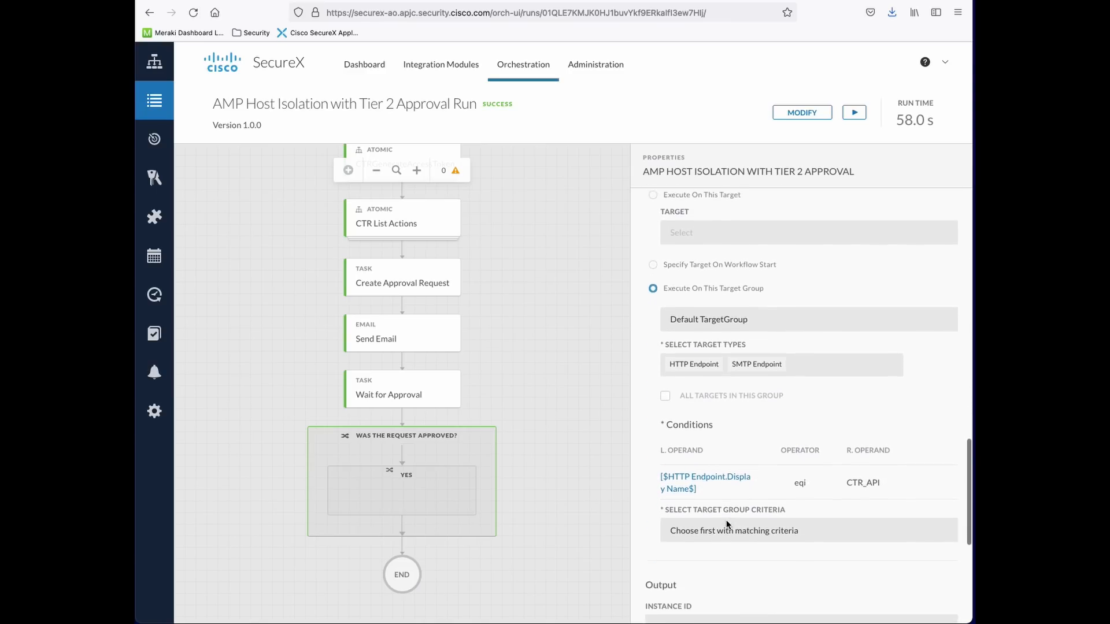
{"action": "left_click", "coordinate": [411, 503]}
{"action": "scroll", "coordinate": [885, 497], "scroll_direction": "down", "scroll_amount": 3}
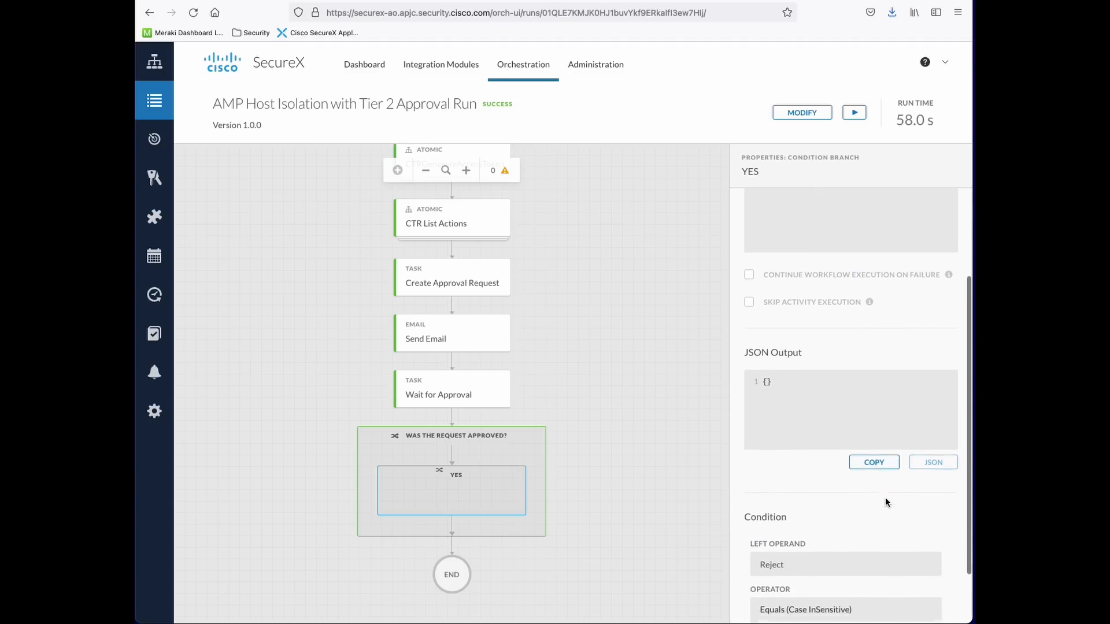
{"action": "scroll", "coordinate": [885, 497], "scroll_direction": "up", "scroll_amount": 3}
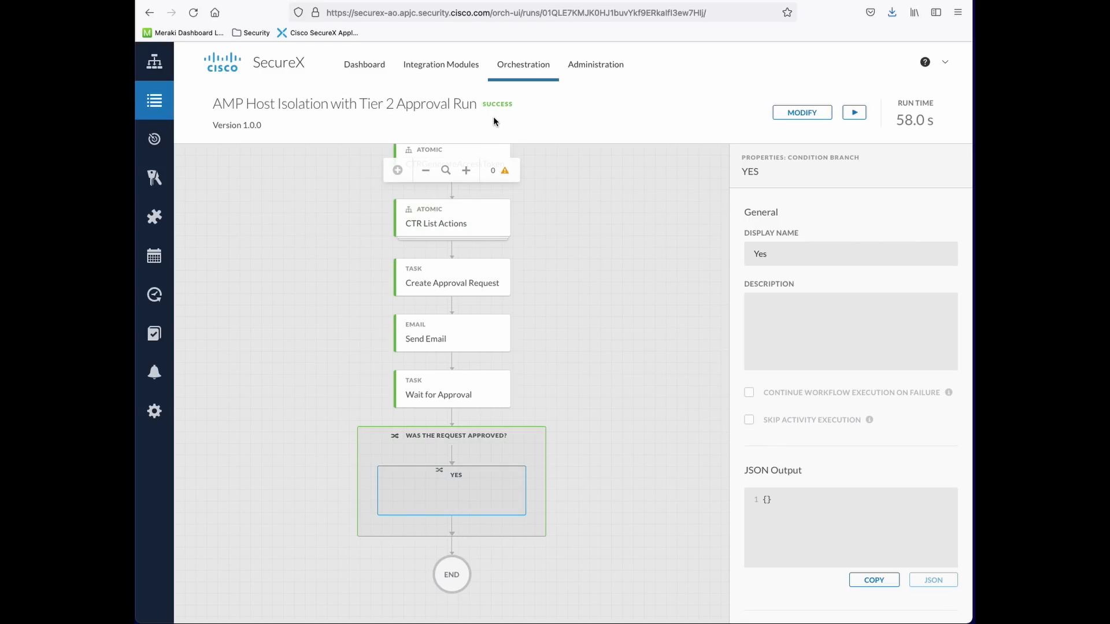
Circle the run's SUCCESS status on screen, then clear the annotation
{"action": "key", "text": "ctrl+a"}
{"action": "mouse_move", "coordinate": [510, 94]}
{"action": "left_mouse_down"}
{"action": "mouse_move", "coordinate": [482, 108]}
{"action": "mouse_move", "coordinate": [516, 98]}
{"action": "left_mouse_up"}
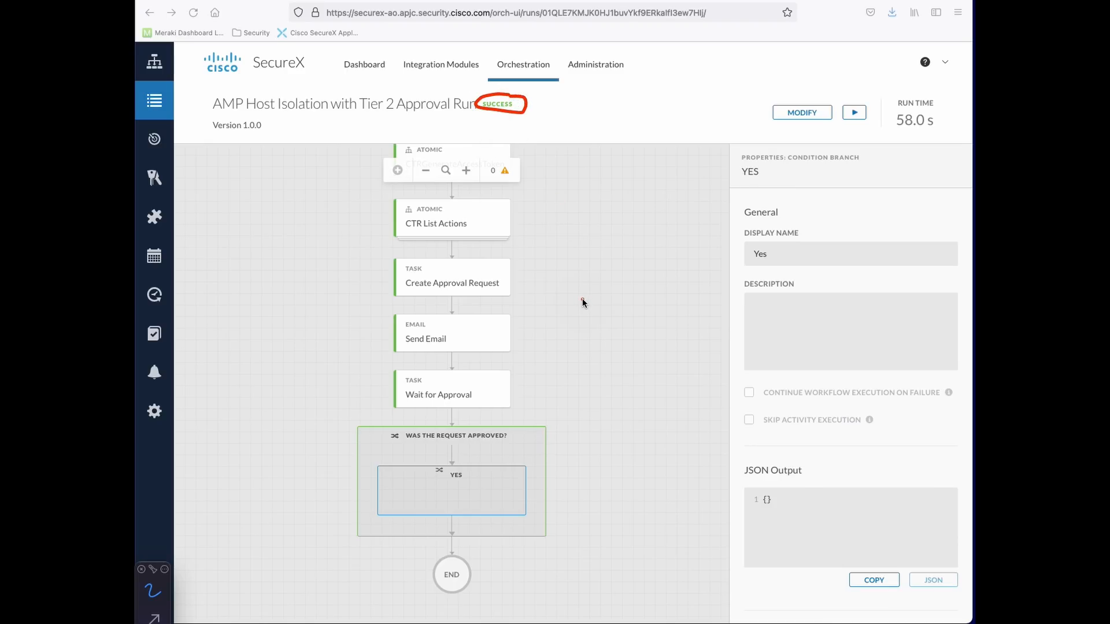
{"action": "key", "text": "alt+BackSpace"}
{"action": "key", "text": "Escape"}
{"action": "scroll", "coordinate": [284, 316], "scroll_direction": "up", "scroll_amount": 5}
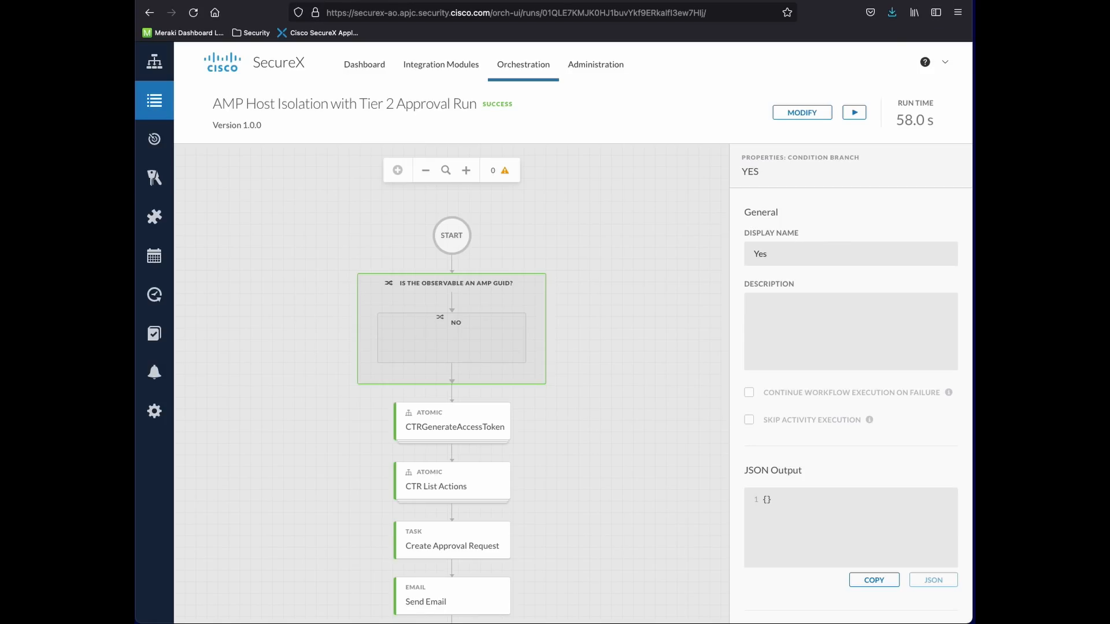
Open the 19:37 'Isolation of Host Request sent Demo' email and highlight the requester's address
{"action": "left_click_drag", "start_coordinate": [974, 2], "coordinate": [521, 1]}
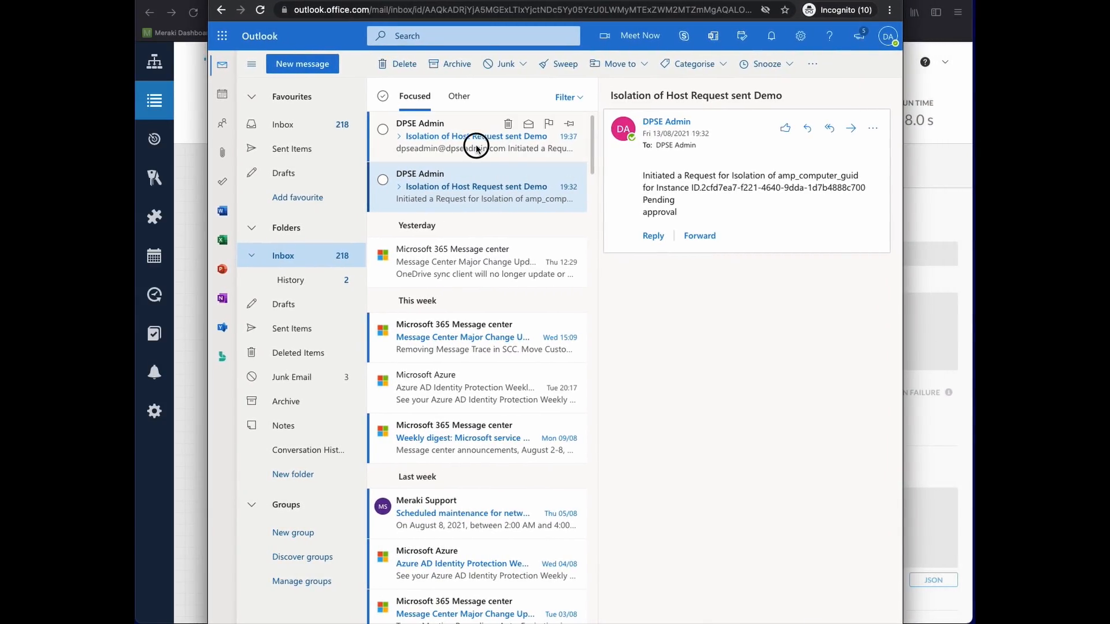
{"action": "left_click", "coordinate": [476, 148]}
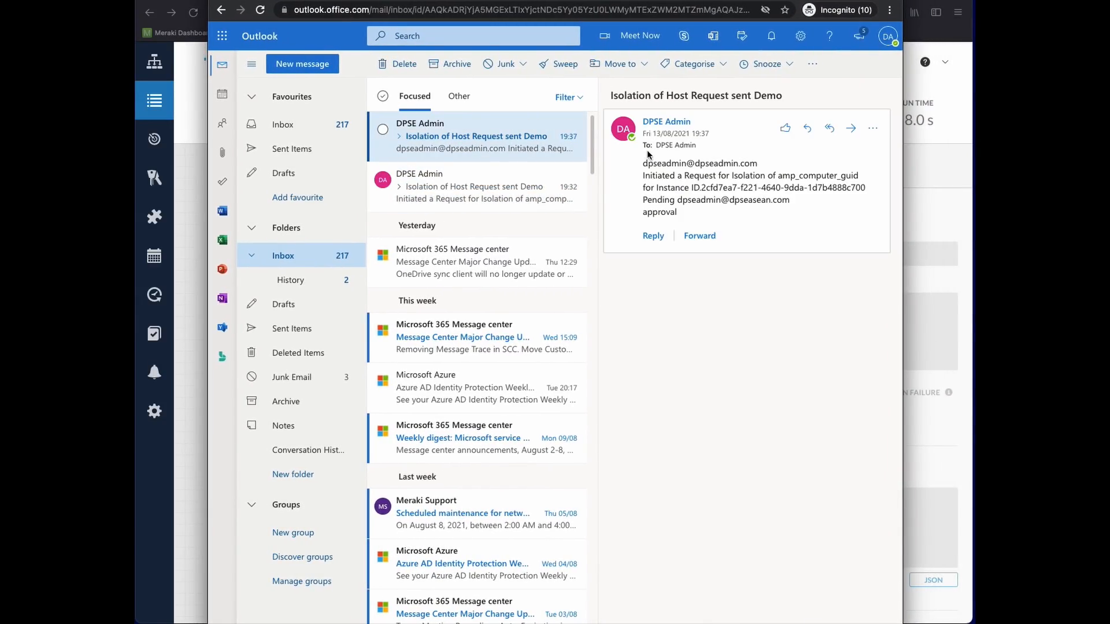
{"action": "left_click_drag", "start_coordinate": [643, 163], "coordinate": [761, 158]}
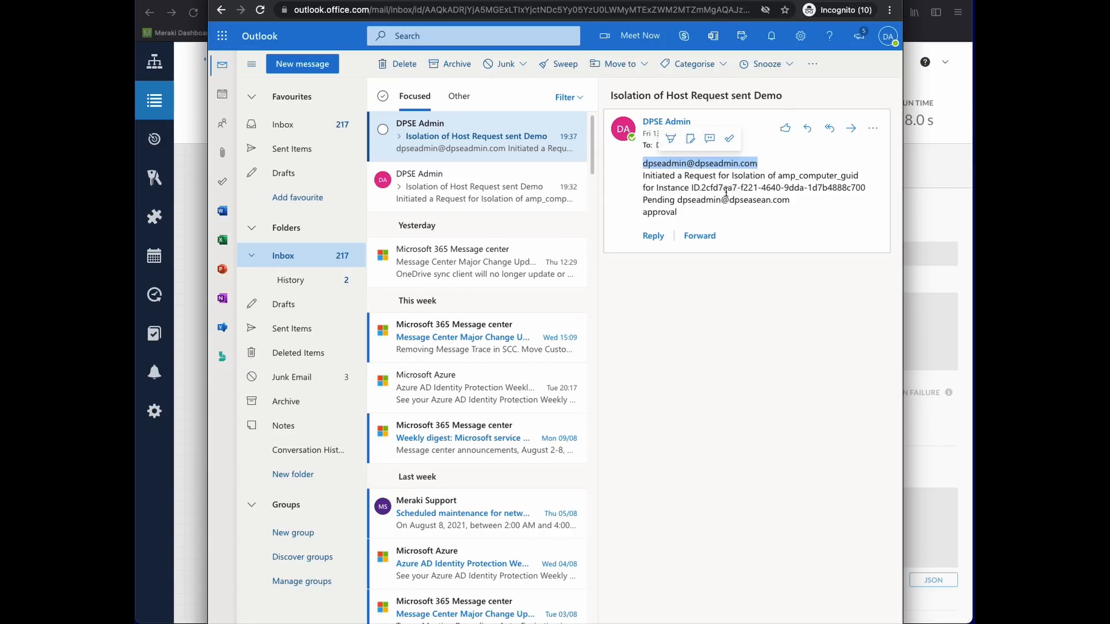
{"action": "left_click", "coordinate": [694, 187]}
Highlight the instance ID and the pending approver's address in the email body
{"action": "left_click_drag", "start_coordinate": [695, 188], "coordinate": [816, 188]}
{"action": "left_click_drag", "start_coordinate": [676, 200], "coordinate": [793, 200]}
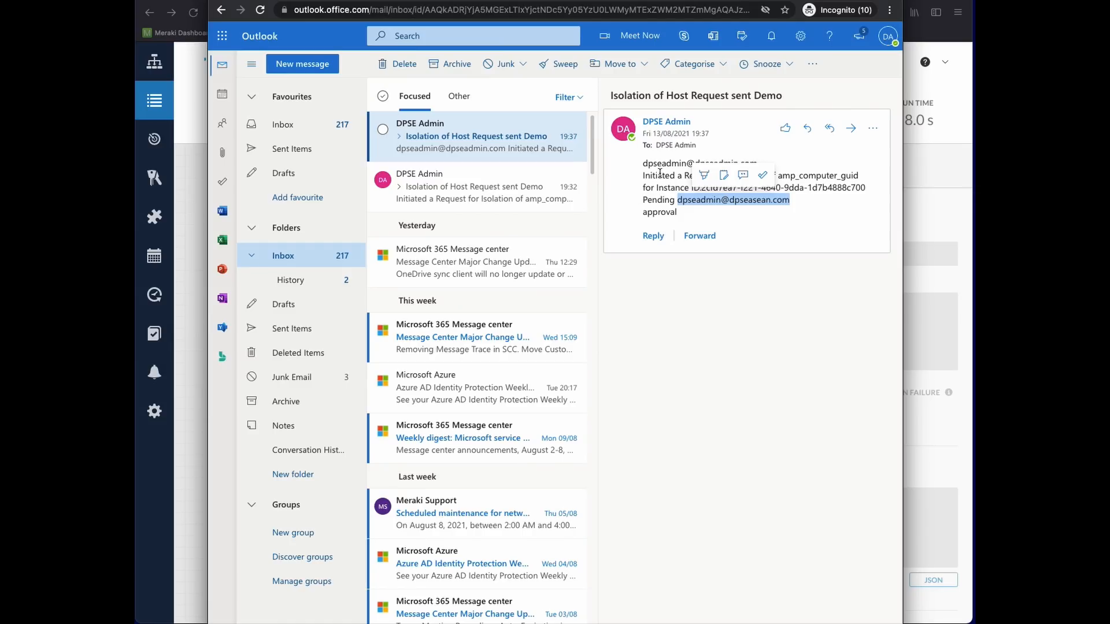
{"action": "left_click", "coordinate": [717, 216]}
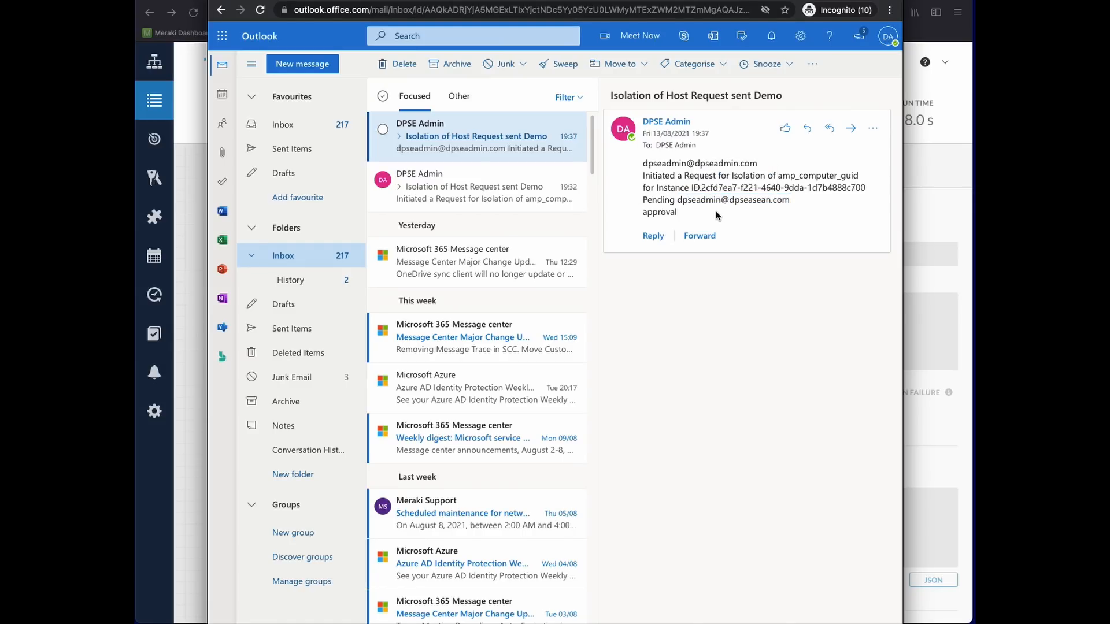